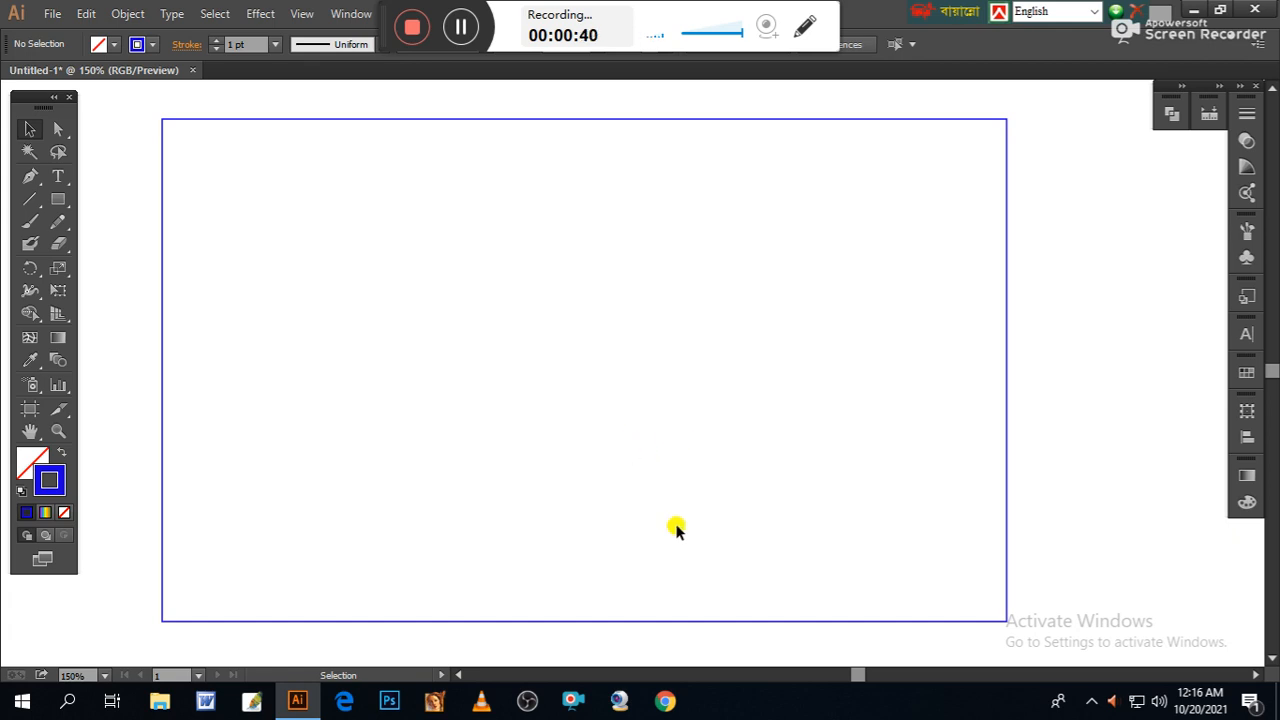
Step: Select the blue rectangle and thicken its stroke into a wide border
{"action": "left_click_drag", "start_coordinate": [123, 281], "coordinate": [248, 362]}
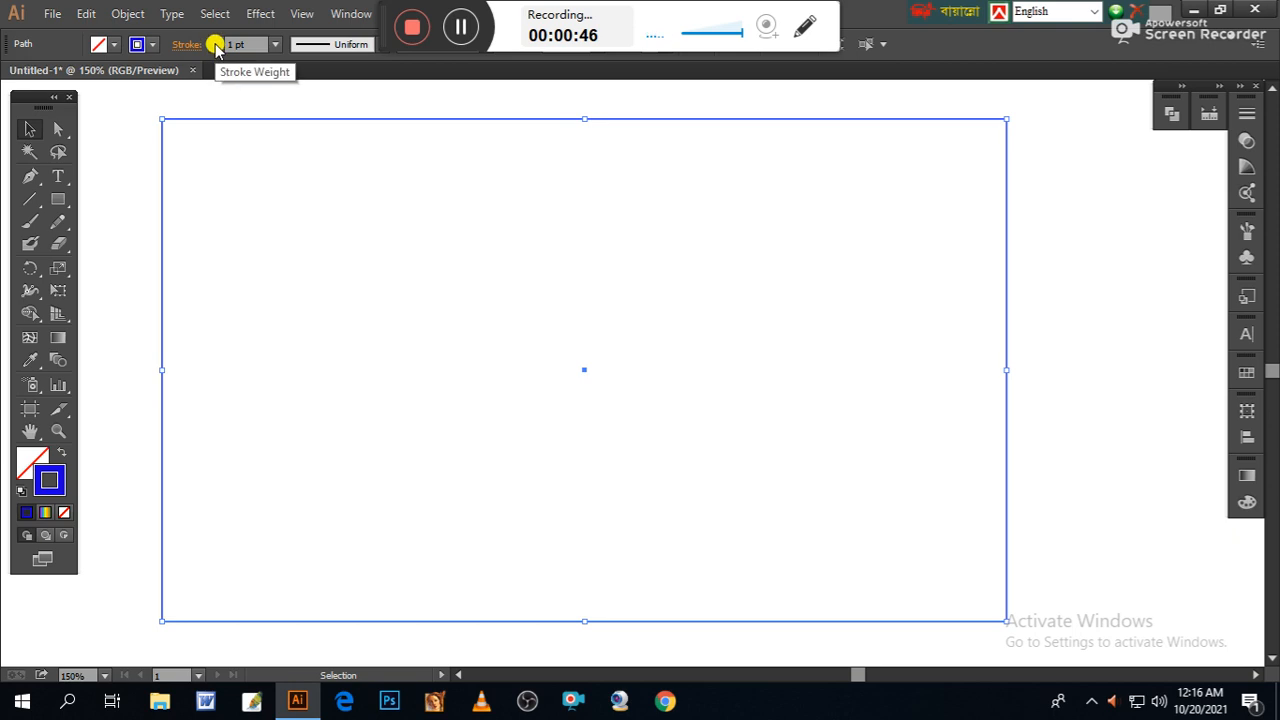
{"action": "left_click", "coordinate": [216, 42]}
{"action": "left_click", "coordinate": [216, 42]}
{"action": "left_click", "coordinate": [216, 42]}
{"action": "left_click", "coordinate": [216, 42]}
{"action": "left_click", "coordinate": [216, 42]}
{"action": "left_click", "coordinate": [216, 42]}
{"action": "left_click", "coordinate": [216, 42]}
{"action": "left_click", "coordinate": [216, 42]}
{"action": "left_click", "coordinate": [216, 44]}
{"action": "left_click", "coordinate": [216, 44]}
{"action": "left_click", "coordinate": [216, 44]}
{"action": "left_click", "coordinate": [216, 44]}
{"action": "left_click", "coordinate": [216, 44]}
{"action": "left_click", "coordinate": [216, 44]}
{"action": "left_click", "coordinate": [216, 44]}
{"action": "left_click", "coordinate": [216, 44]}
{"action": "left_click", "coordinate": [216, 44]}
Step: Shrink the blue rectangle inward from its left and top edges and set its stroke weight to 33 pt
{"action": "left_click_drag", "start_coordinate": [162, 370], "coordinate": [301, 381]}
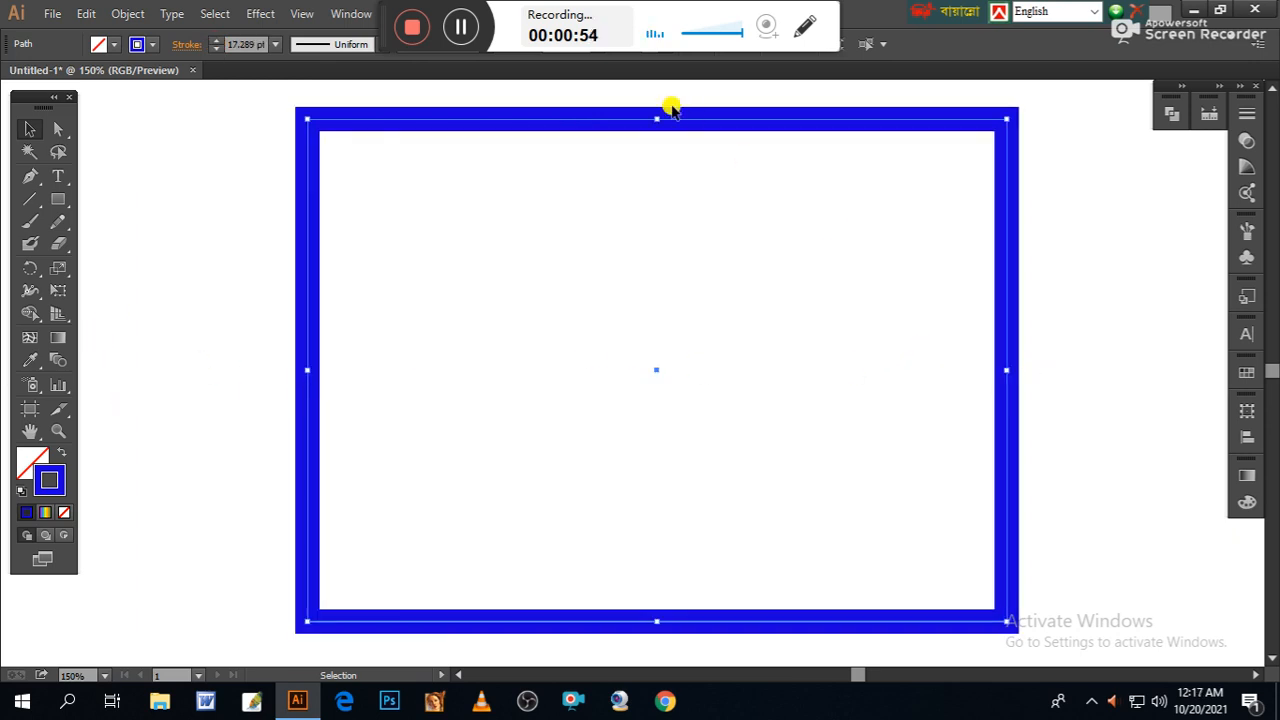
{"action": "left_click_drag", "start_coordinate": [651, 114], "coordinate": [651, 170]}
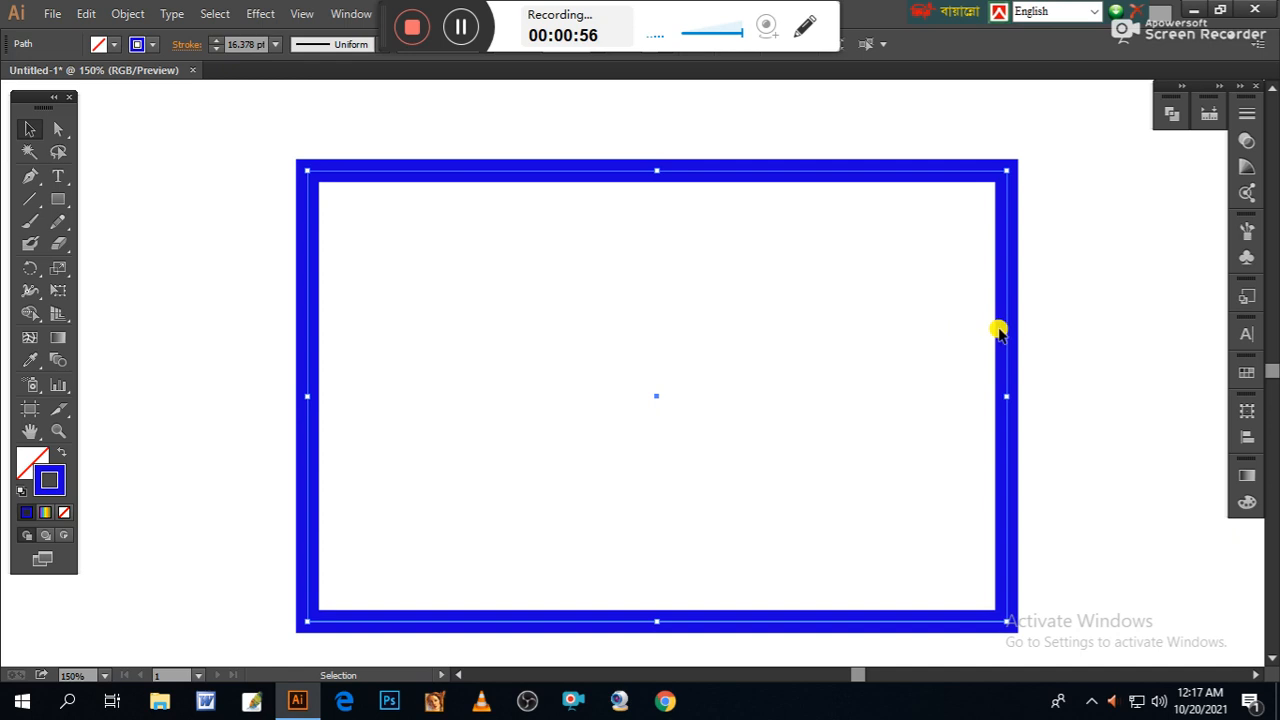
{"action": "left_click", "coordinate": [220, 43]}
{"action": "left_click", "coordinate": [220, 43]}
{"action": "left_click", "coordinate": [220, 43]}
{"action": "left_click", "coordinate": [220, 43]}
{"action": "left_click", "coordinate": [220, 43]}
{"action": "left_click", "coordinate": [220, 43]}
{"action": "left_click", "coordinate": [220, 43]}
{"action": "left_click", "coordinate": [220, 43]}
{"action": "left_click", "coordinate": [220, 43]}
{"action": "left_click", "coordinate": [220, 43]}
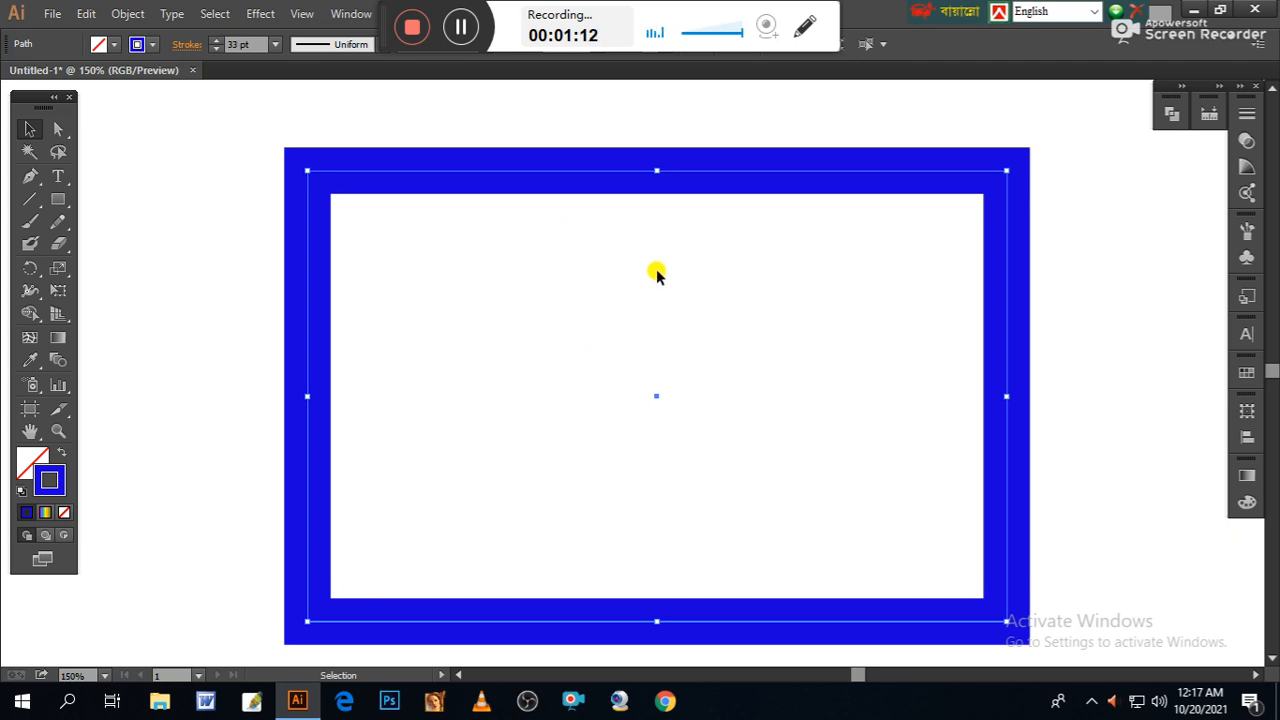
Step: Duplicate the blue rectangle in place in front and recolor the copy's stroke yellow (FFFF00)
{"action": "key", "text": "a"}
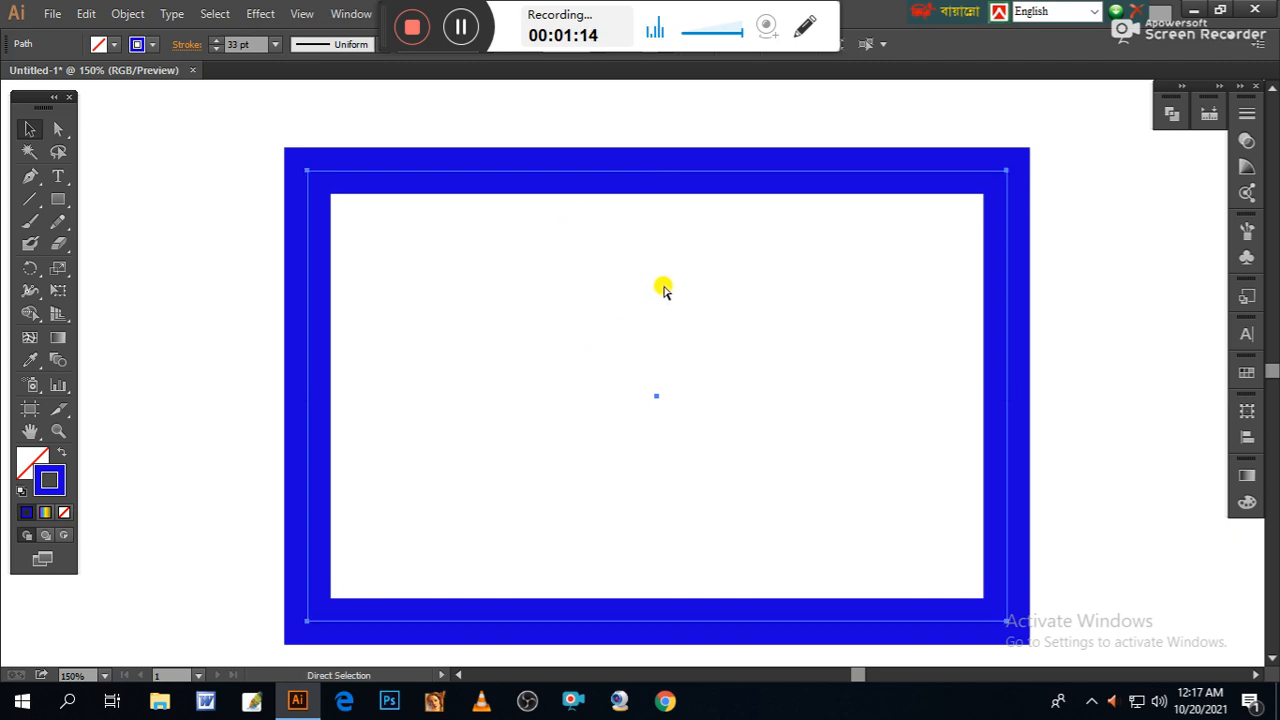
{"action": "key", "text": "v"}
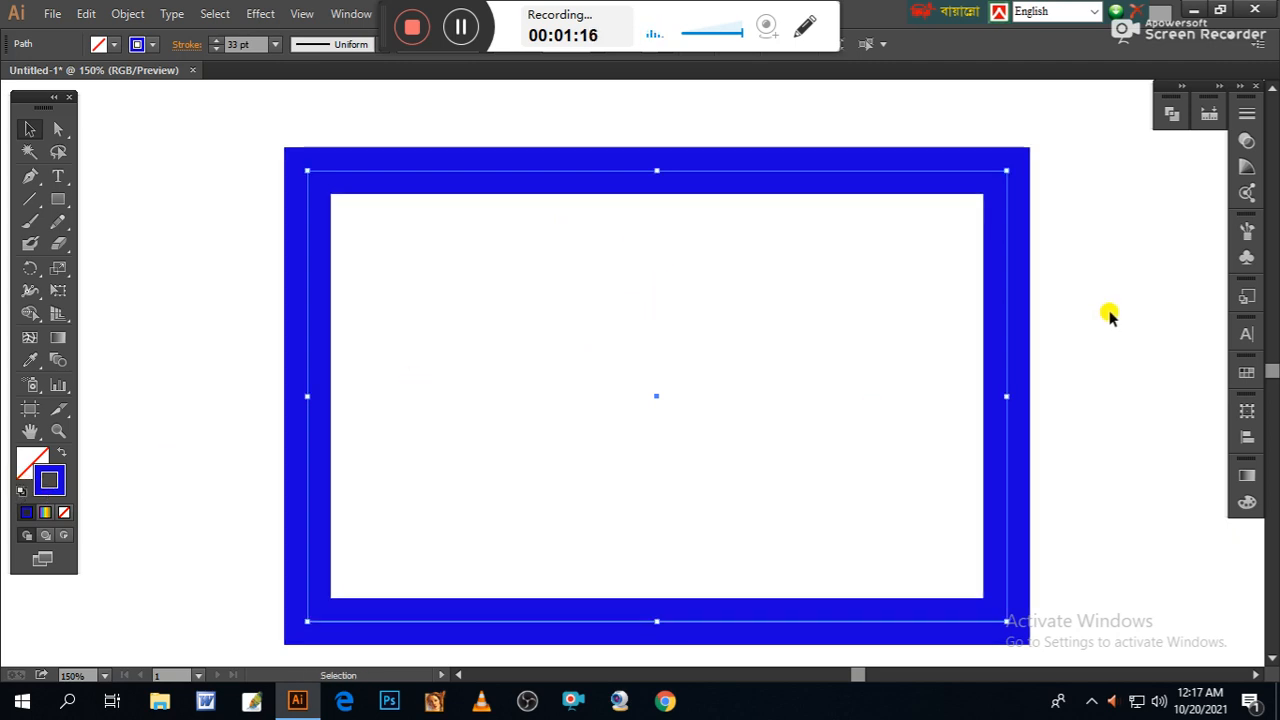
{"action": "left_click", "coordinate": [1249, 505]}
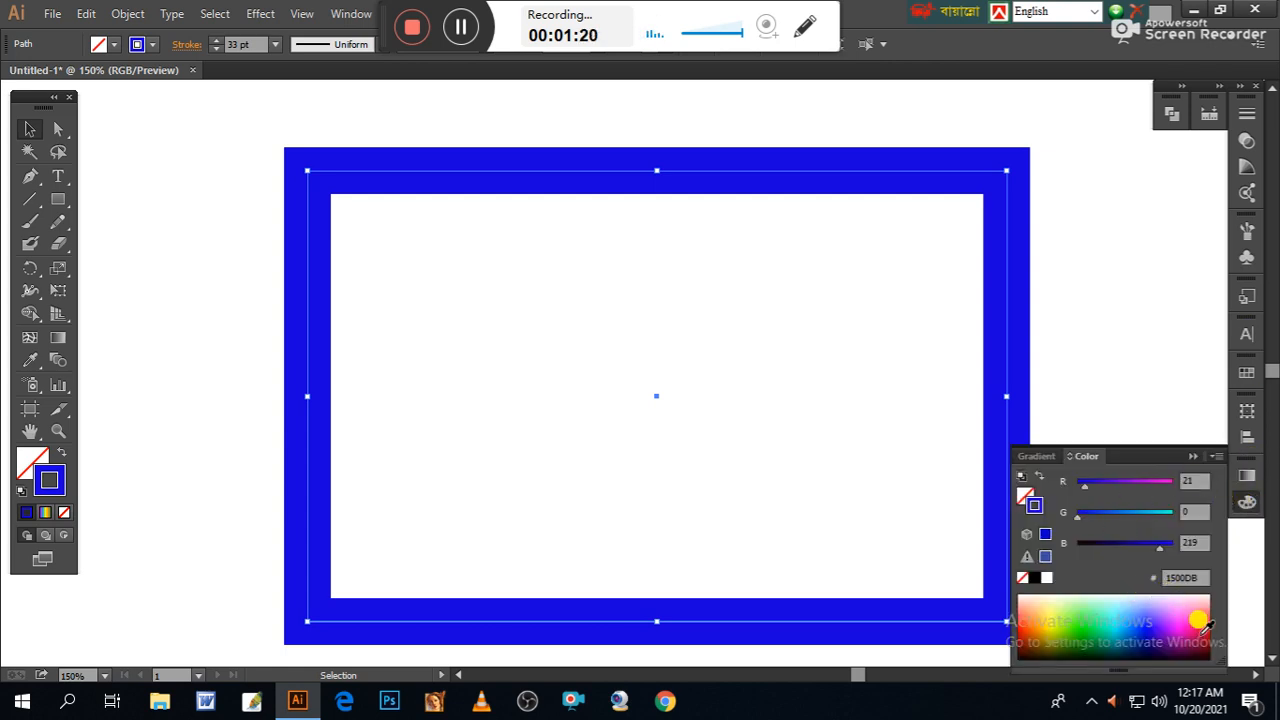
{"action": "left_click", "coordinate": [1058, 623]}
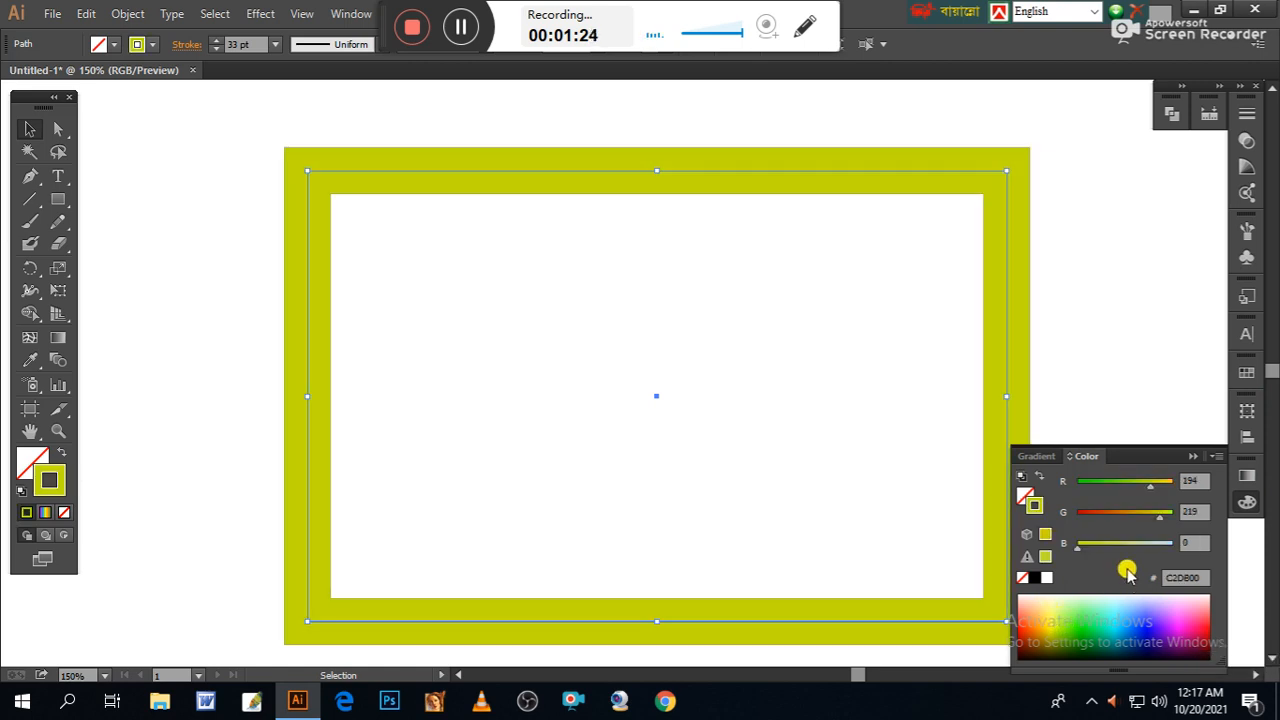
{"action": "left_click_drag", "start_coordinate": [1155, 516], "coordinate": [1213, 516]}
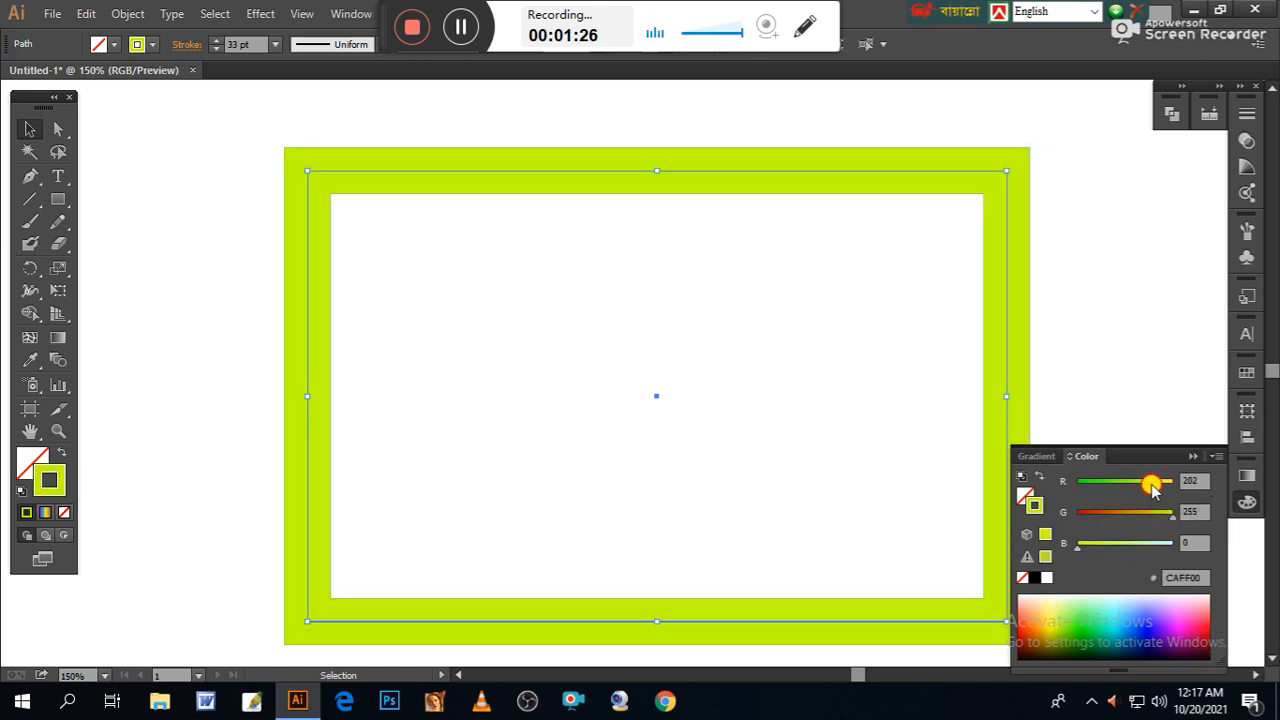
{"action": "left_click_drag", "start_coordinate": [1150, 488], "coordinate": [1216, 487]}
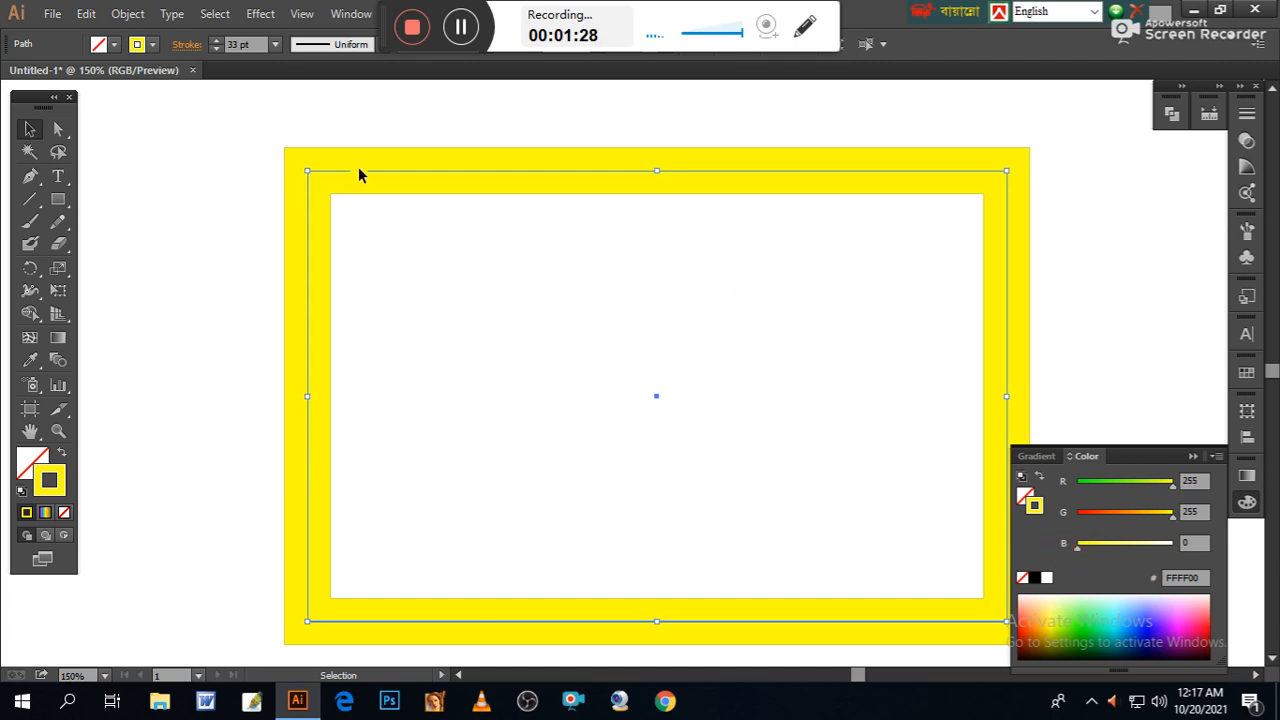
Step: Reduce the yellow rectangle's stroke weight to 21 pt
{"action": "left_click", "coordinate": [214, 49]}
{"action": "left_click", "coordinate": [214, 49]}
{"action": "left_click", "coordinate": [214, 49]}
{"action": "left_click", "coordinate": [214, 49]}
{"action": "left_click", "coordinate": [214, 49]}
{"action": "left_click", "coordinate": [214, 49]}
{"action": "left_click", "coordinate": [214, 49]}
{"action": "left_click", "coordinate": [214, 49]}
{"action": "left_click", "coordinate": [214, 49]}
{"action": "left_click", "coordinate": [214, 49]}
{"action": "left_click", "coordinate": [214, 49]}
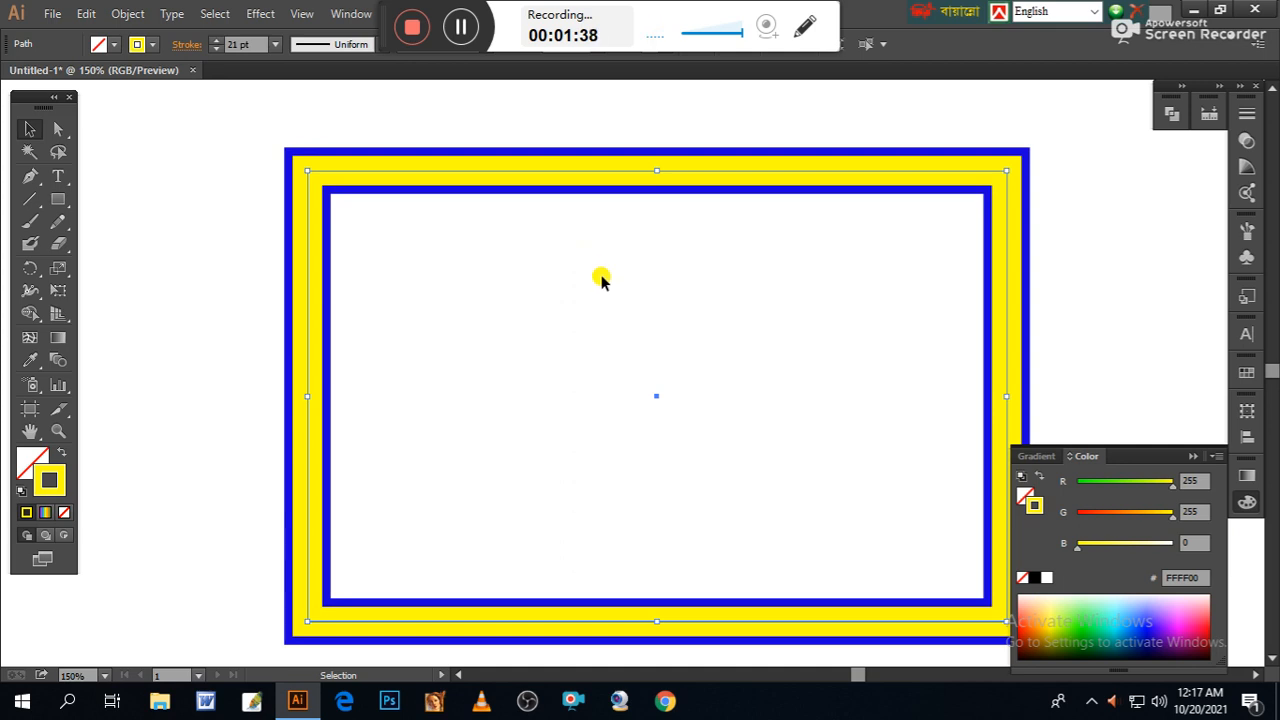
Step: Duplicate the yellow rectangle in place in front and recolor the copy's stroke pure red (FF0000)
{"action": "key", "text": "a"}
{"action": "key", "text": "v"}
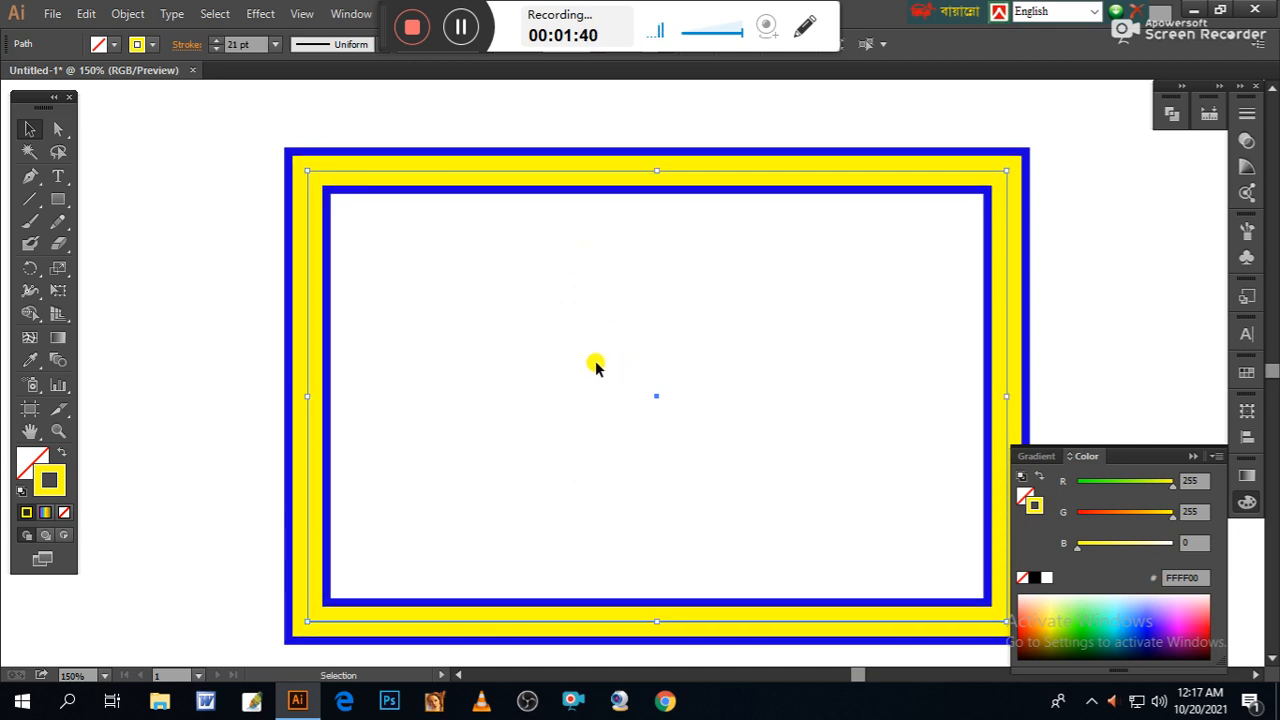
{"action": "left_click", "coordinate": [1208, 614]}
{"action": "left_click_drag", "start_coordinate": [1086, 517], "coordinate": [1029, 524]}
{"action": "left_click_drag", "start_coordinate": [1094, 548], "coordinate": [1049, 553]}
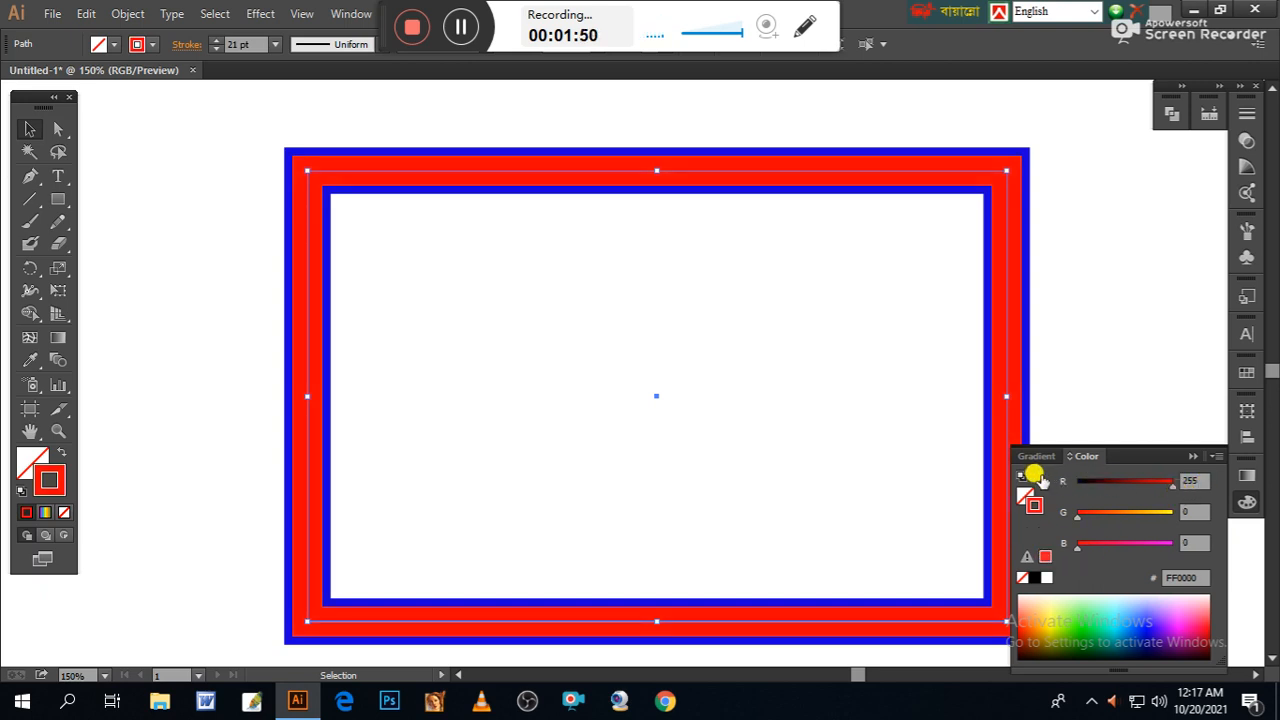
Step: Reduce the red rectangle's stroke weight to 13 pt
{"action": "left_click", "coordinate": [217, 48]}
{"action": "left_click", "coordinate": [217, 48]}
{"action": "left_click", "coordinate": [217, 48]}
{"action": "left_click", "coordinate": [217, 48]}
{"action": "left_click", "coordinate": [217, 48]}
{"action": "left_click", "coordinate": [217, 48]}
{"action": "left_click", "coordinate": [217, 48]}
{"action": "left_click", "coordinate": [217, 48]}
{"action": "left_click", "coordinate": [217, 48]}
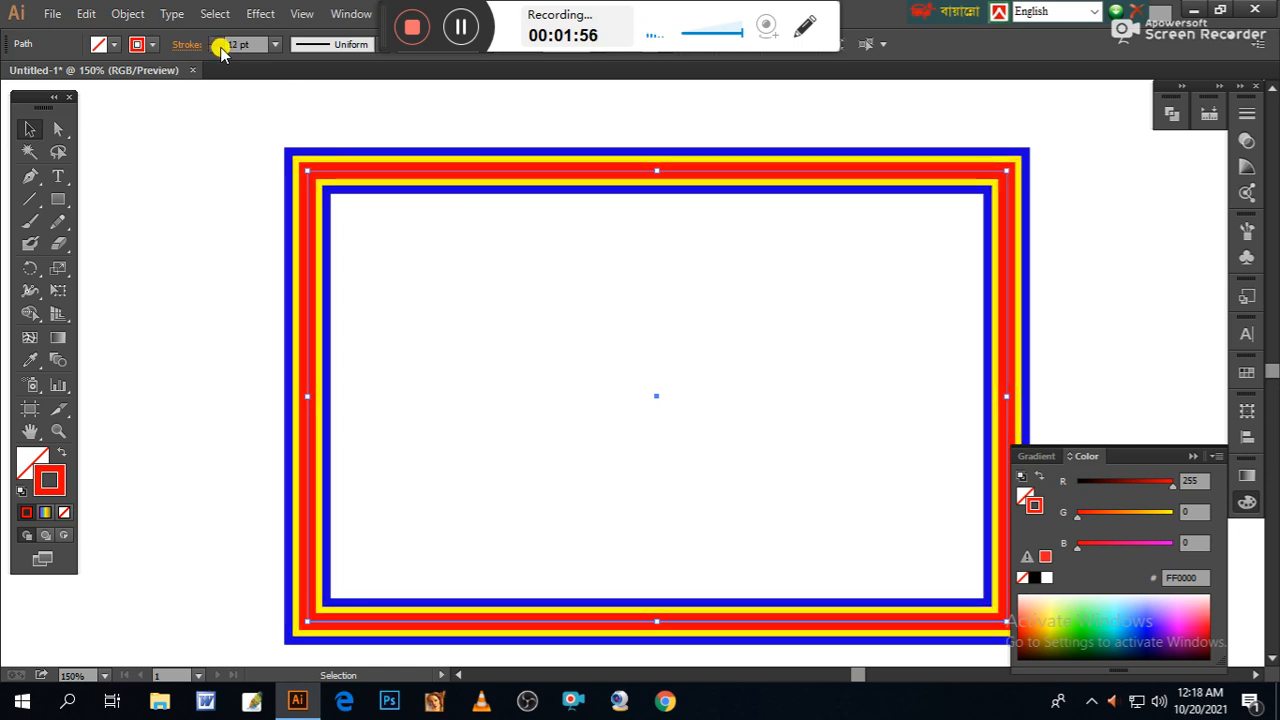
{"action": "left_click", "coordinate": [216, 41]}
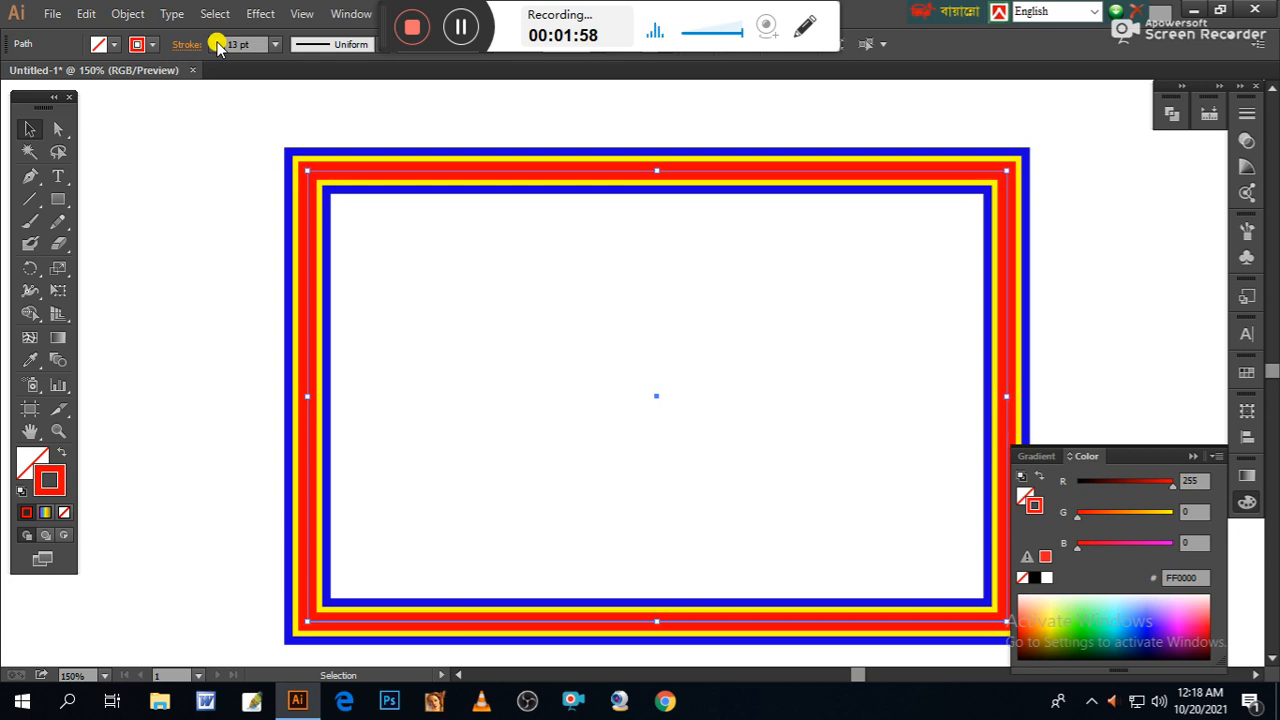
Step: Duplicate the red rectangle in place in front and give the copy a 6 pt dark green (077628) stroke
{"action": "key", "text": "a"}
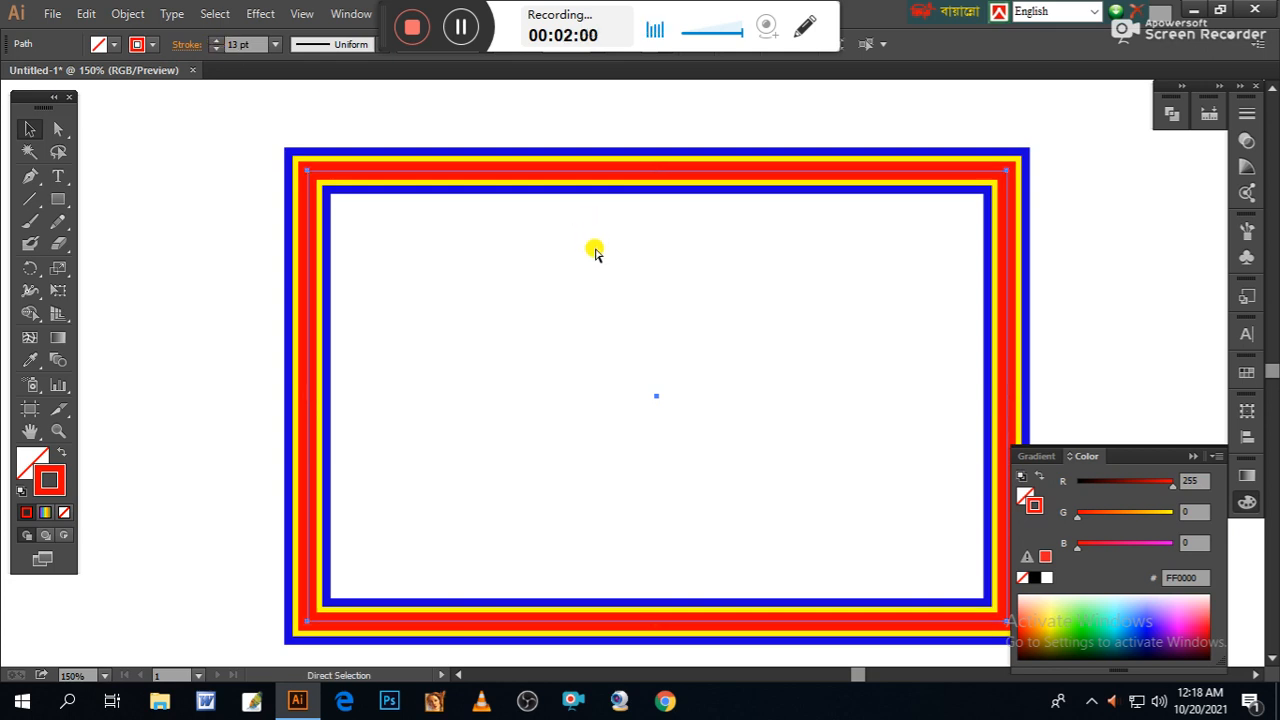
{"action": "key", "text": "v"}
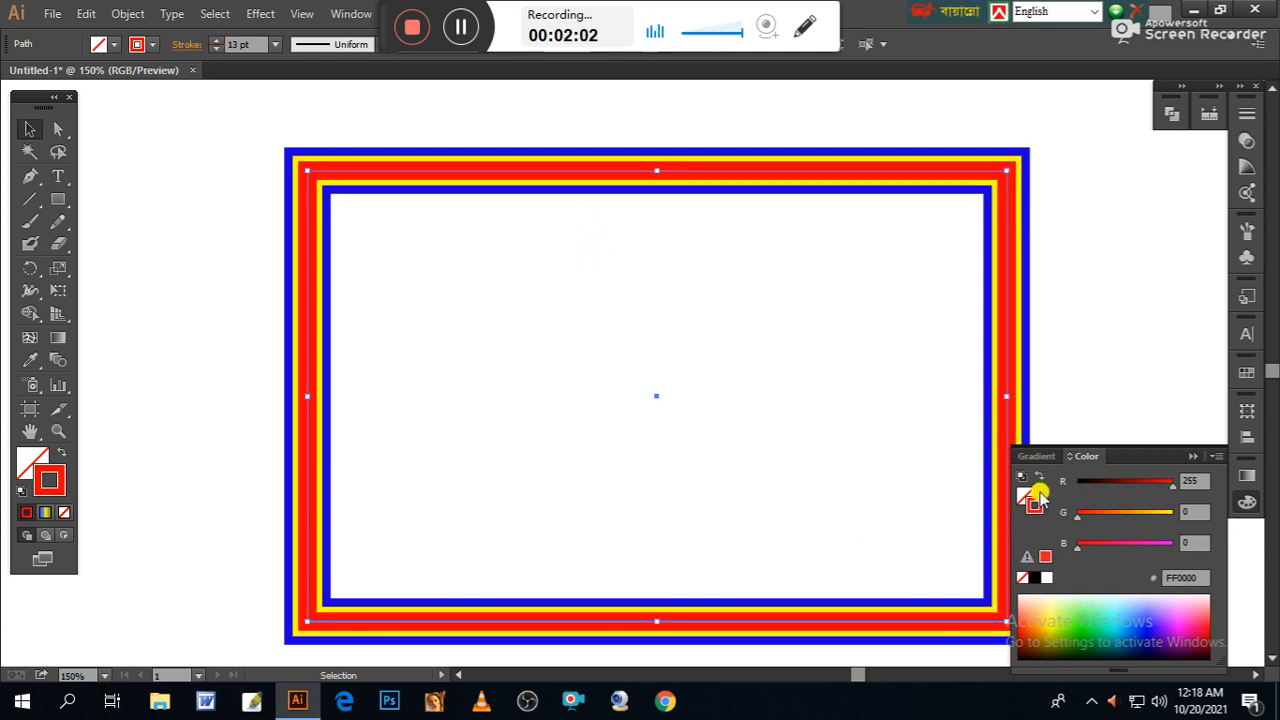
{"action": "left_click", "coordinate": [1084, 613]}
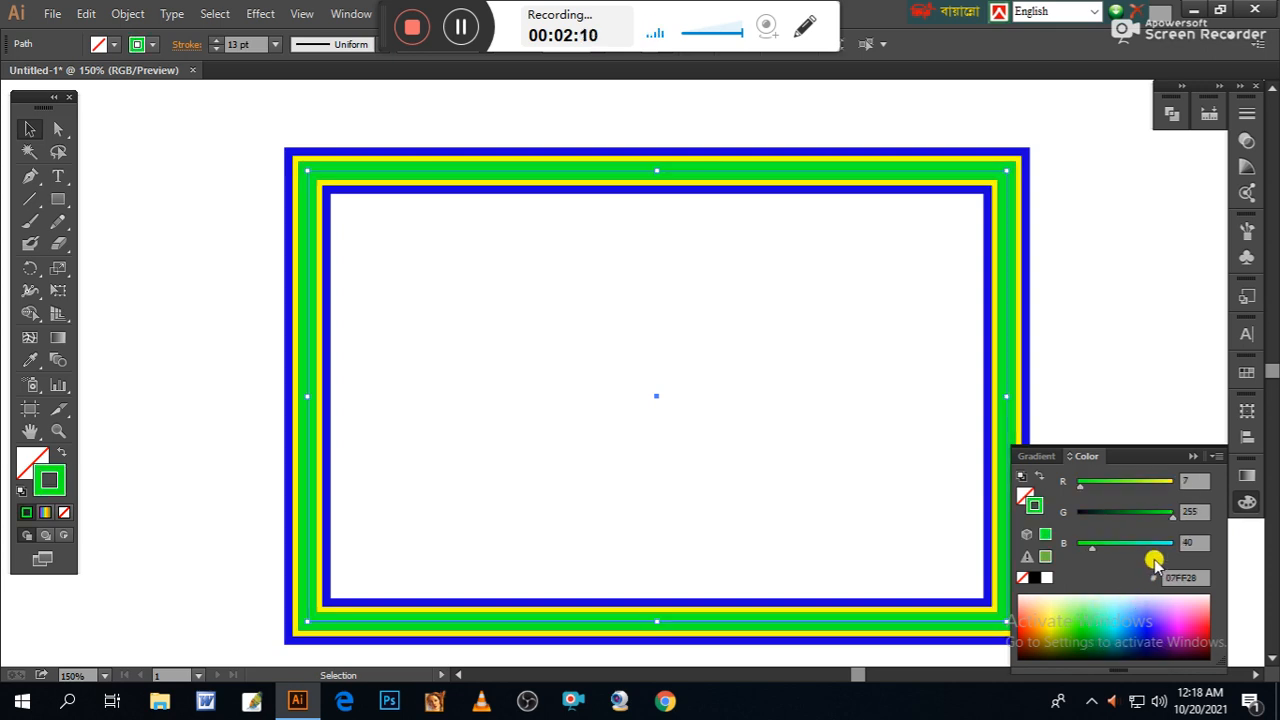
{"action": "mouse_move", "coordinate": [1174, 515]}
{"action": "left_mouse_down"}
{"action": "mouse_move", "coordinate": [1118, 517]}
{"action": "mouse_move", "coordinate": [1122, 528]}
{"action": "left_mouse_up"}
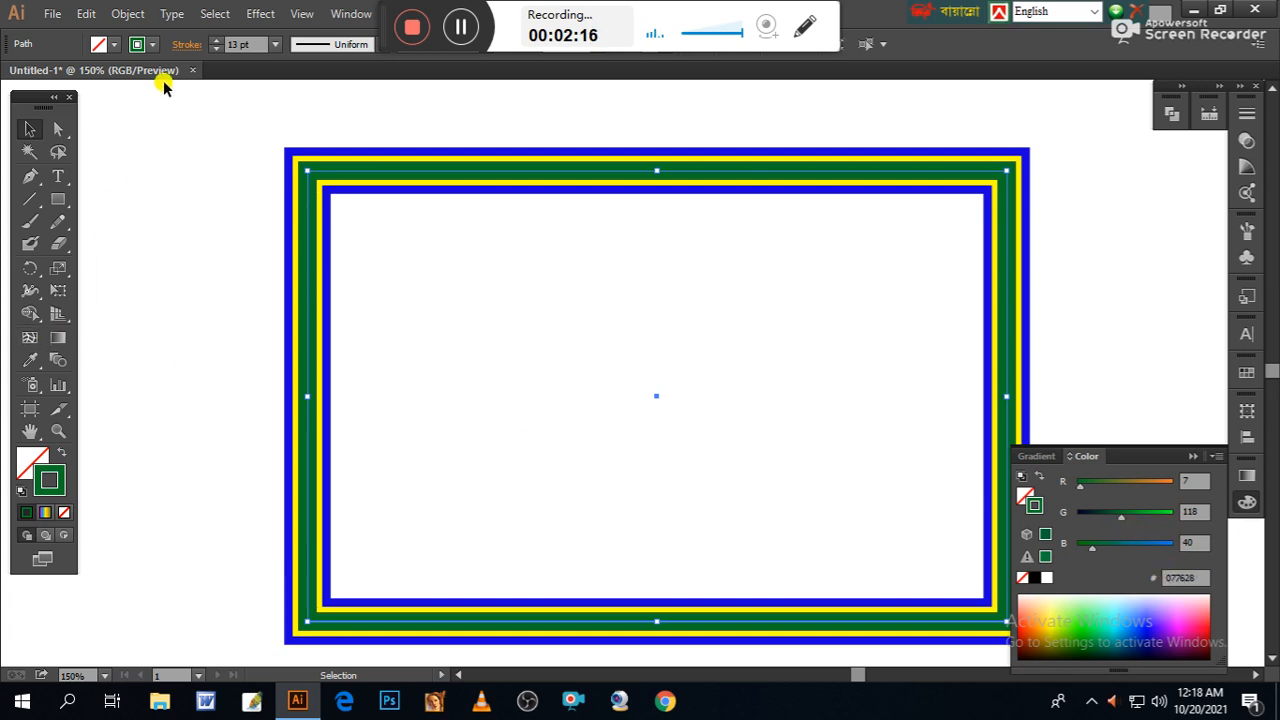
{"action": "left_click", "coordinate": [216, 48]}
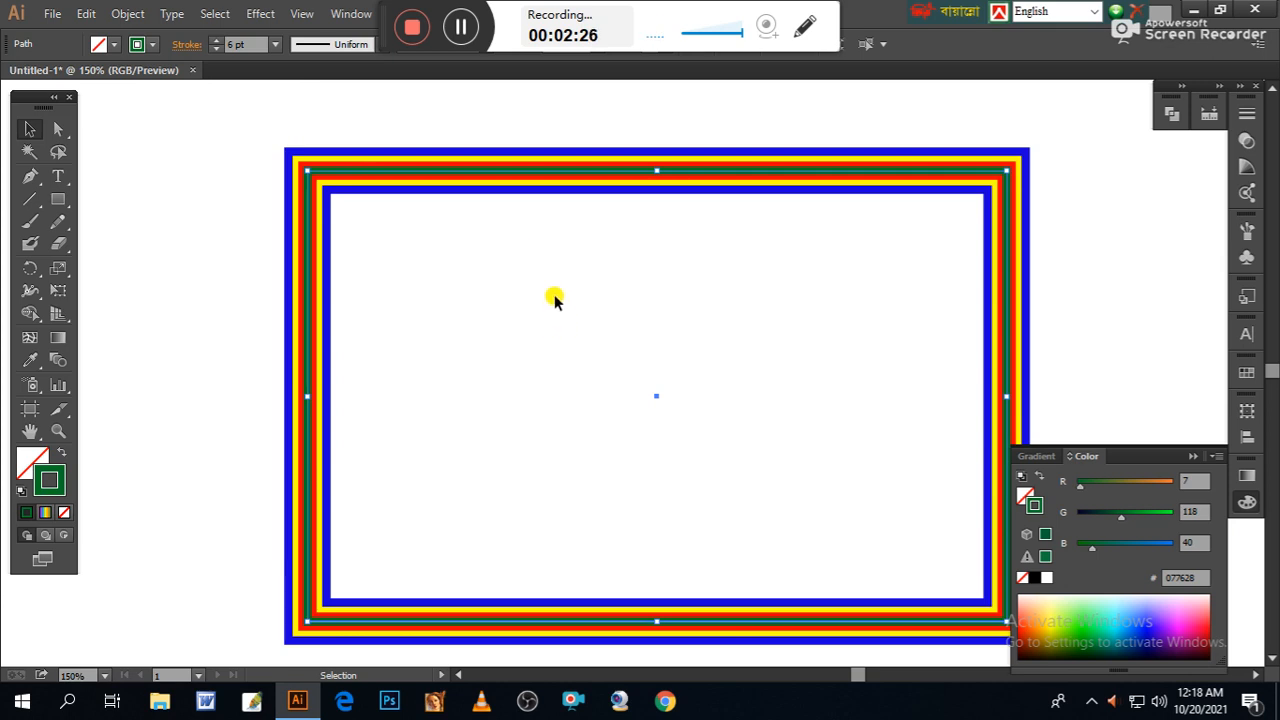
Step: Duplicate the green rectangle in place in front and recolor the copy's stroke white
{"action": "key", "text": "a"}
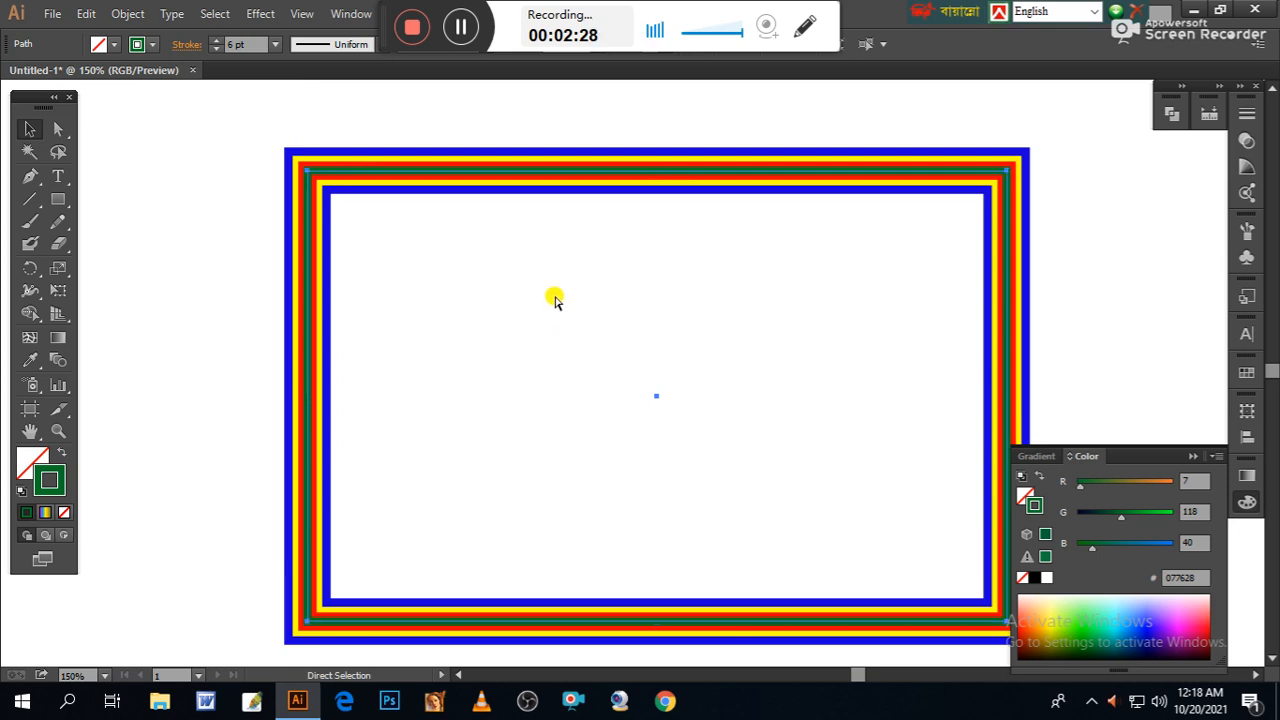
{"action": "key", "text": "v"}
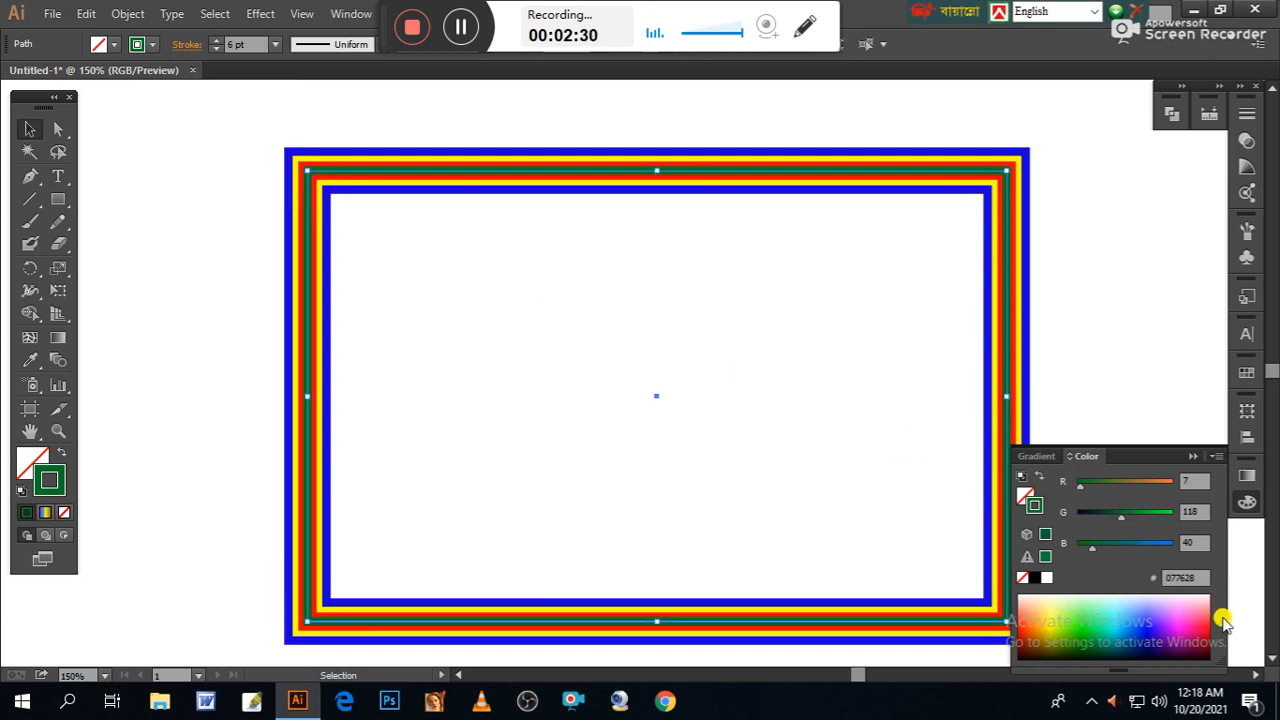
{"action": "left_click", "coordinate": [1044, 579]}
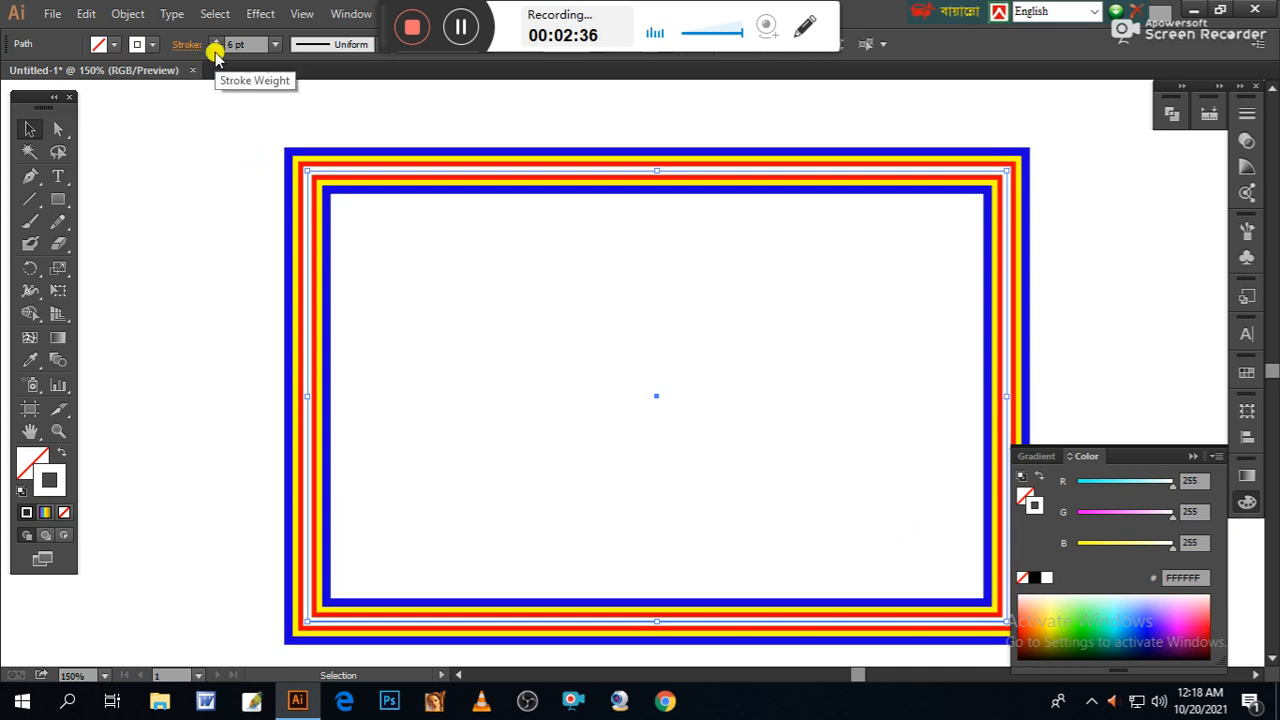
Step: Set the white rectangle's stroke weight to 3 pt
{"action": "left_click", "coordinate": [215, 48]}
{"action": "left_click", "coordinate": [215, 48]}
{"action": "left_click", "coordinate": [215, 48]}
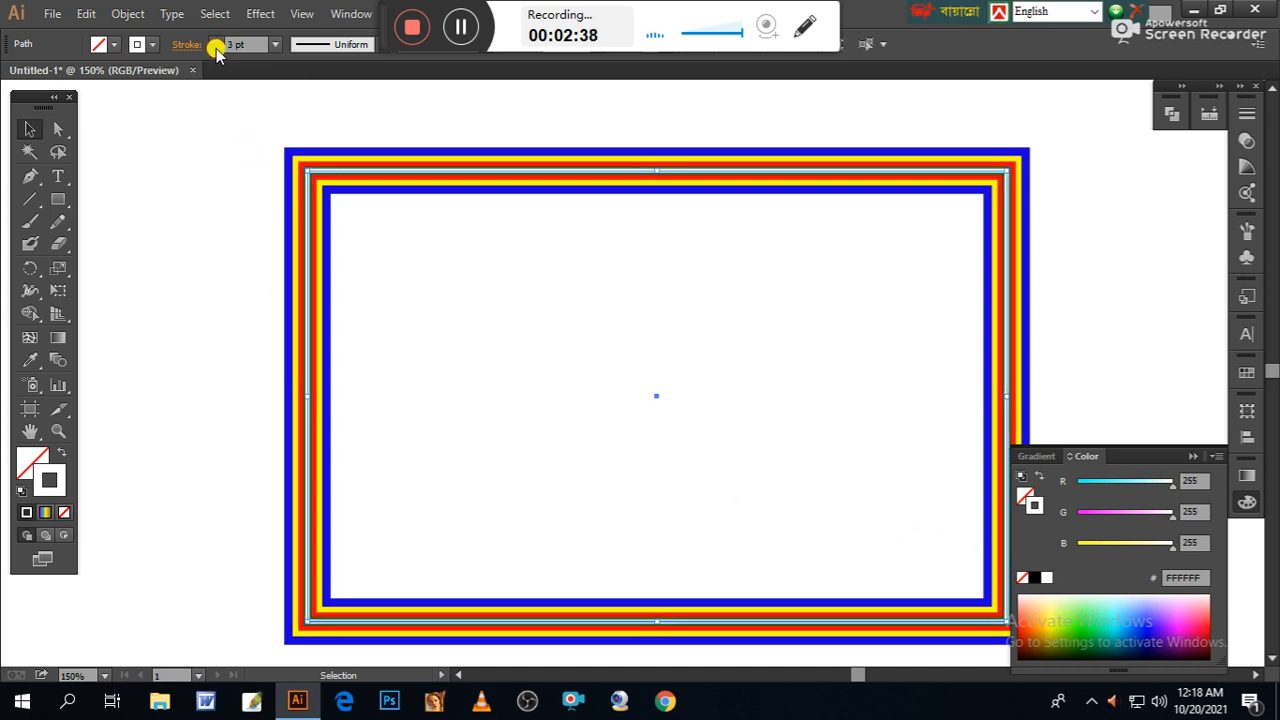
{"action": "left_click", "coordinate": [215, 48]}
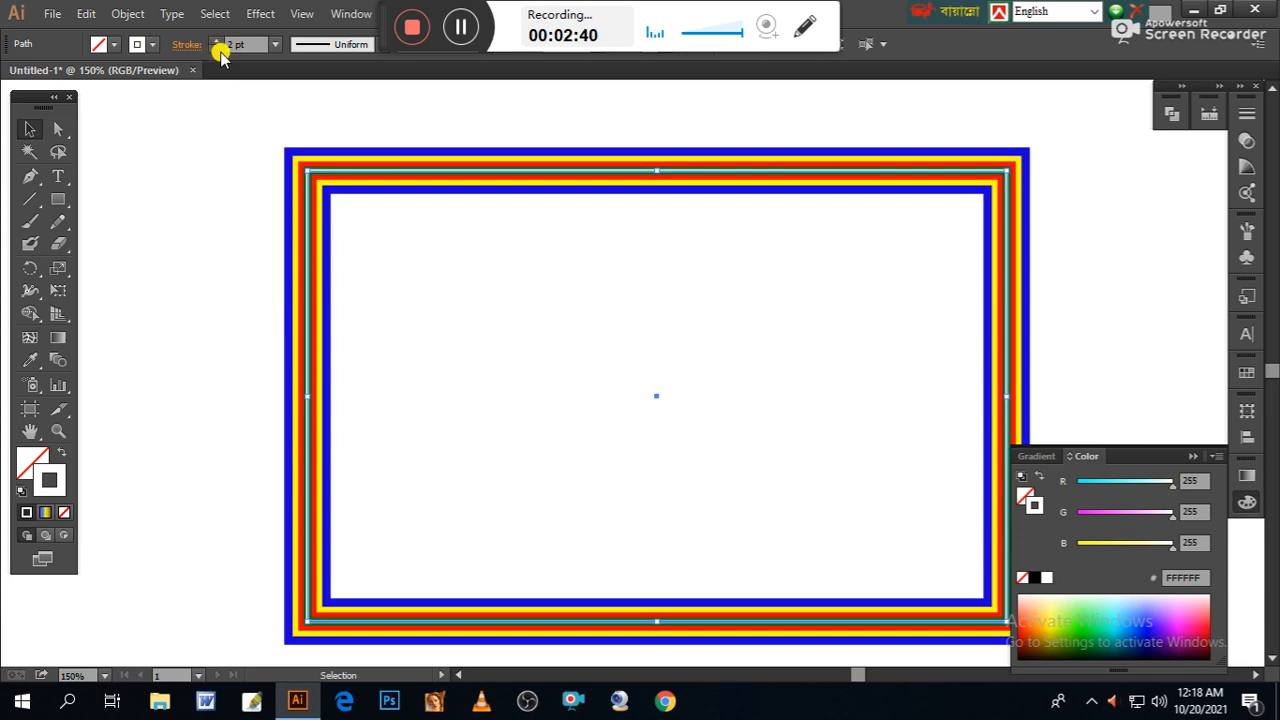
{"action": "key", "text": "ctrl+plus"}
{"action": "key", "text": "ctrl+plus"}
{"action": "left_click_drag", "start_coordinate": [450, 175], "coordinate": [720, 376]}
{"action": "left_click_drag", "start_coordinate": [586, 329], "coordinate": [597, 345]}
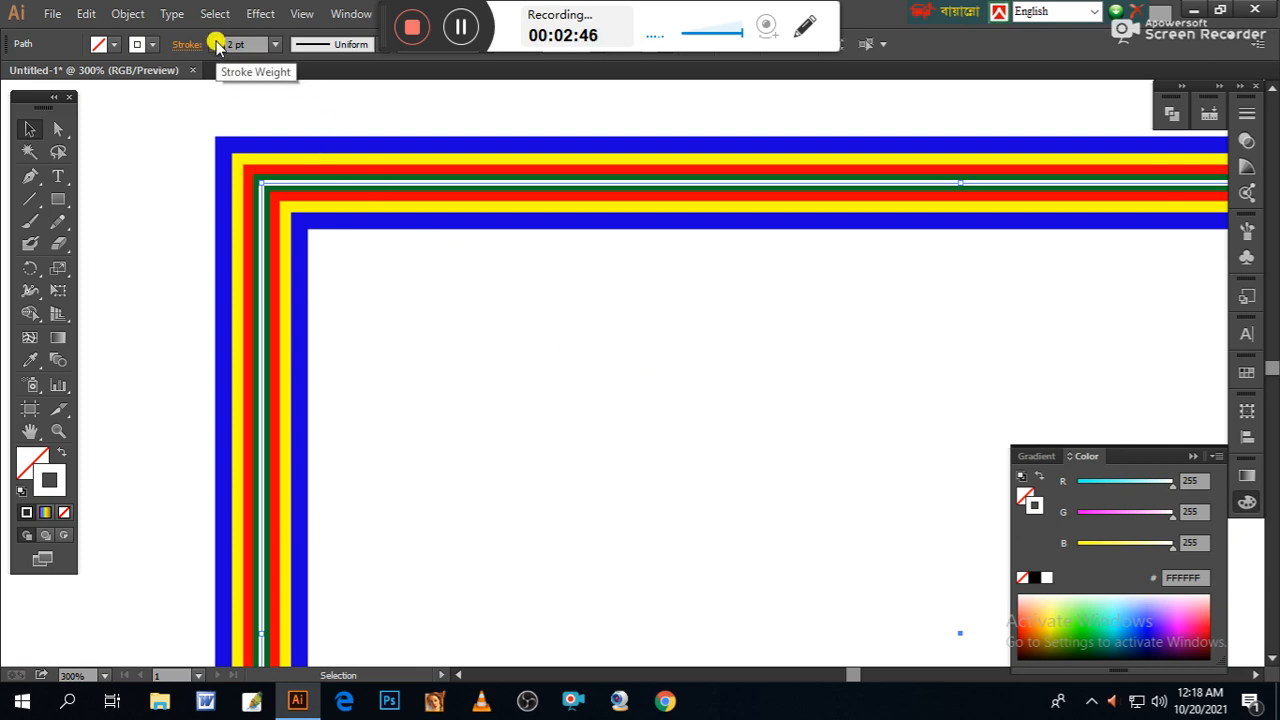
{"action": "left_click", "coordinate": [216, 41]}
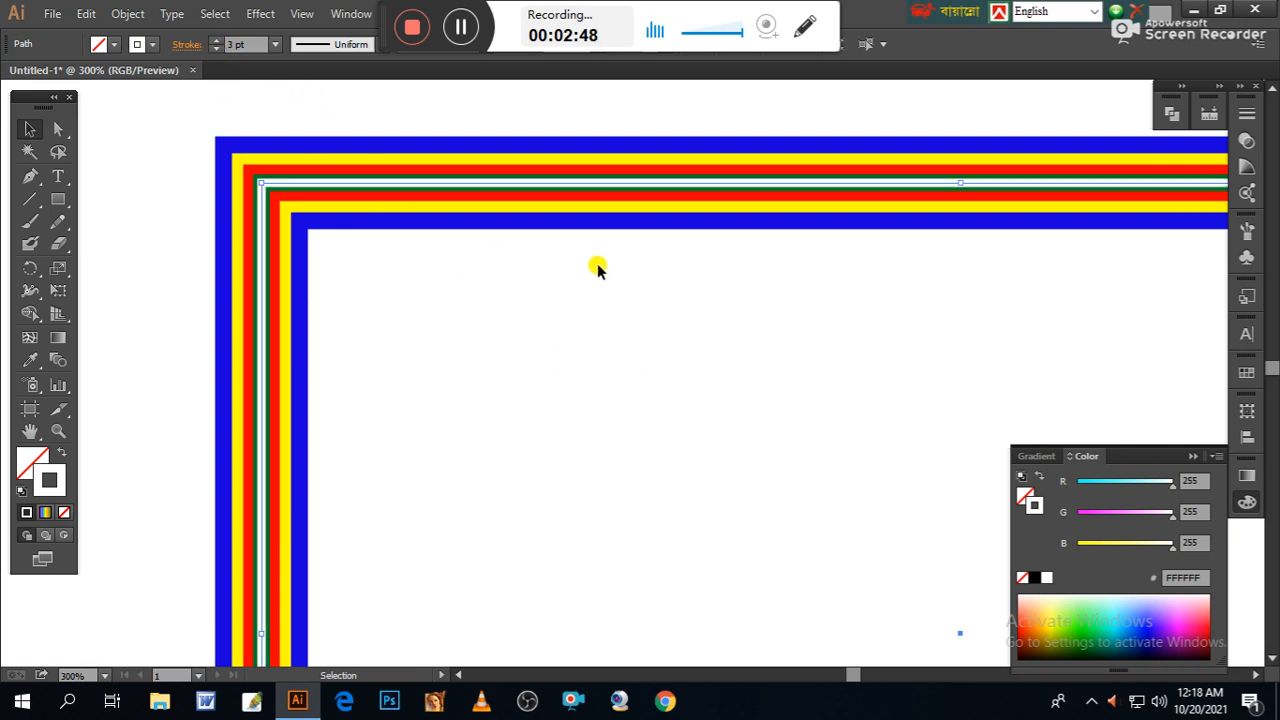
Step: Make the white rectangle's stroke a dashed line with a 6 pt dash, and deselect it
{"action": "left_click", "coordinate": [1246, 113]}
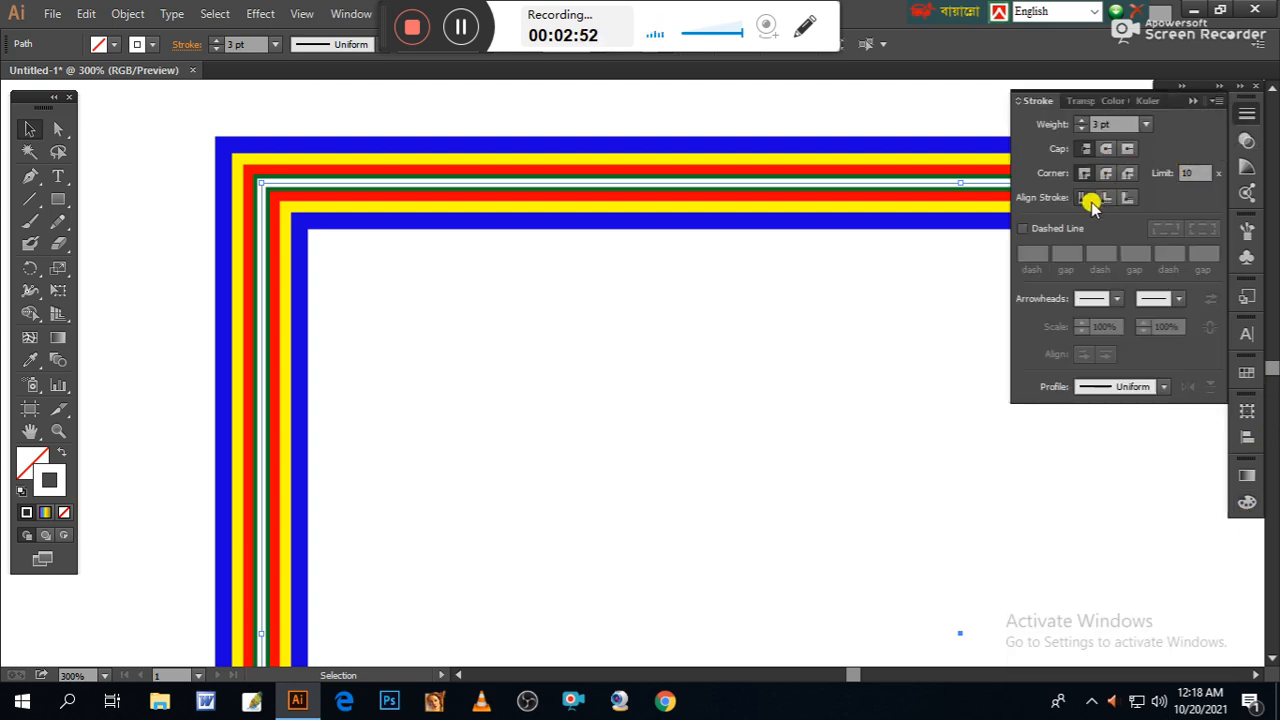
{"action": "left_click", "coordinate": [1023, 229]}
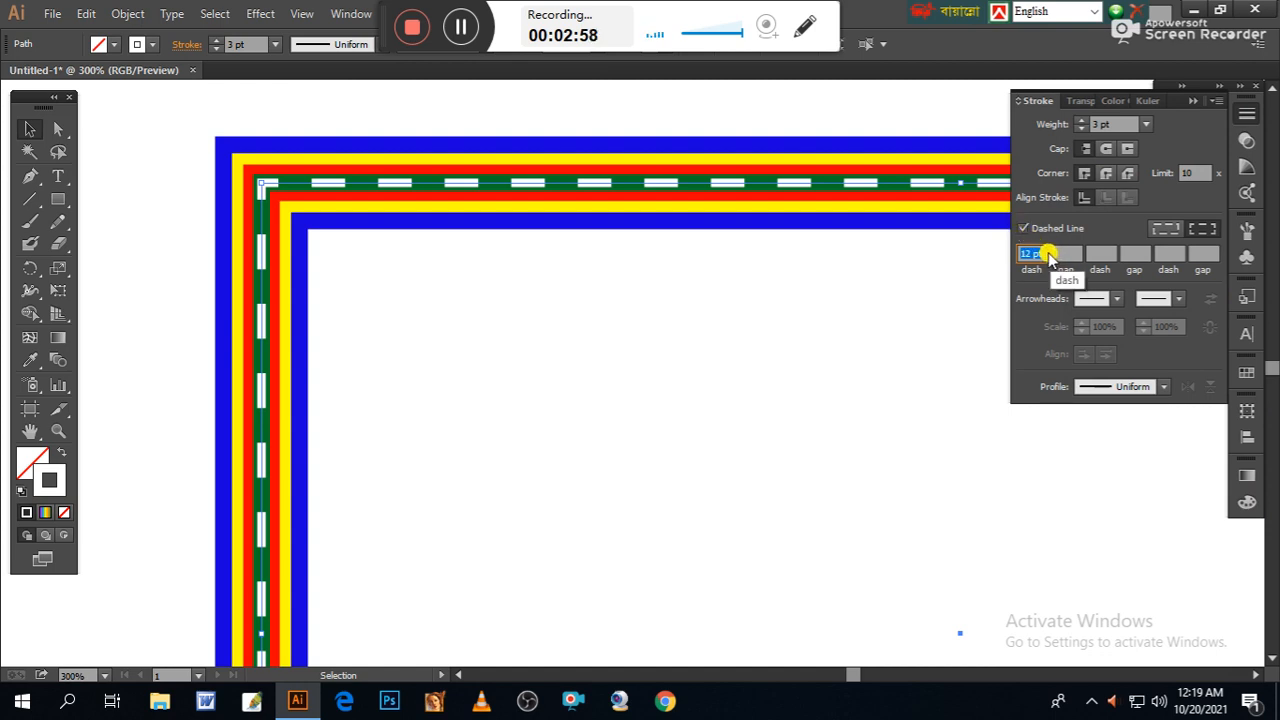
{"action": "type", "text": "6"}
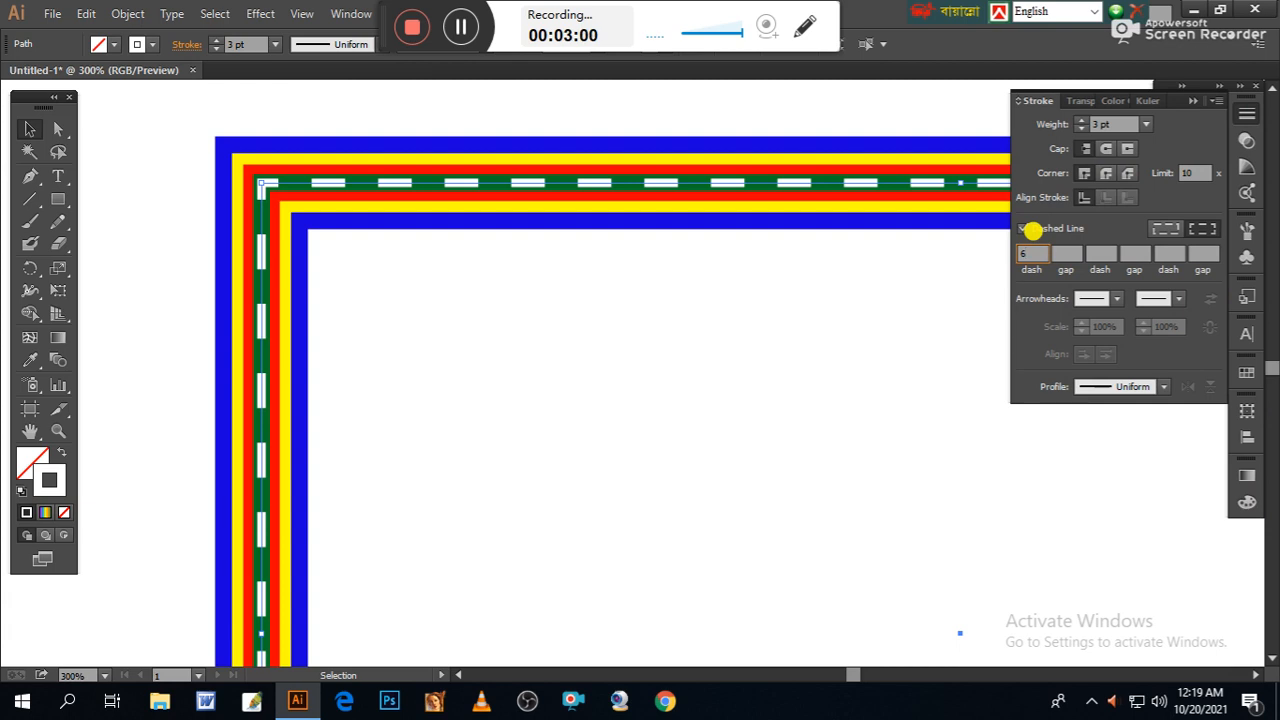
{"action": "key", "text": "Return"}
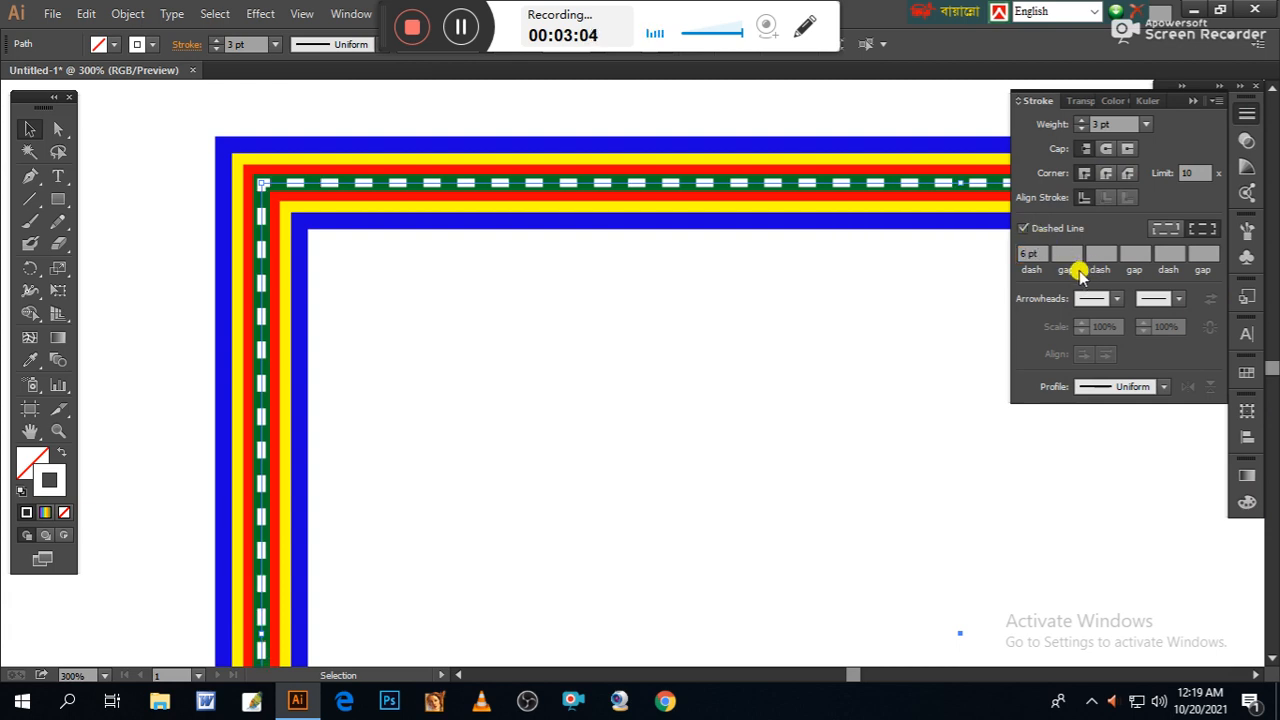
{"action": "left_click", "coordinate": [688, 338]}
Step: Select the white dashed rectangle and duplicate it in place in front
{"action": "key", "text": "ctrl+minus"}
{"action": "key", "text": "ctrl+minus"}
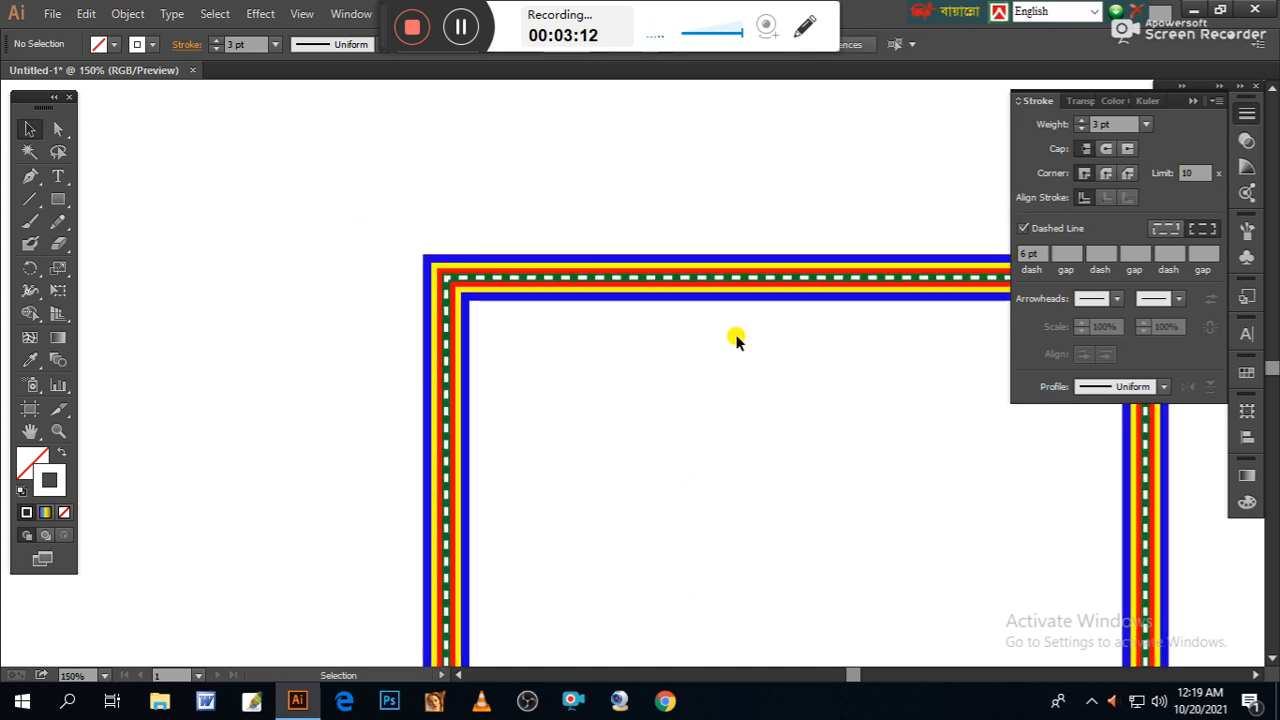
{"action": "left_click_drag", "start_coordinate": [712, 377], "coordinate": [462, 288]}
{"action": "left_click_drag", "start_coordinate": [543, 371], "coordinate": [566, 332]}
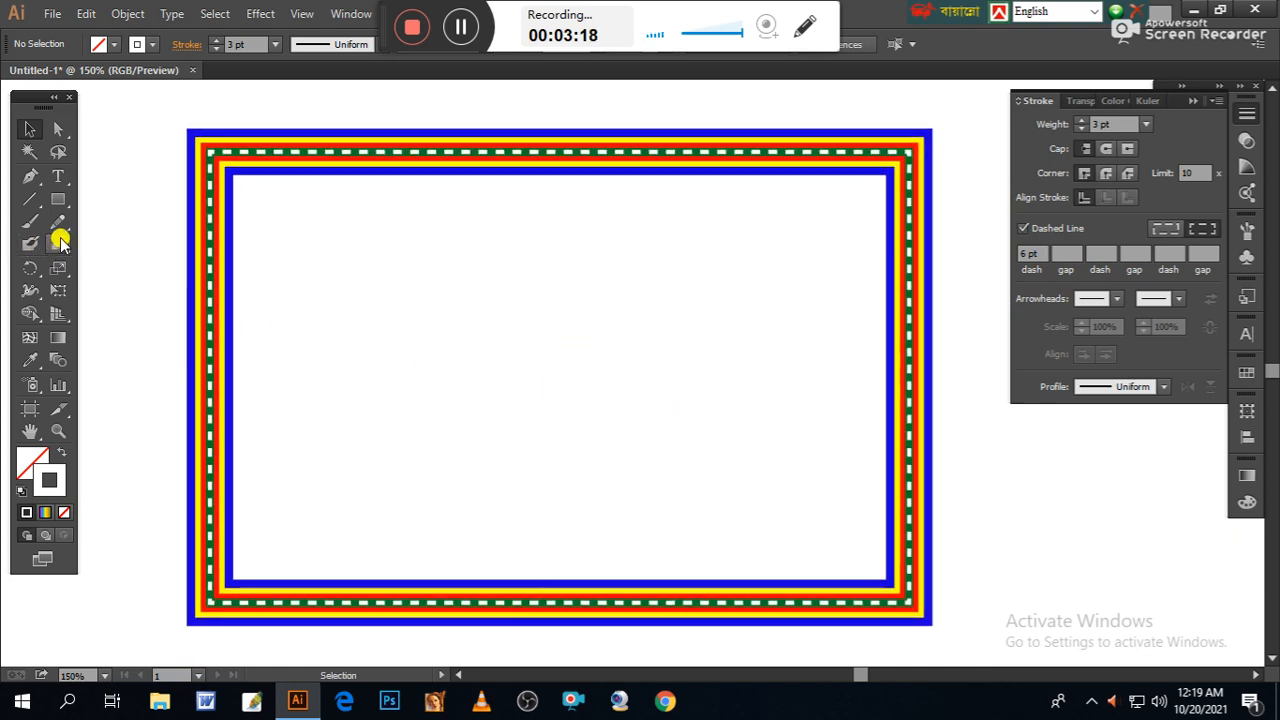
{"action": "left_click", "coordinate": [210, 175]}
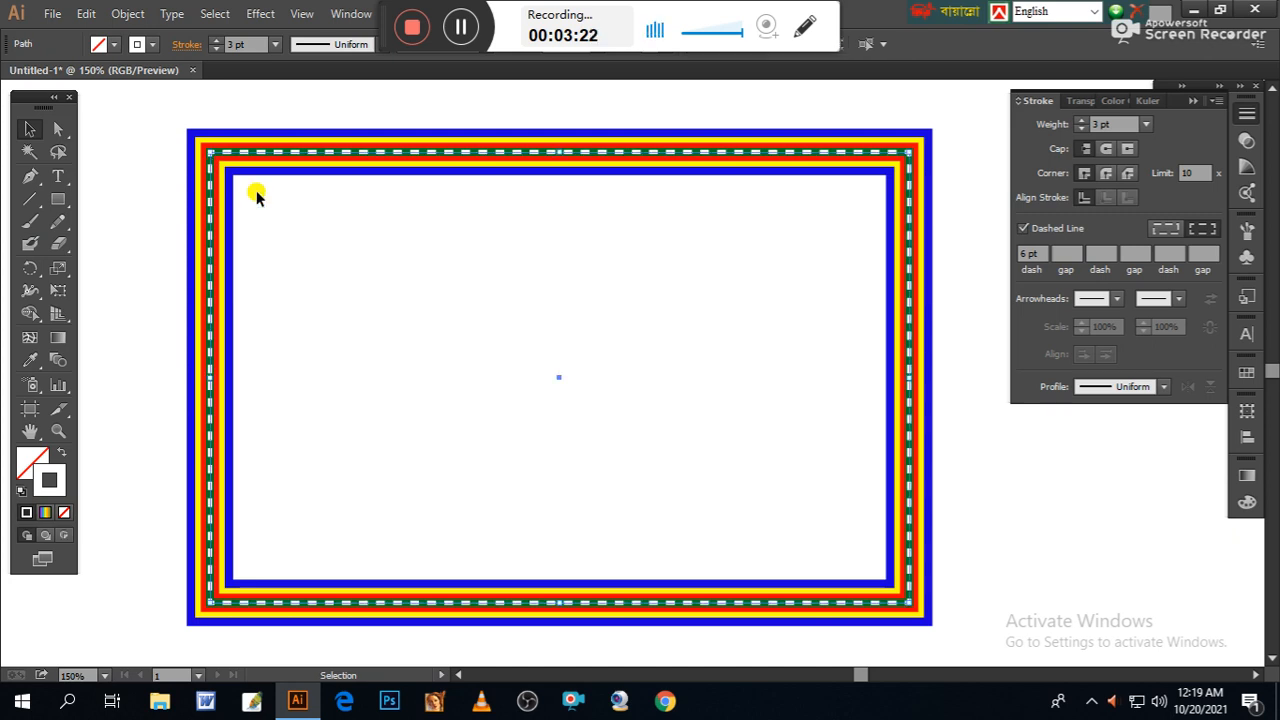
{"action": "key", "text": "a"}
{"action": "key", "text": "ctrl+f"}
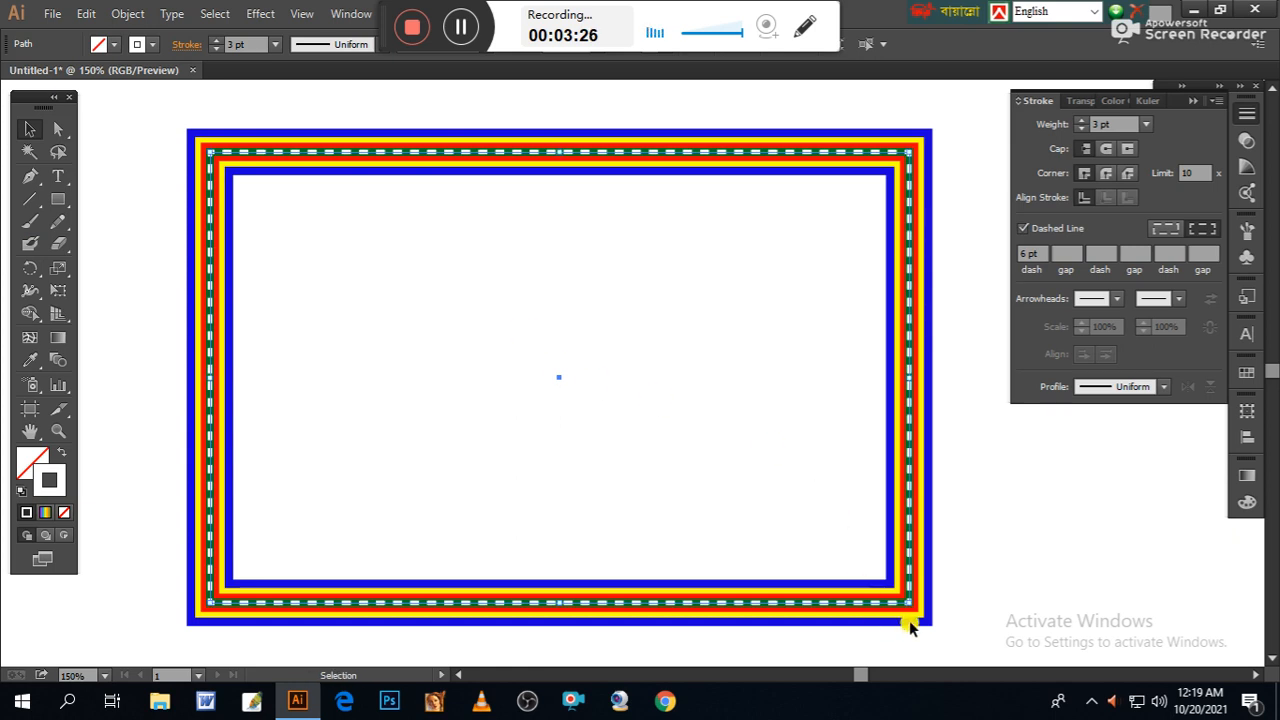
Step: Scale the duplicated rectangle down inside the inner blue border and give it a solid green stroke (00DB57)
{"action": "mouse_move", "coordinate": [907, 601]}
{"action": "left_mouse_down"}
{"action": "mouse_move", "coordinate": [840, 560]}
{"action": "mouse_move", "coordinate": [856, 570]}
{"action": "left_mouse_up"}
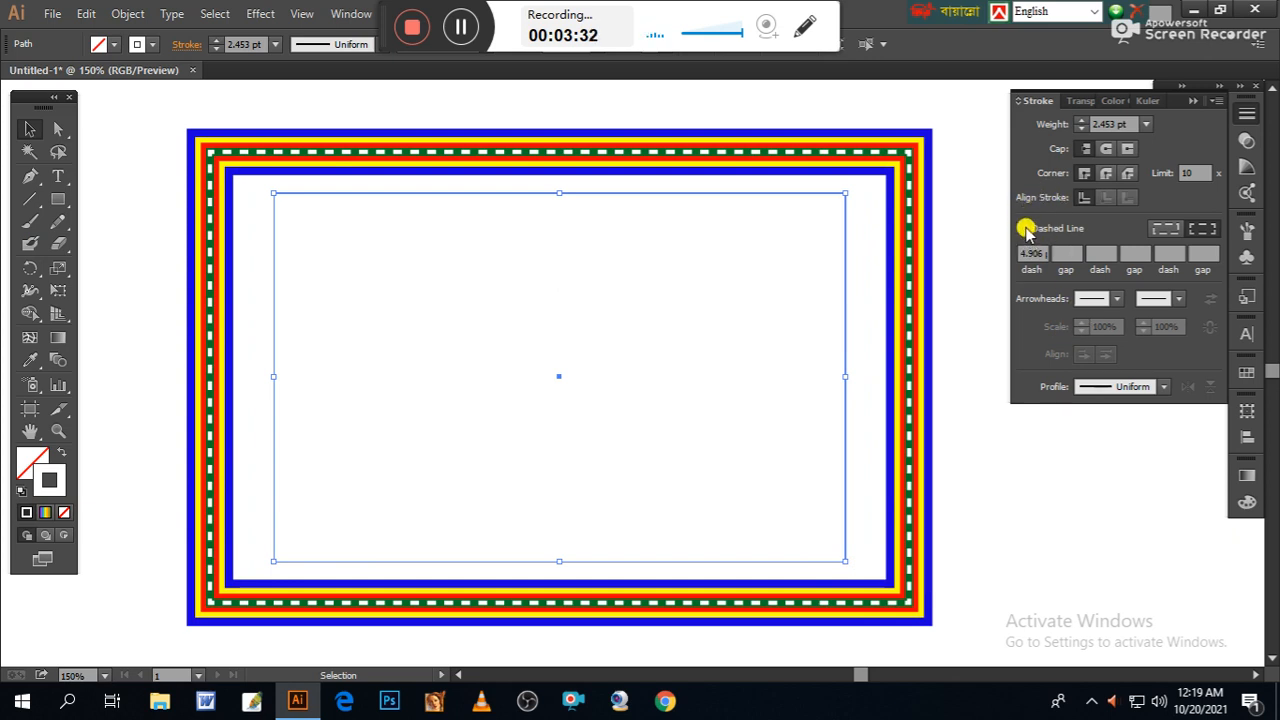
{"action": "left_click", "coordinate": [1024, 228]}
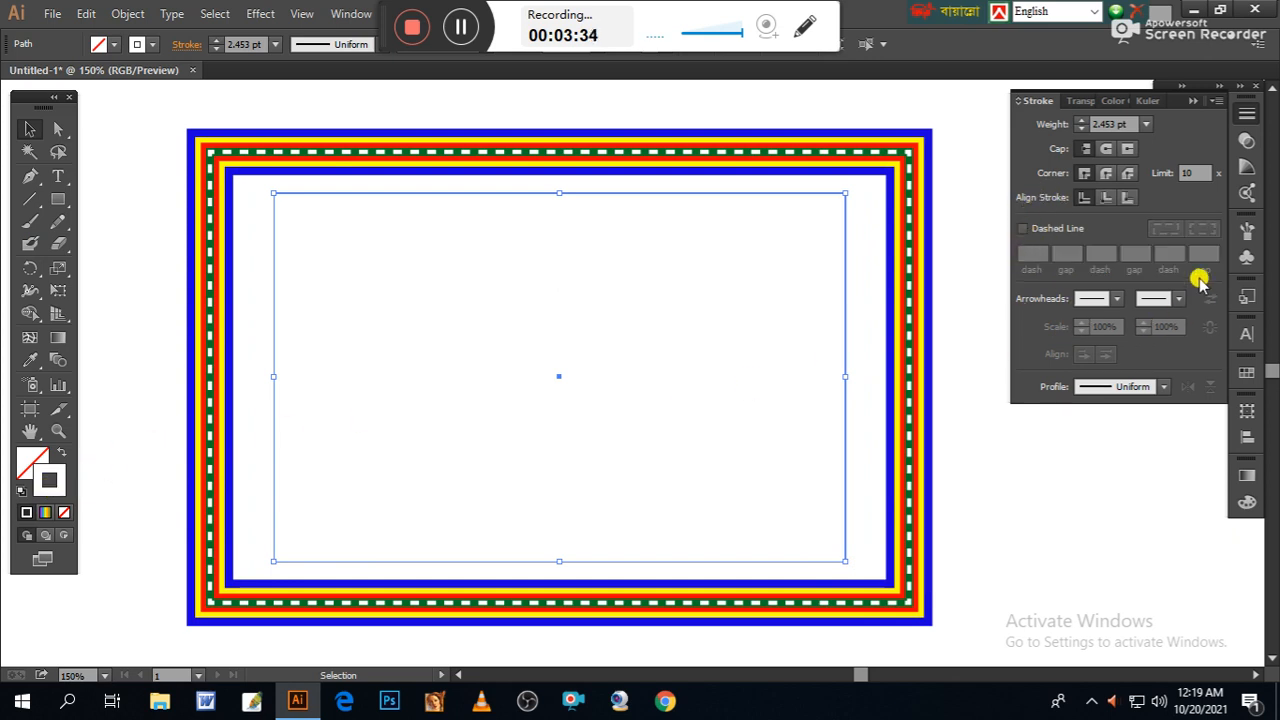
{"action": "left_click", "coordinate": [1247, 502]}
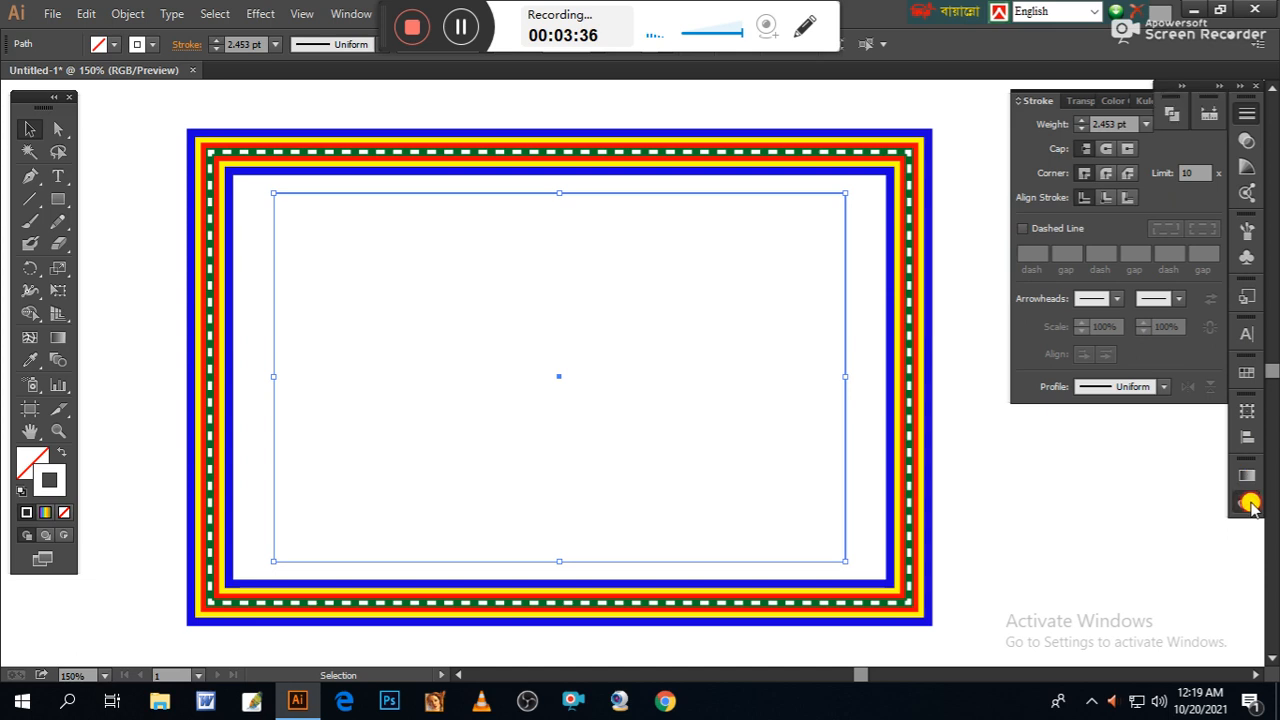
{"action": "left_click", "coordinate": [1090, 624]}
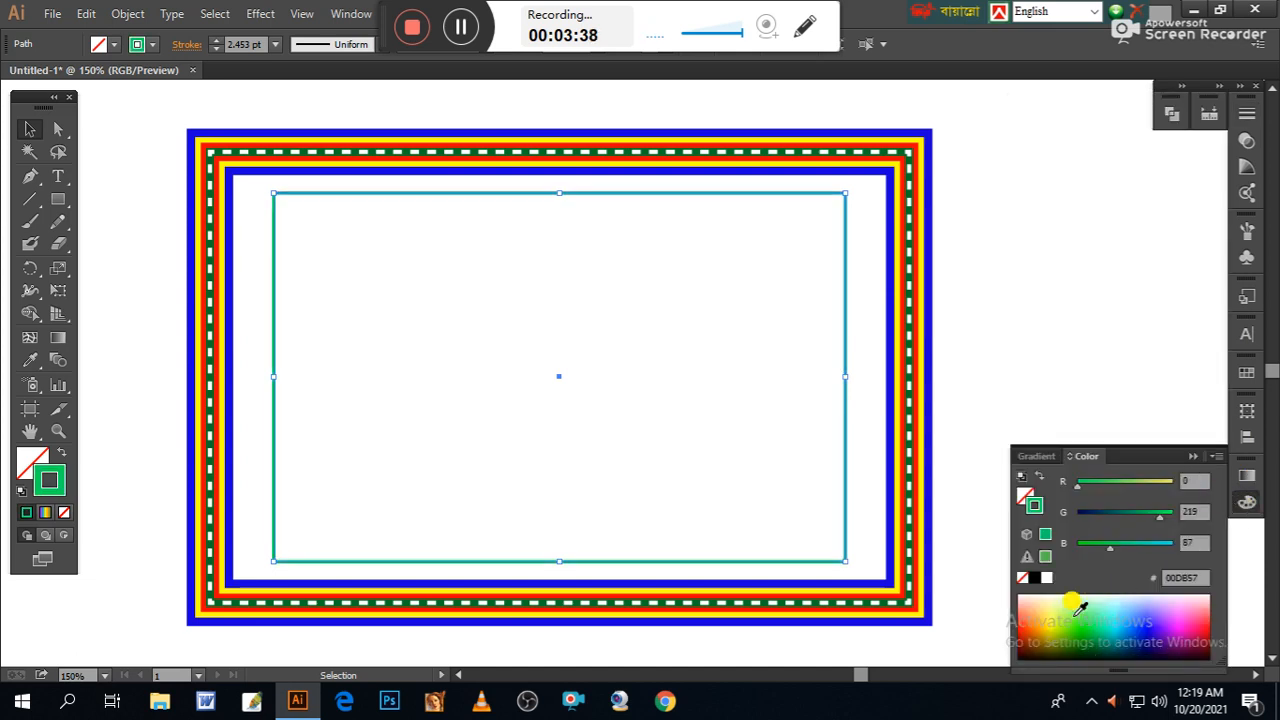
Step: Nudge the green rectangle toward the border's left side and widen it rightward to even out the side gaps
{"action": "key", "text": "Left"}
{"action": "key", "text": "Left"}
{"action": "key", "text": "Left"}
{"action": "key", "text": "Left"}
{"action": "key", "text": "Left"}
{"action": "key", "text": "Left"}
{"action": "key", "text": "Left"}
{"action": "key", "text": "Left"}
{"action": "key", "text": "Left"}
{"action": "key", "text": "Left"}
{"action": "key", "text": "Left"}
{"action": "key", "text": "Left"}
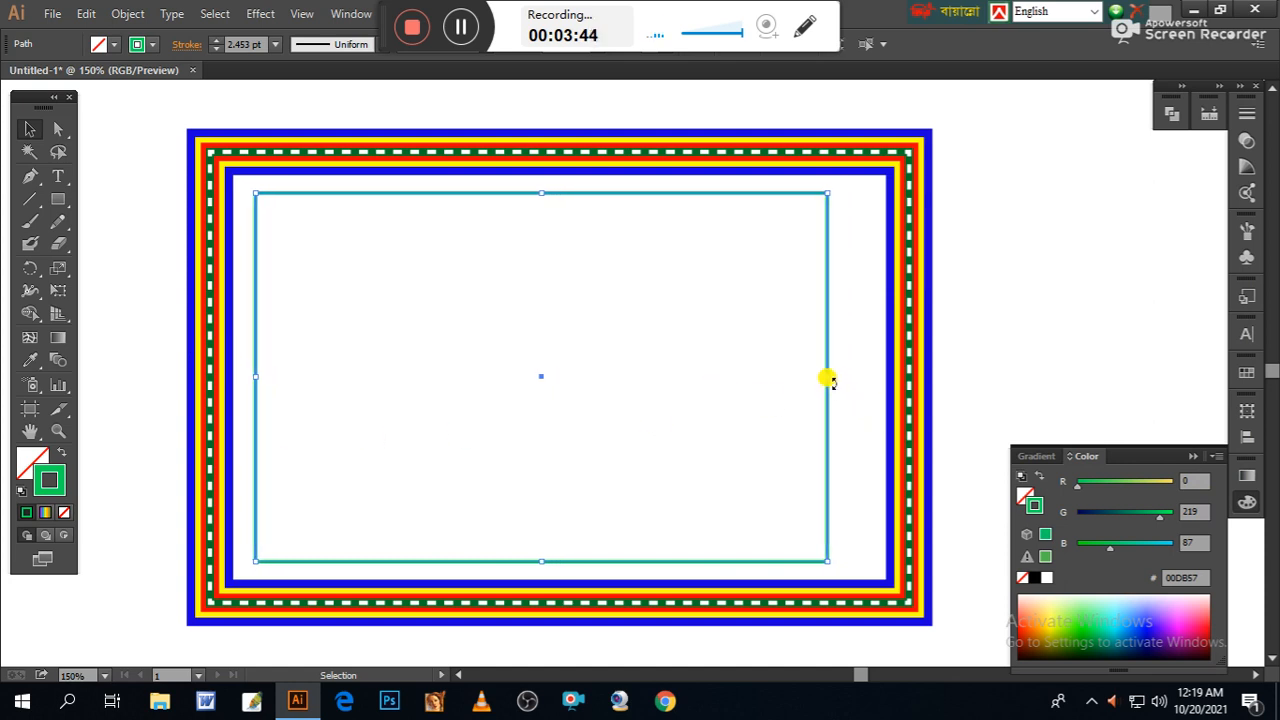
{"action": "left_click_drag", "start_coordinate": [828, 380], "coordinate": [864, 380]}
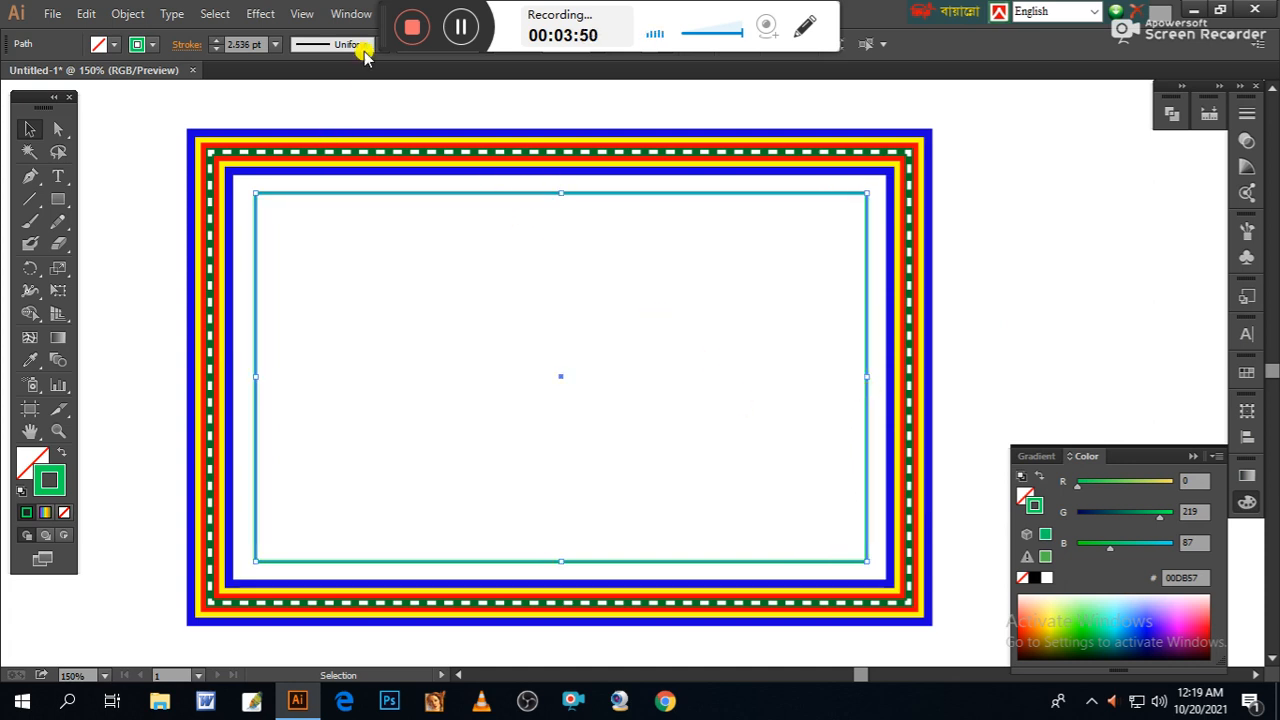
Step: Open the Bristle Brush Library, enlarge it to view its brushes, and collapse it
{"action": "left_click", "coordinate": [345, 15]}
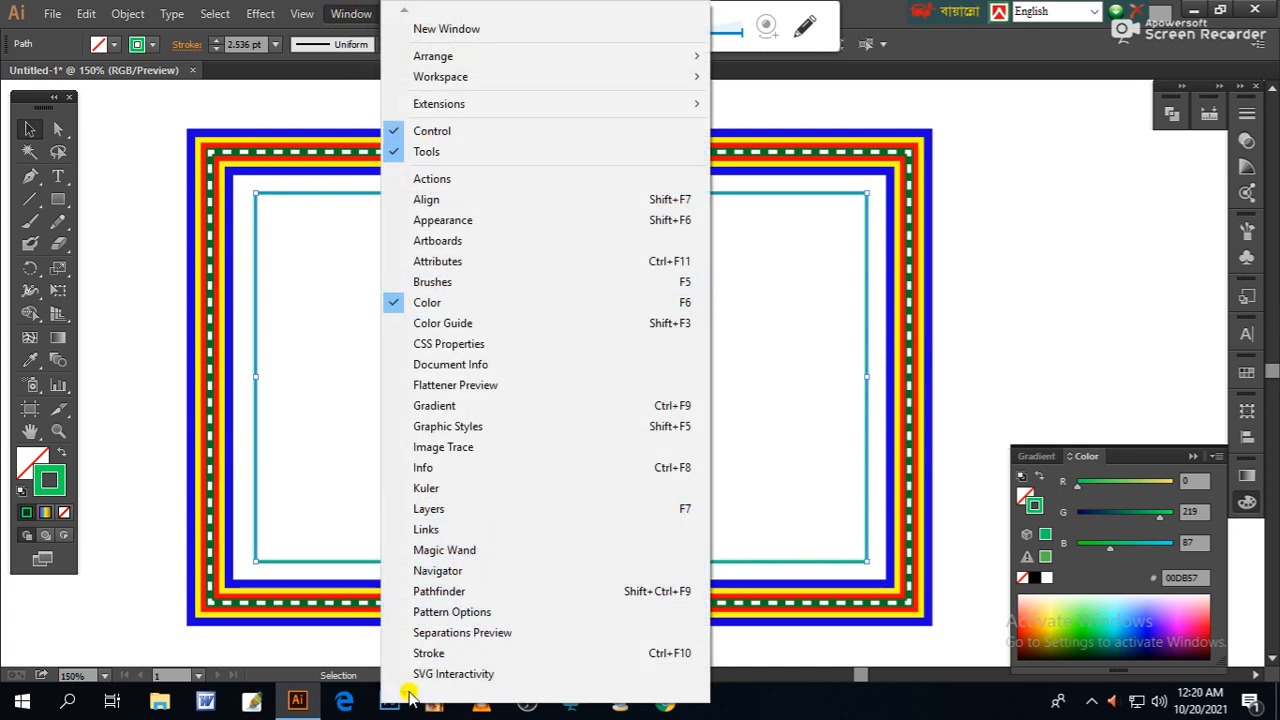
{"action": "mouse_move", "coordinate": [408, 693]}
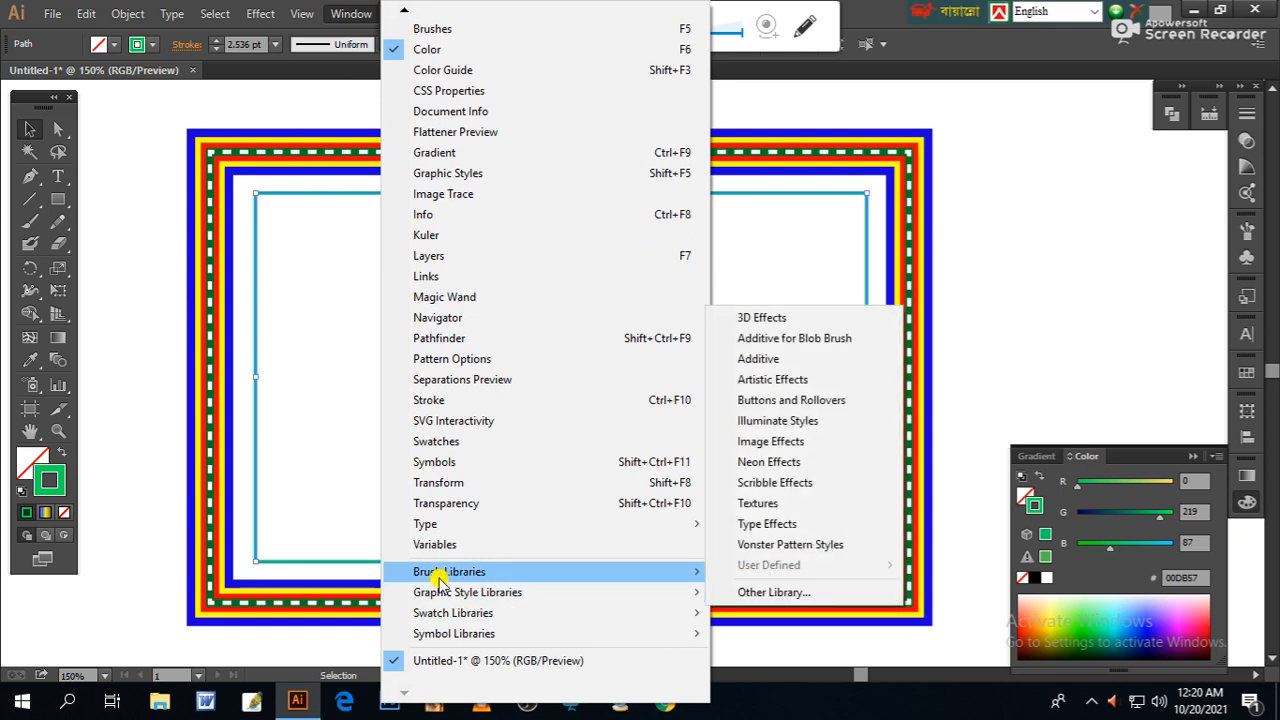
{"action": "mouse_move", "coordinate": [440, 578]}
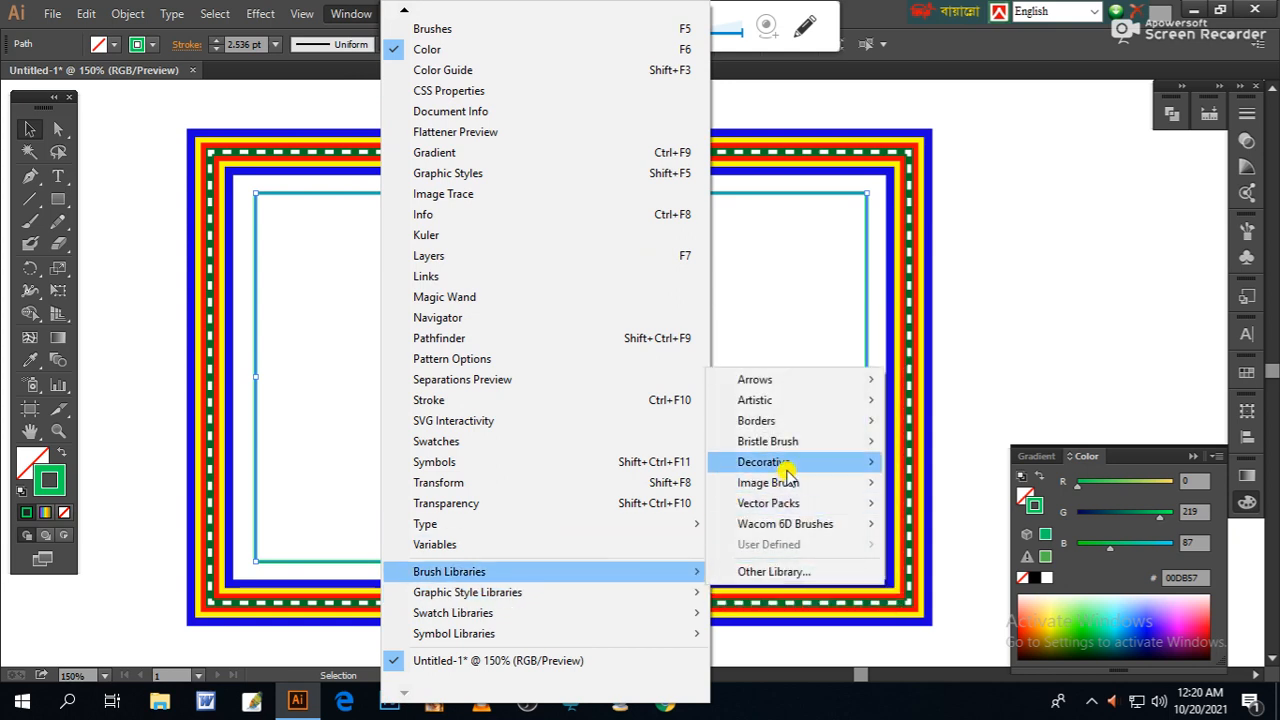
{"action": "mouse_move", "coordinate": [780, 443]}
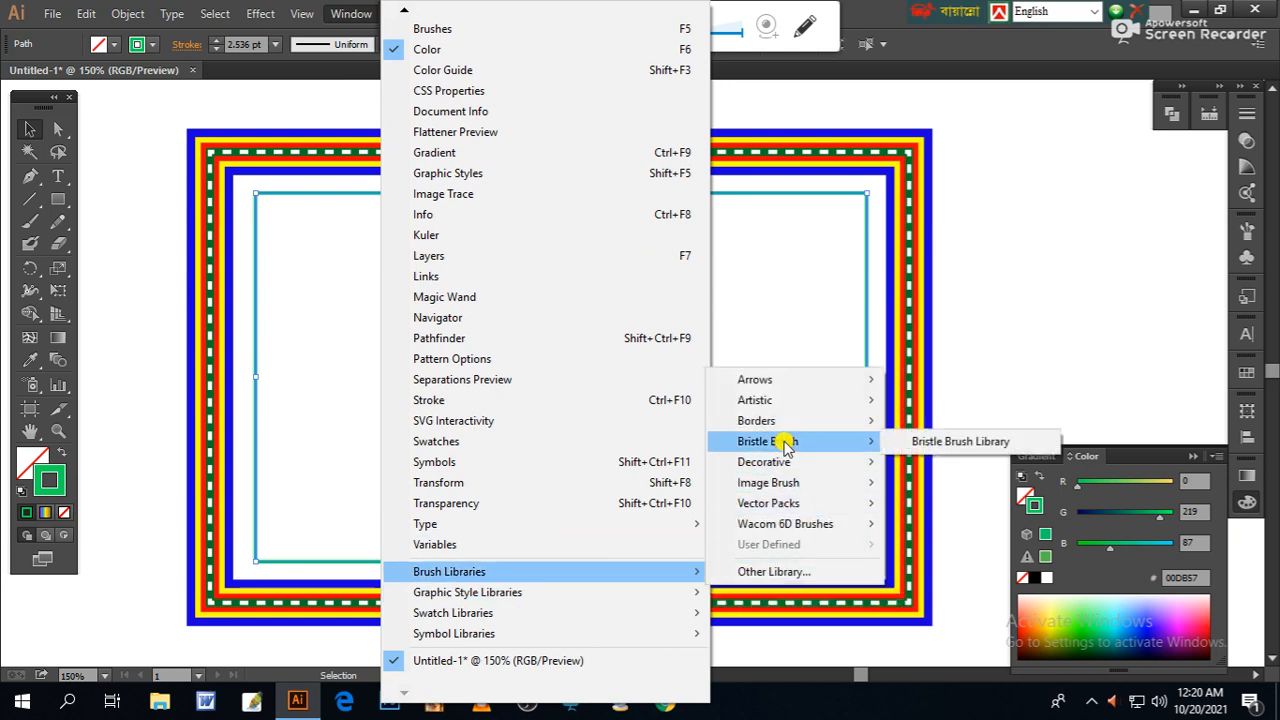
{"action": "left_click", "coordinate": [924, 446]}
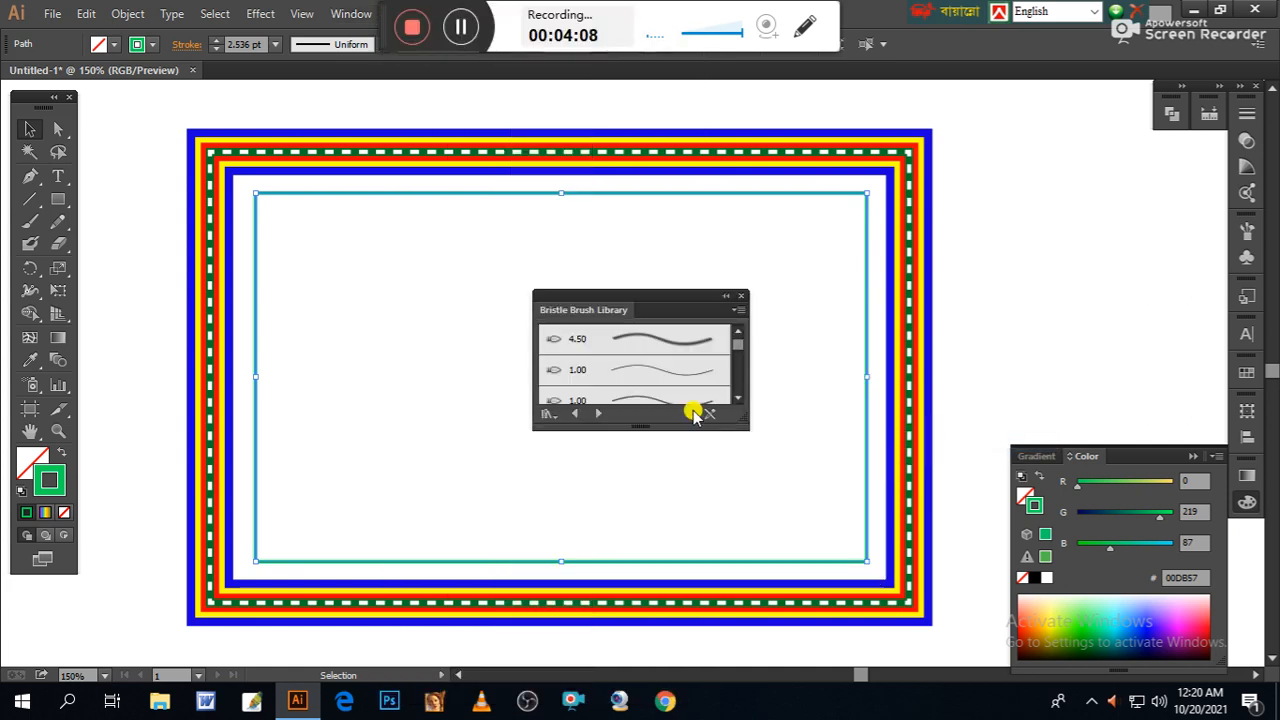
{"action": "mouse_move", "coordinate": [734, 423]}
{"action": "left_mouse_down"}
{"action": "mouse_move", "coordinate": [754, 451]}
{"action": "mouse_move", "coordinate": [766, 523]}
{"action": "mouse_move", "coordinate": [786, 543]}
{"action": "left_mouse_up"}
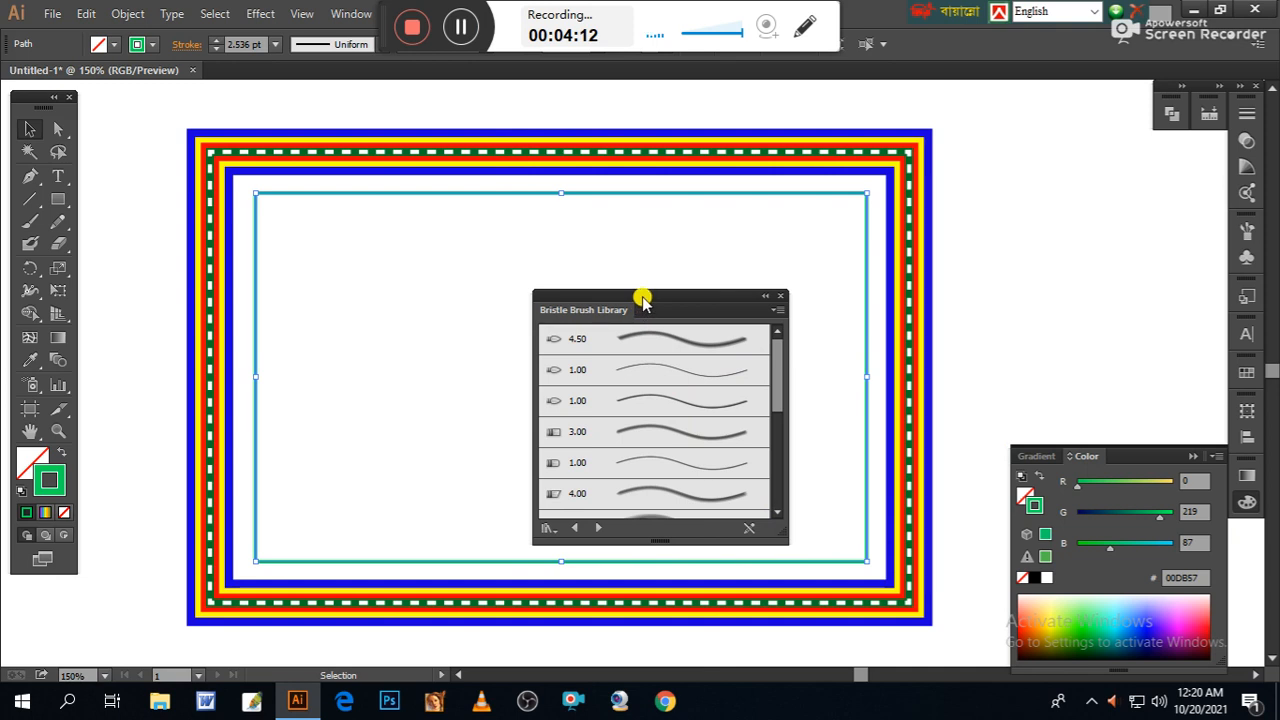
{"action": "left_click", "coordinate": [760, 298]}
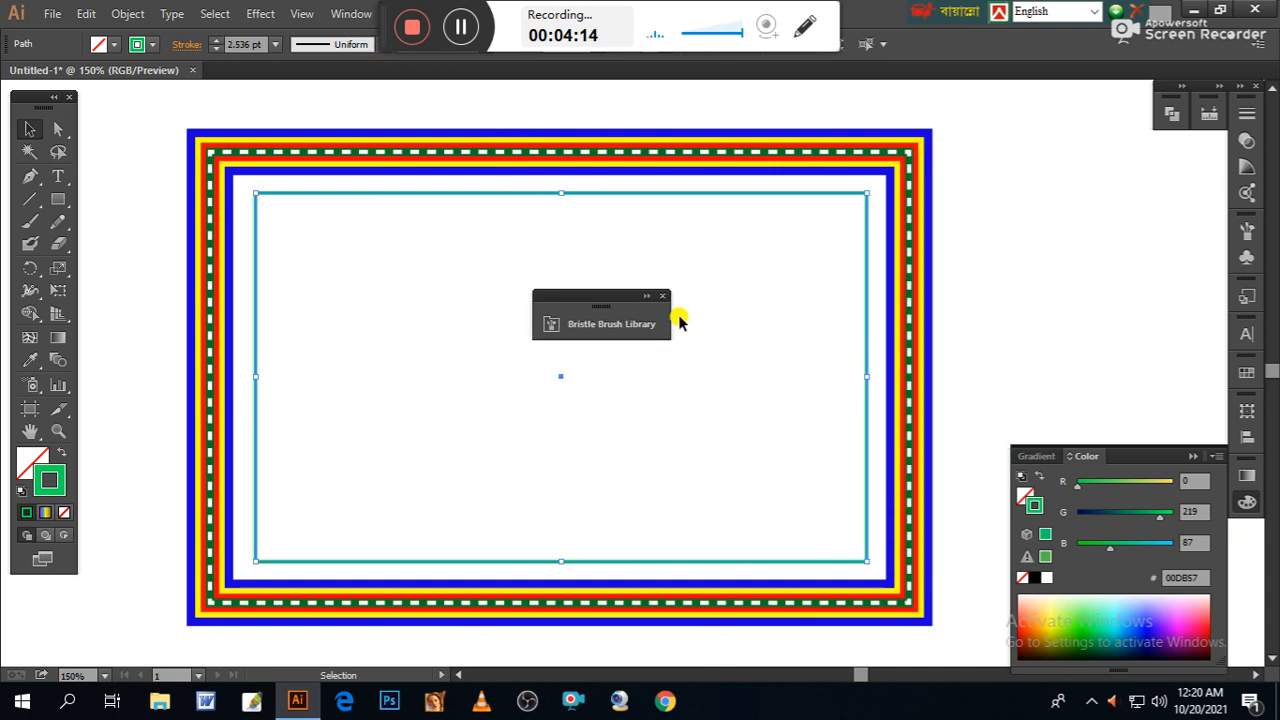
Step: Open the Borders_Geometric brush library and enlarge it to look through its patterns
{"action": "left_click", "coordinate": [350, 14]}
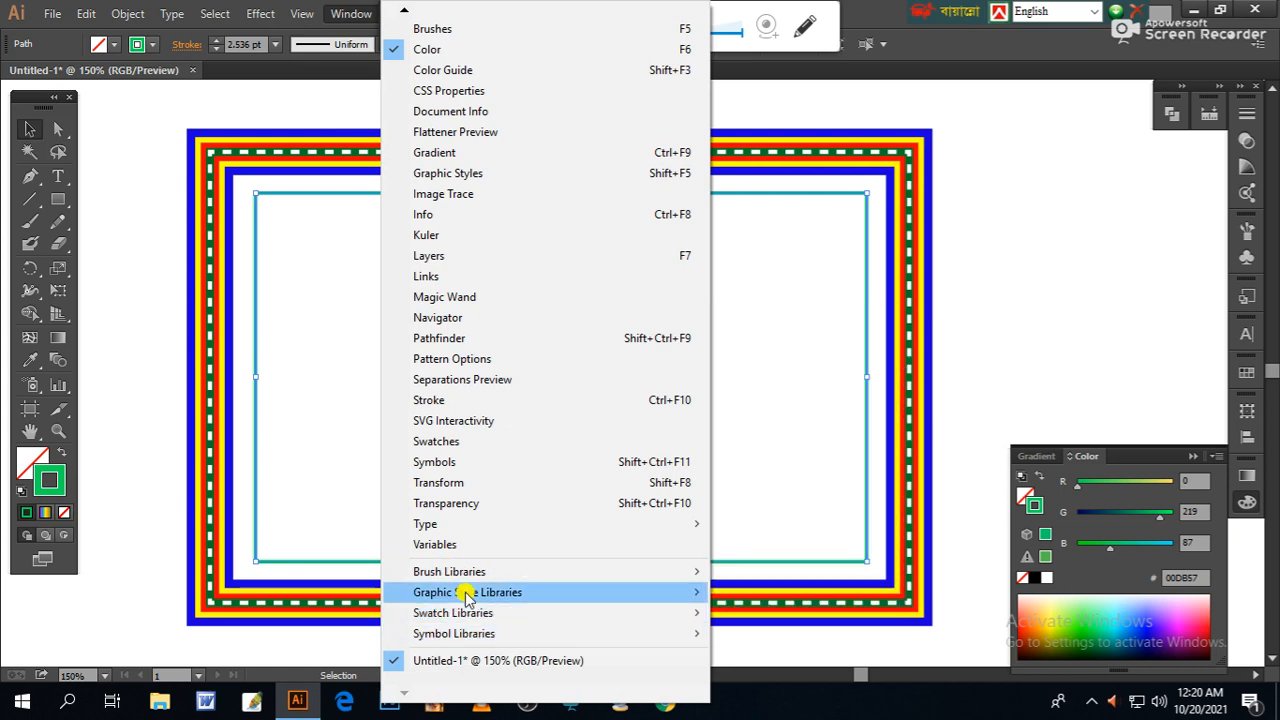
{"action": "mouse_move", "coordinate": [466, 571]}
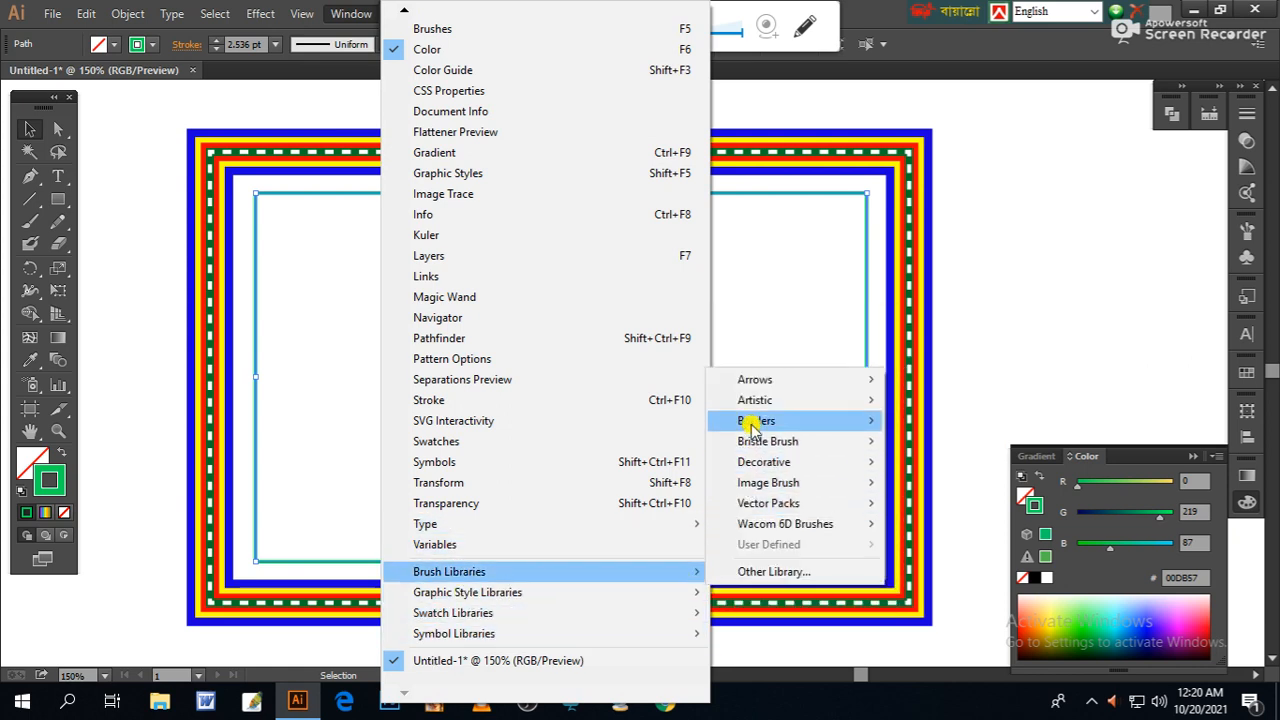
{"action": "mouse_move", "coordinate": [754, 424]}
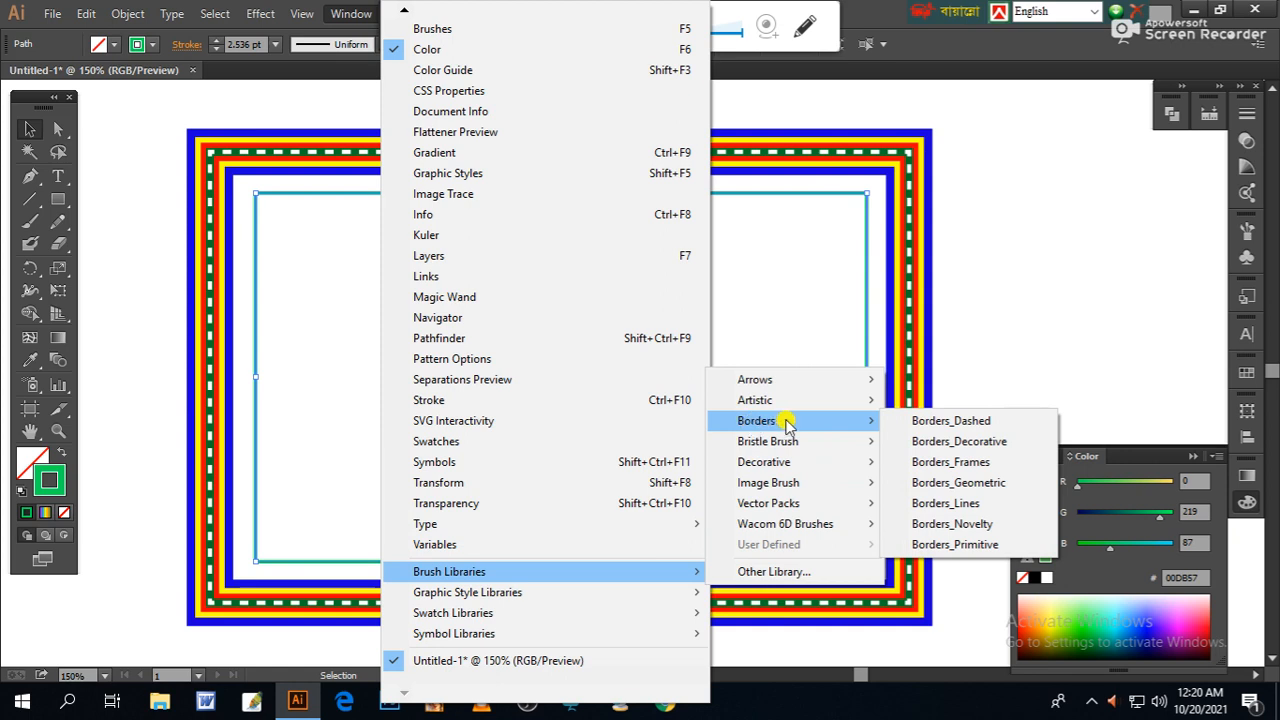
{"action": "left_click", "coordinate": [940, 485]}
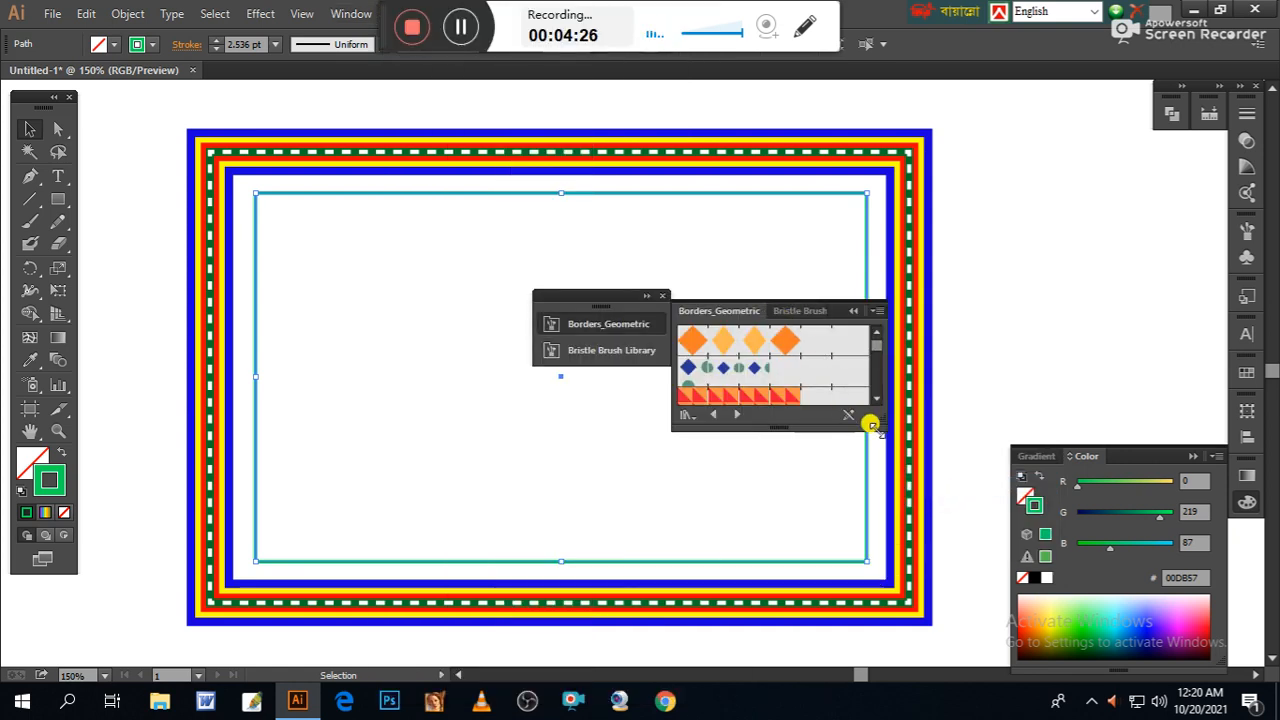
{"action": "left_click_drag", "start_coordinate": [866, 417], "coordinate": [914, 576]}
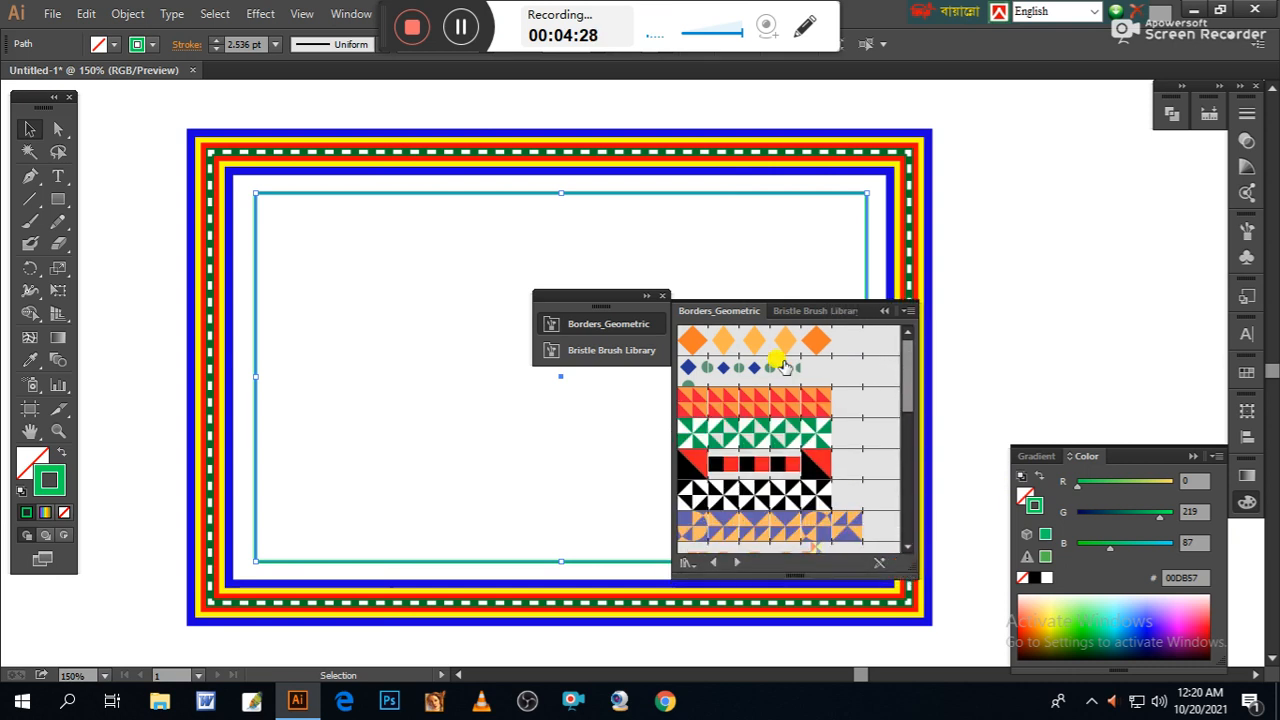
{"action": "mouse_move", "coordinate": [909, 366]}
{"action": "left_mouse_down"}
{"action": "mouse_move", "coordinate": [908, 531]}
{"action": "mouse_move", "coordinate": [908, 366]}
{"action": "left_mouse_up"}
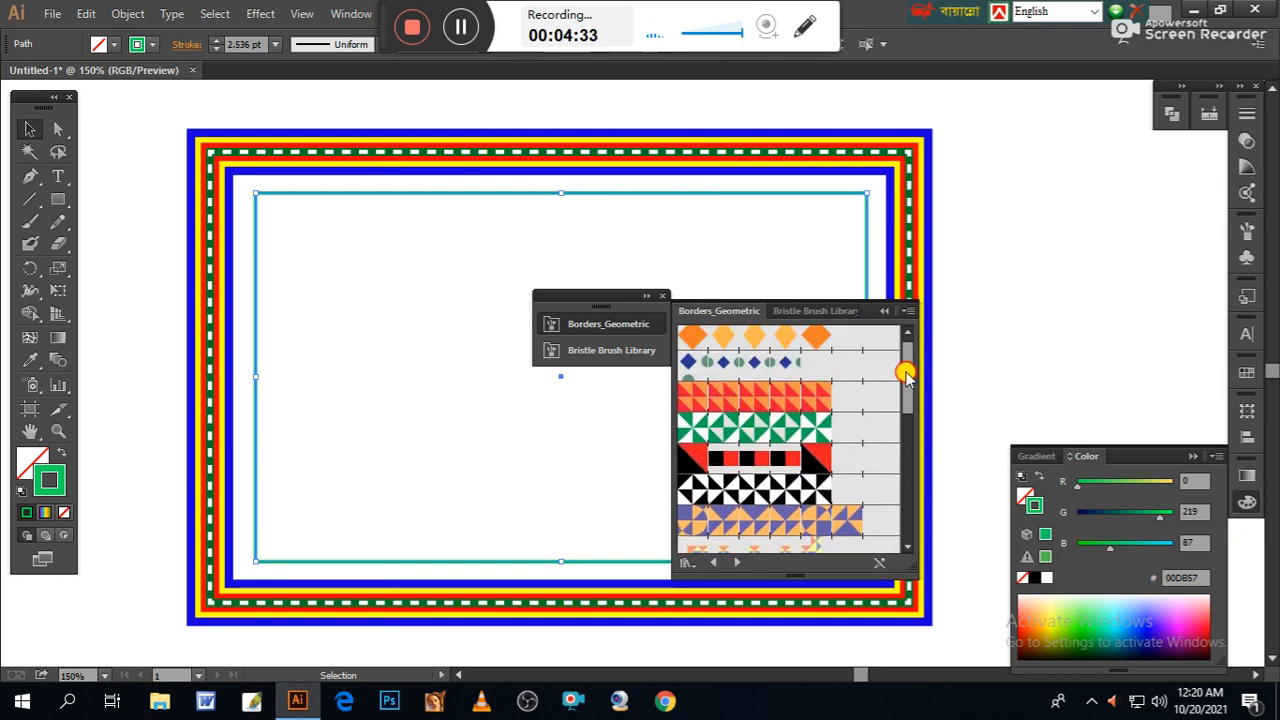
Step: Open the Borders_Frames brush library and look through its frame patterns
{"action": "left_click", "coordinate": [345, 13]}
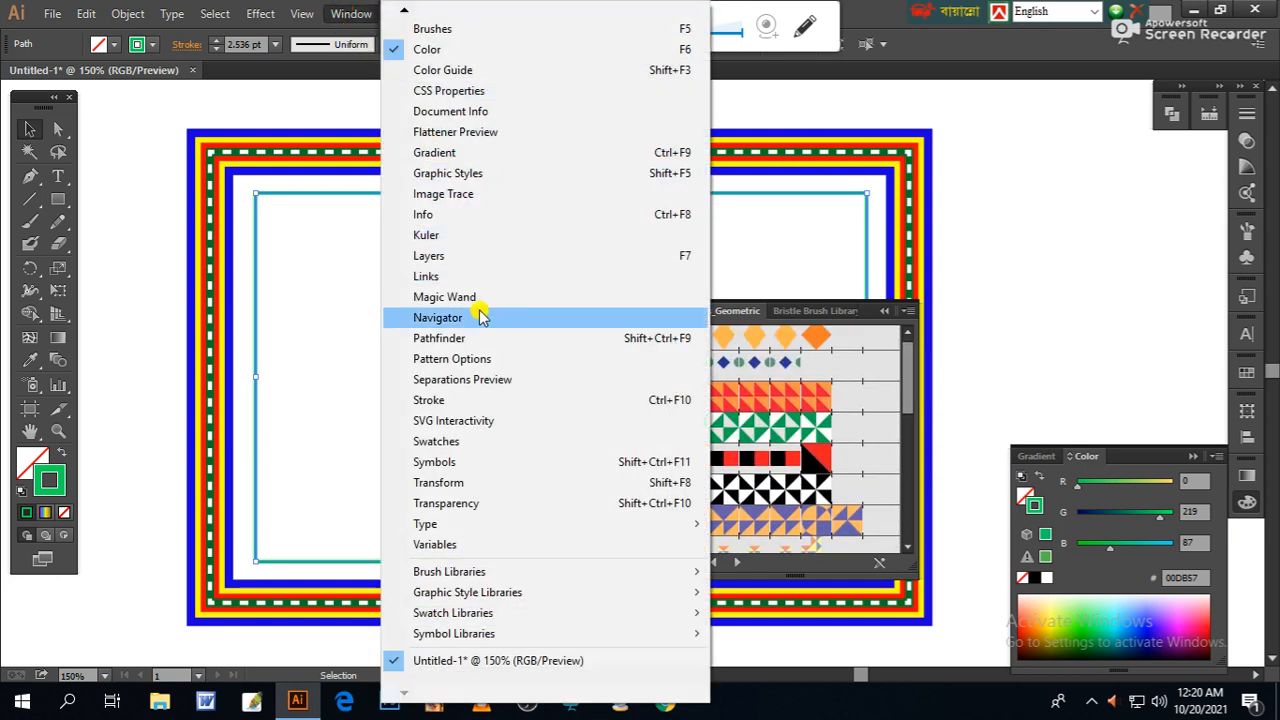
{"action": "mouse_move", "coordinate": [466, 574]}
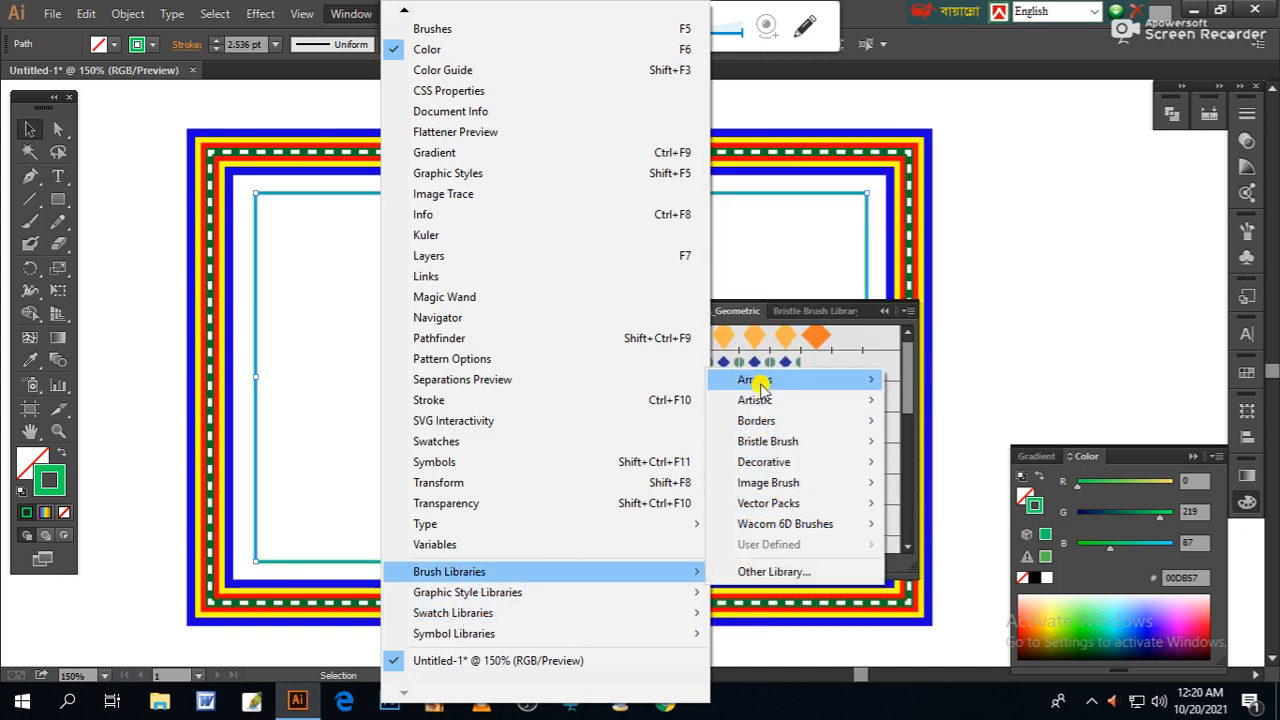
{"action": "mouse_move", "coordinate": [760, 384]}
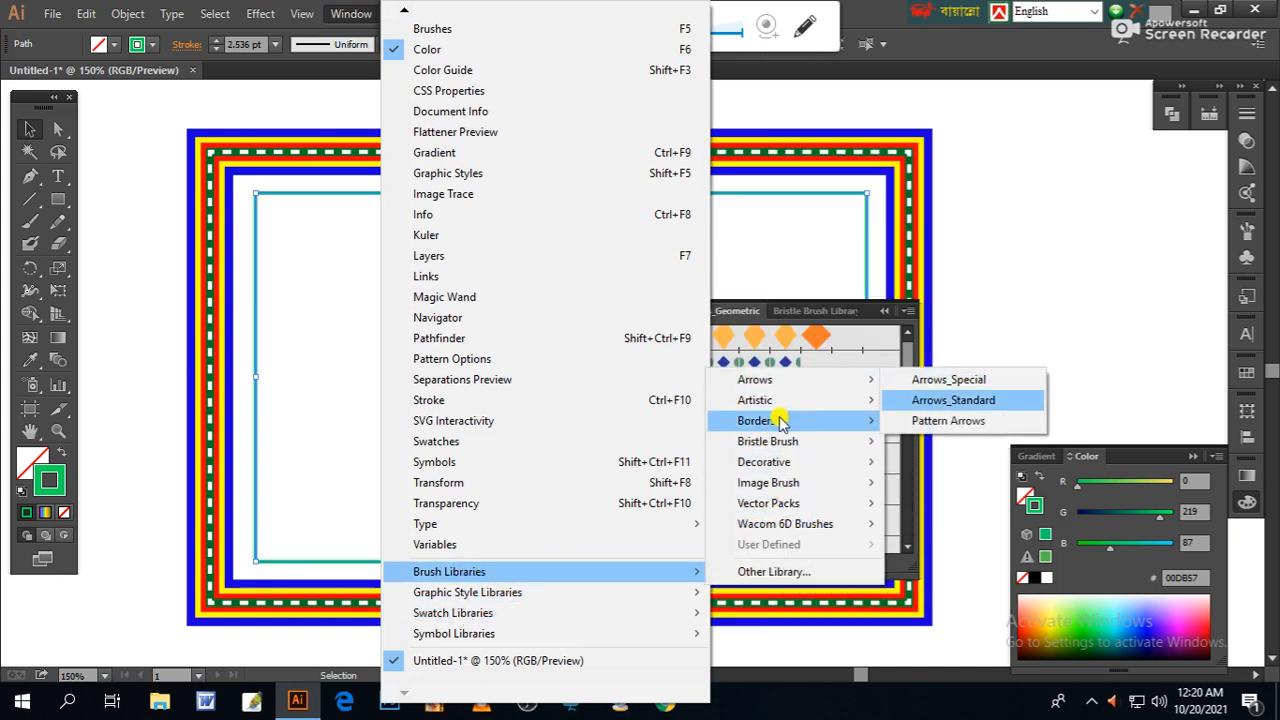
{"action": "mouse_move", "coordinate": [770, 450]}
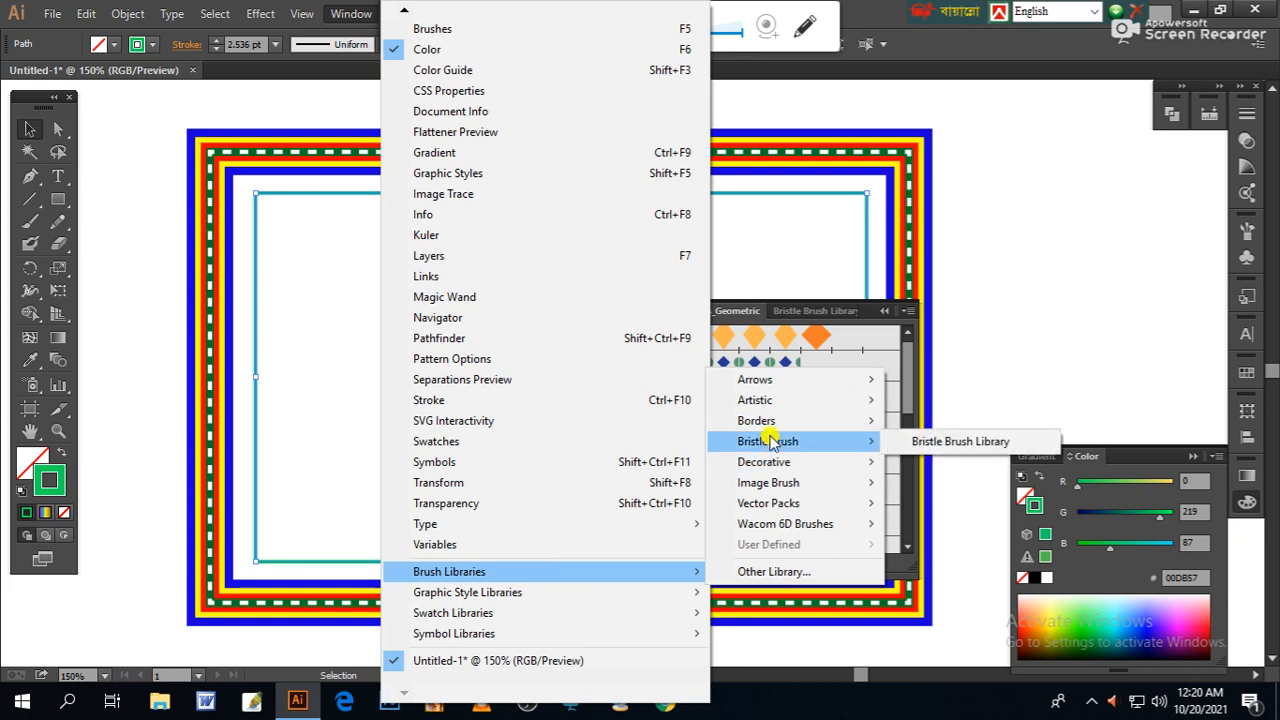
{"action": "mouse_move", "coordinate": [771, 423]}
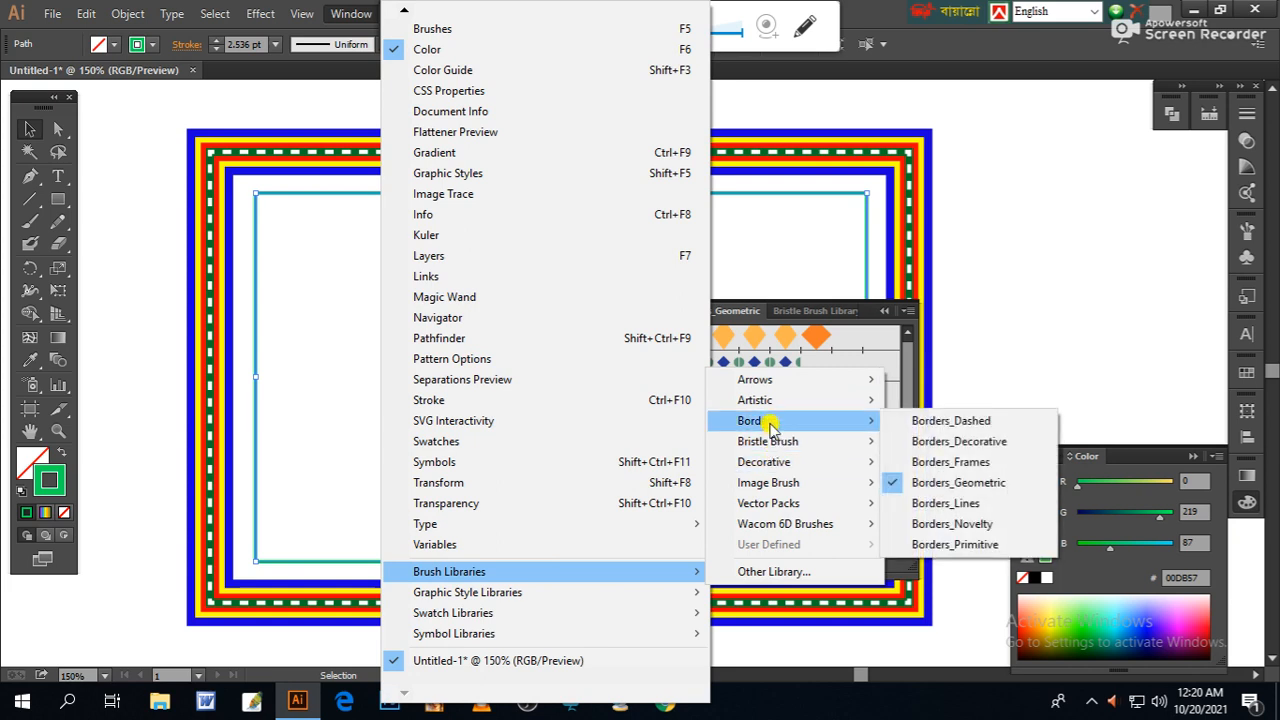
{"action": "left_click", "coordinate": [940, 466]}
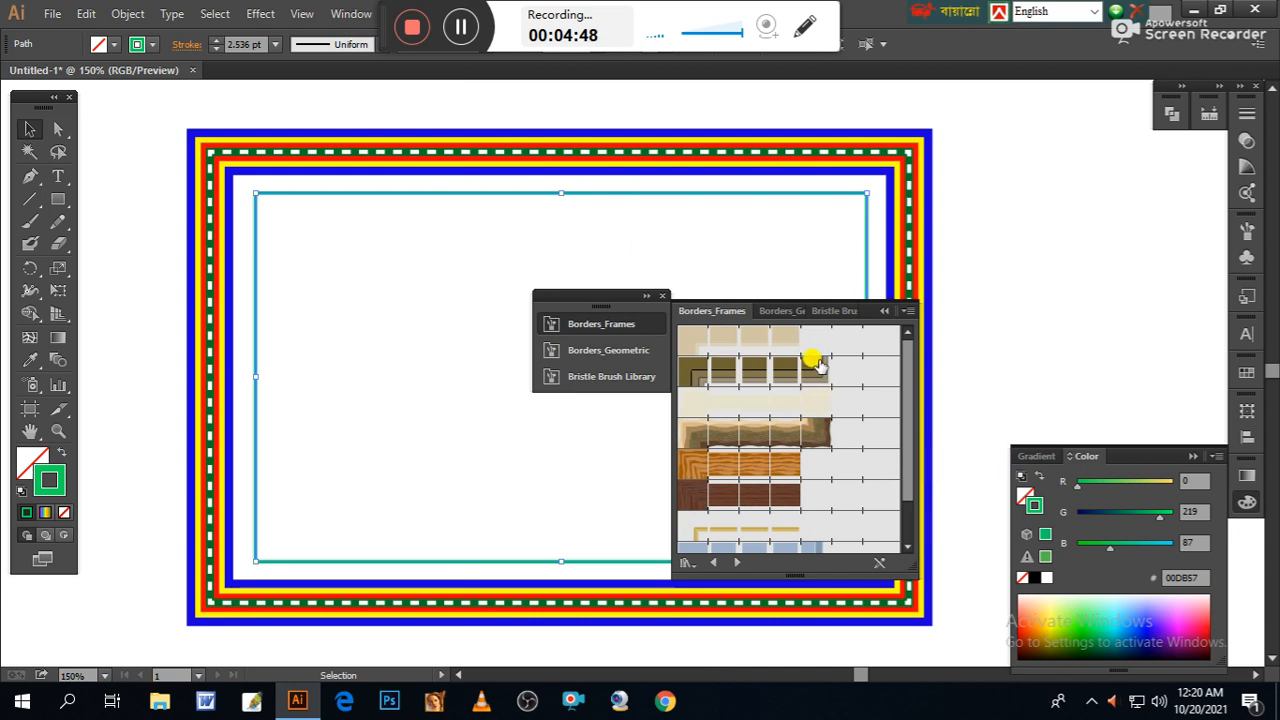
{"action": "left_click_drag", "start_coordinate": [912, 410], "coordinate": [903, 449]}
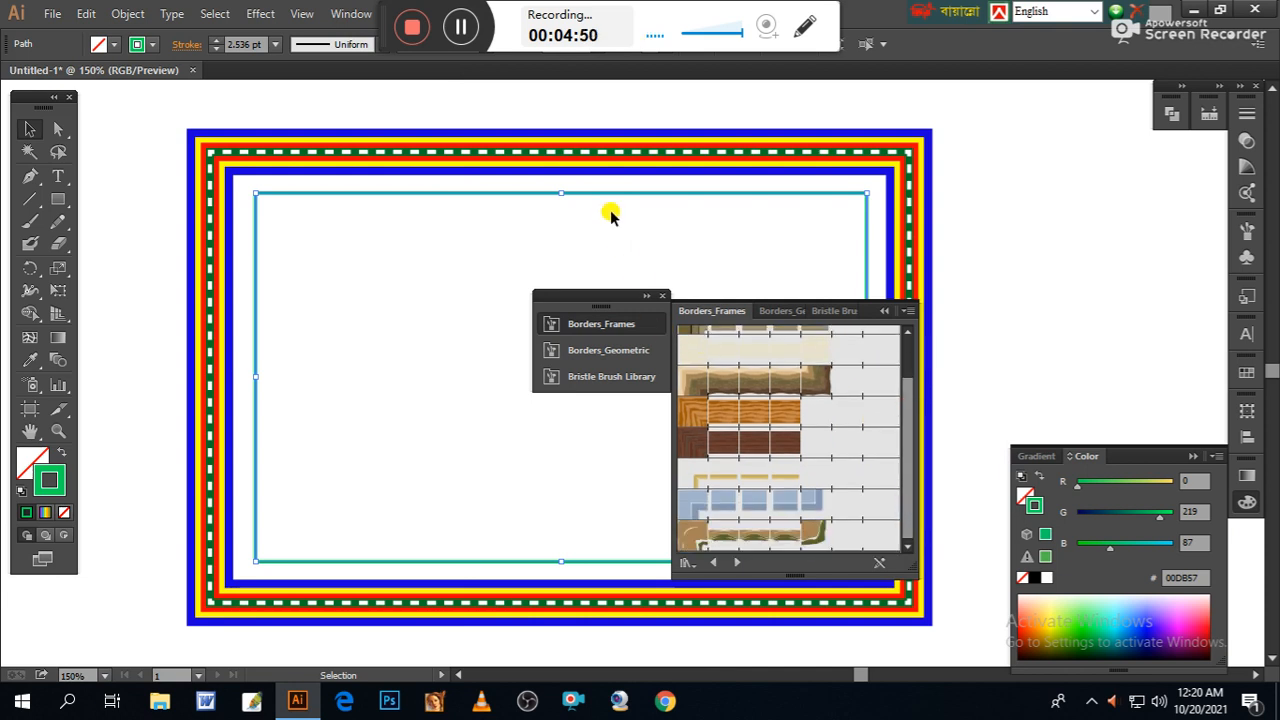
Step: Open the Borders_Primitive brush library and look through its patterns
{"action": "left_click", "coordinate": [355, 17]}
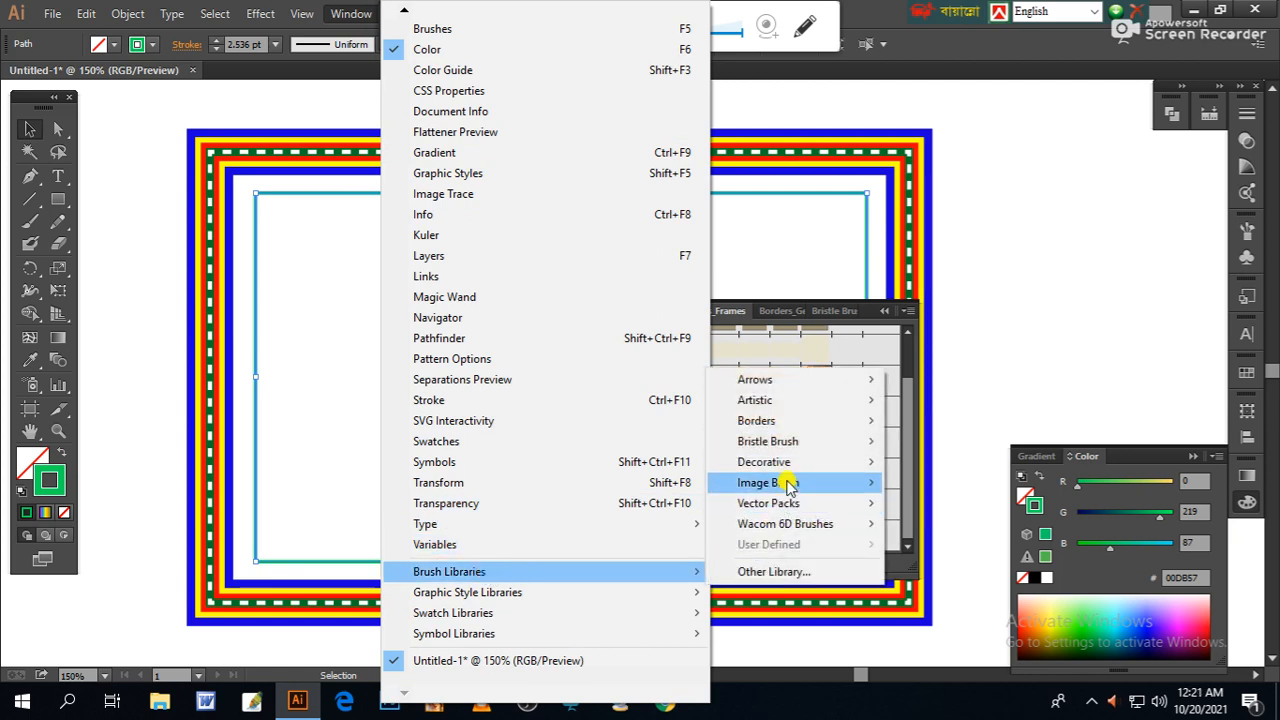
{"action": "mouse_move", "coordinate": [778, 424]}
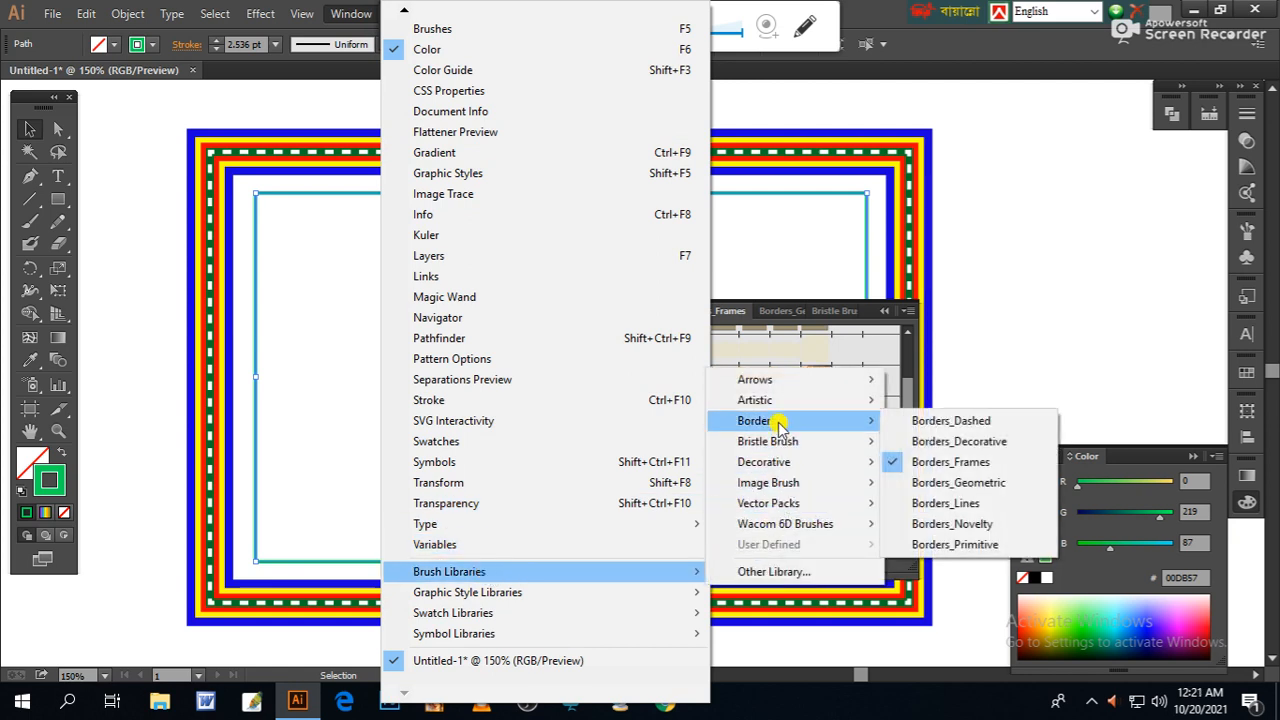
{"action": "left_click", "coordinate": [938, 548]}
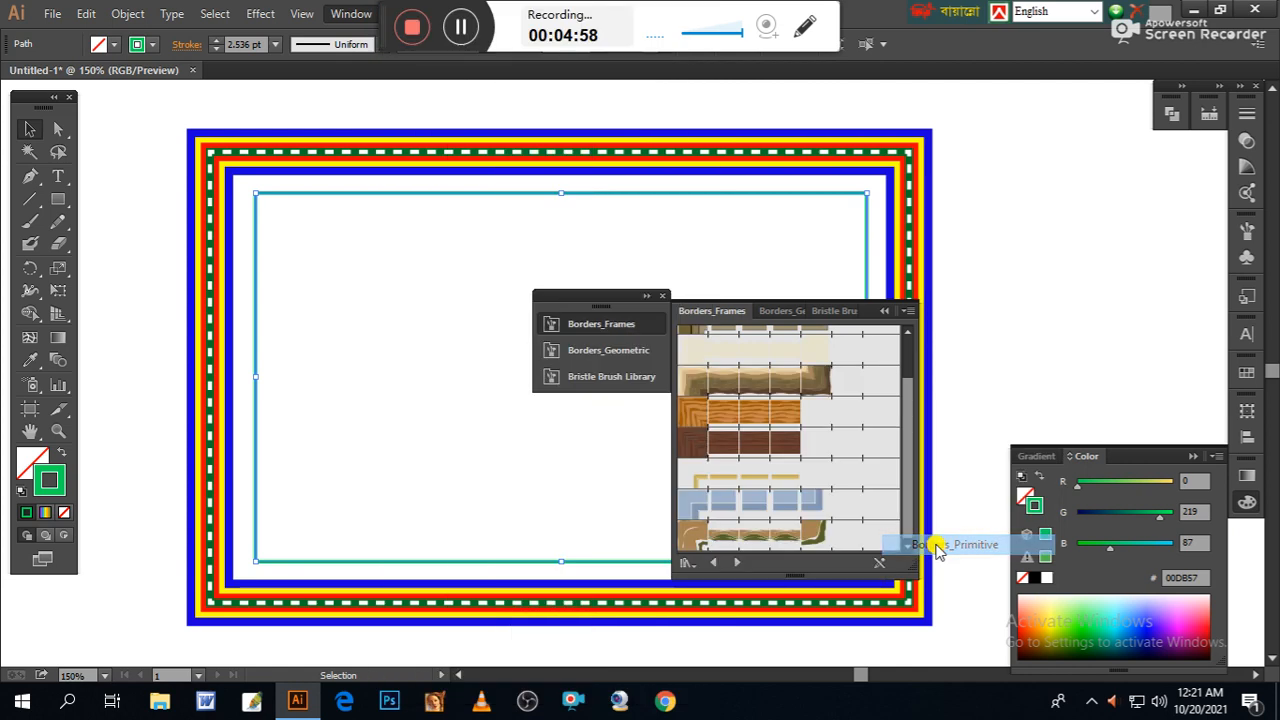
{"action": "mouse_move", "coordinate": [903, 403]}
{"action": "left_mouse_down"}
{"action": "mouse_move", "coordinate": [906, 527]}
{"action": "mouse_move", "coordinate": [897, 380]}
{"action": "left_mouse_up"}
Step: Try several primitive border brushes on the inner rectangle, including Aztec, and settle on the orange, double-banded geometric pattern
{"action": "left_click", "coordinate": [751, 340]}
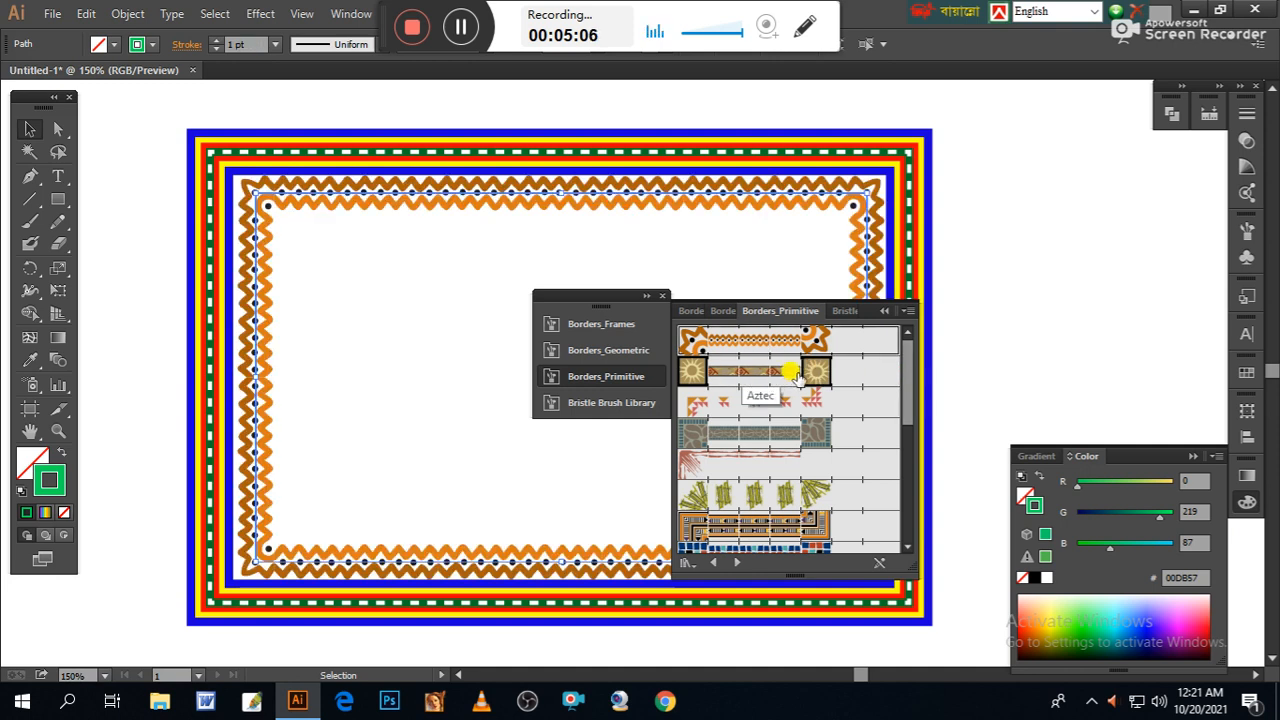
{"action": "left_click", "coordinate": [811, 401]}
{"action": "left_click", "coordinate": [760, 492]}
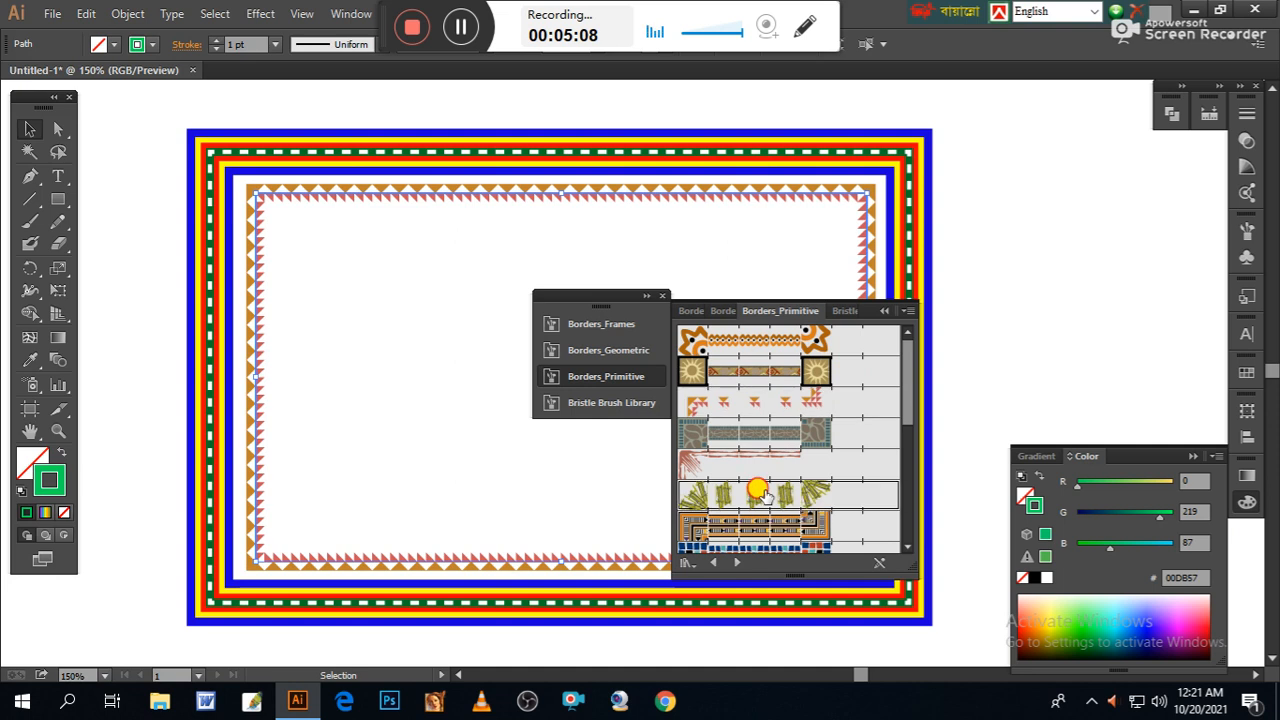
{"action": "left_click", "coordinate": [791, 371]}
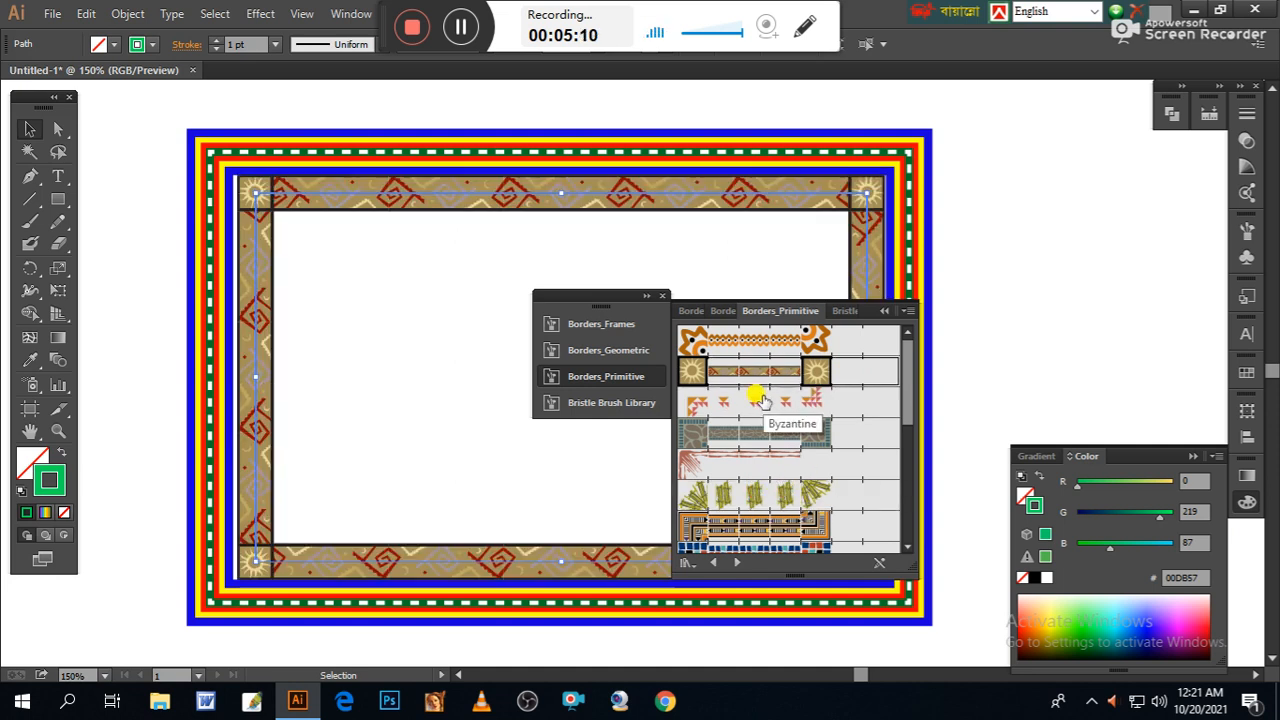
{"action": "left_click", "coordinate": [795, 533]}
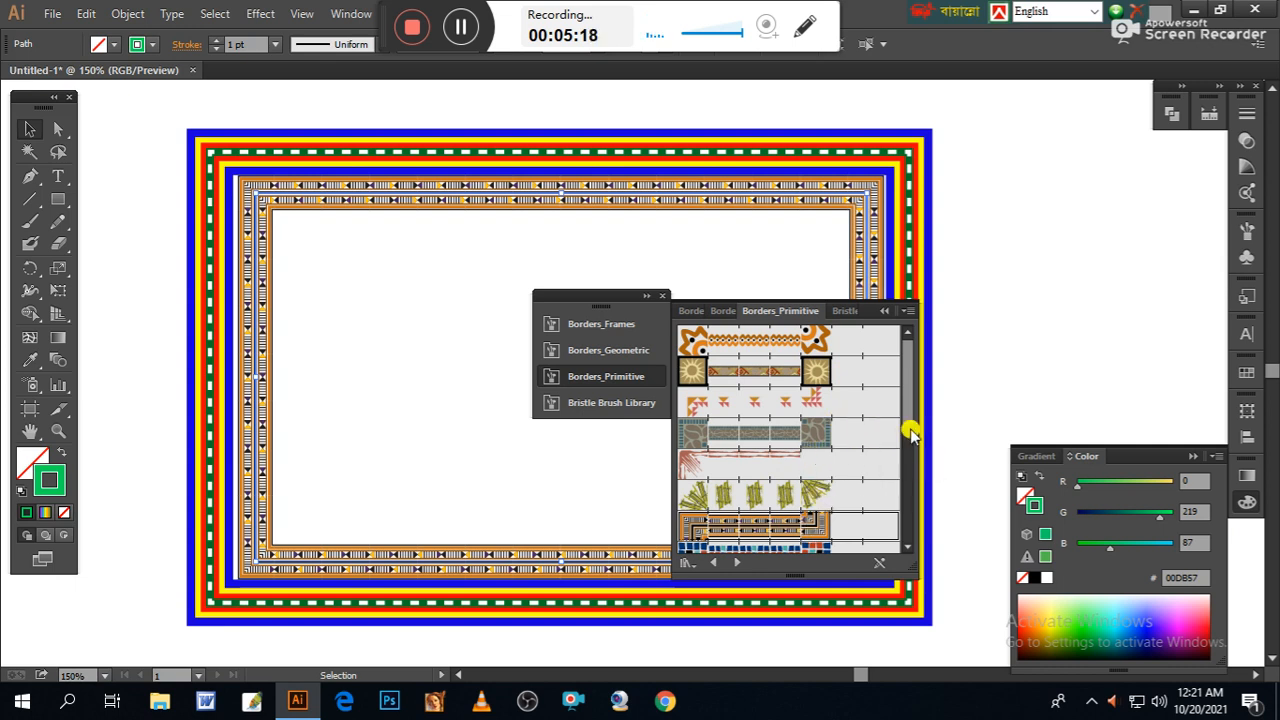
Step: Open the Borders_Lines brush library and look through its patterns and the Bristle Brush Library
{"action": "left_click", "coordinate": [351, 14]}
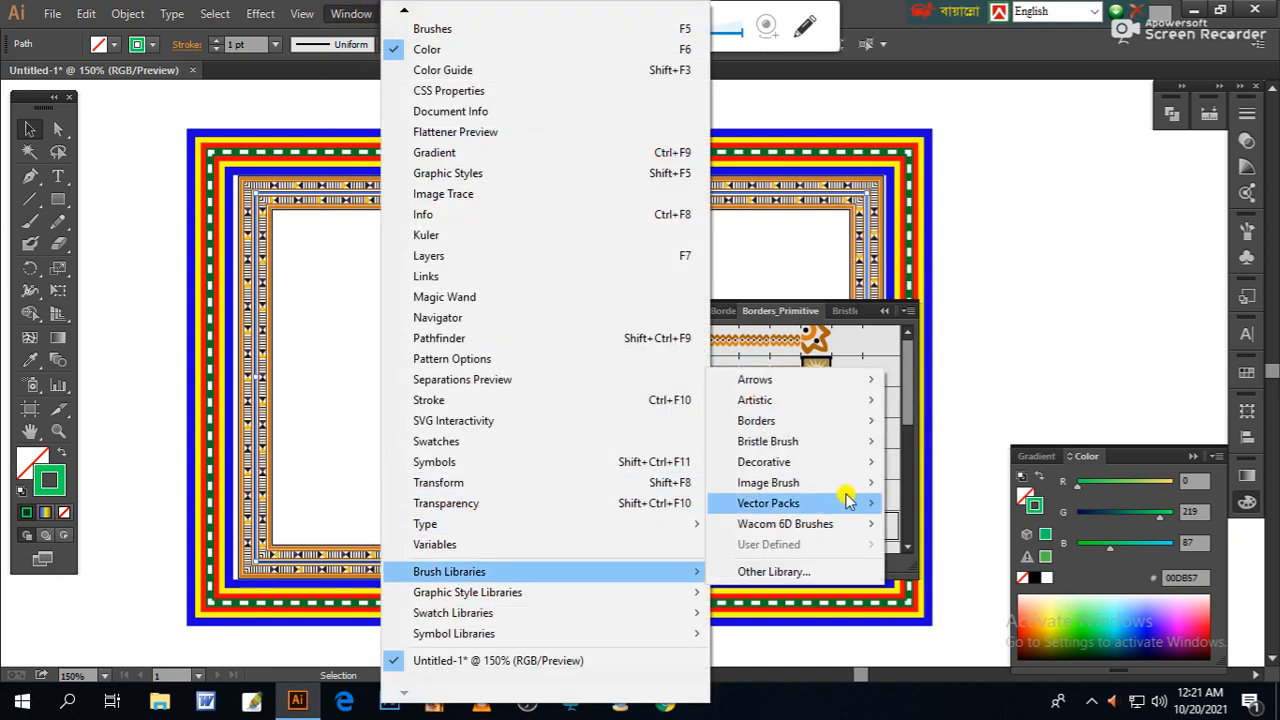
{"action": "mouse_move", "coordinate": [781, 462]}
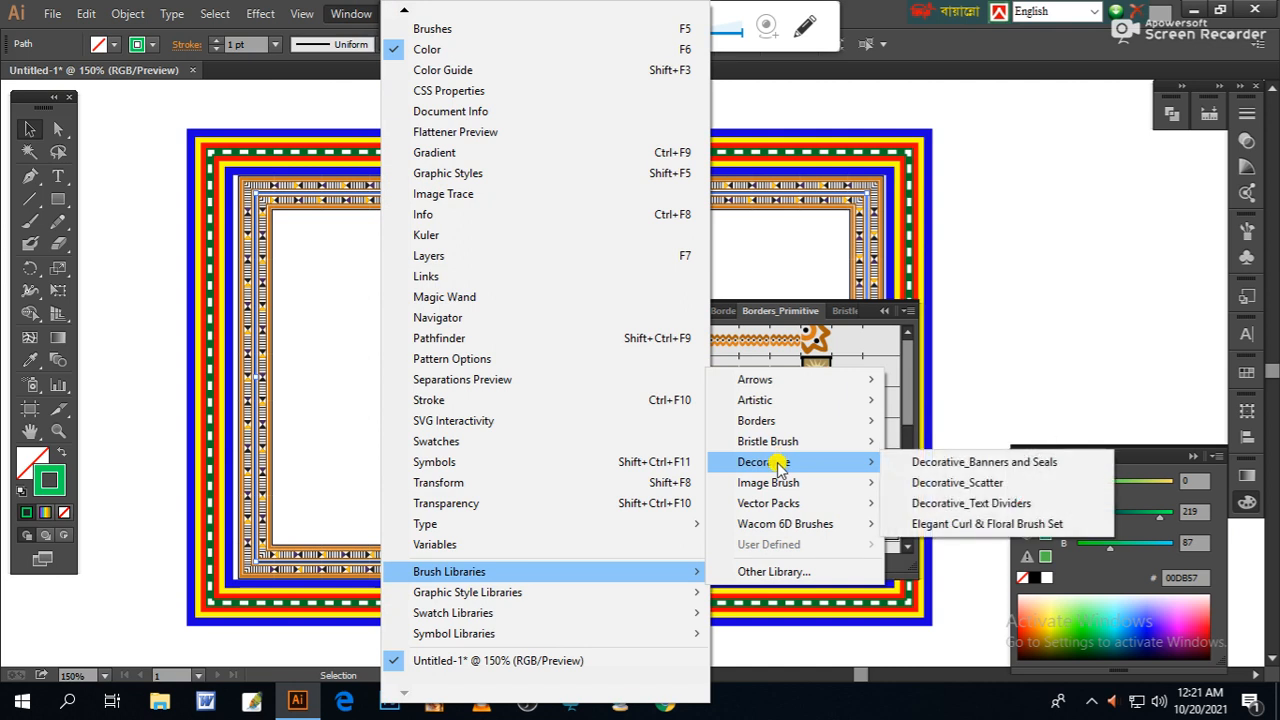
{"action": "mouse_move", "coordinate": [777, 421]}
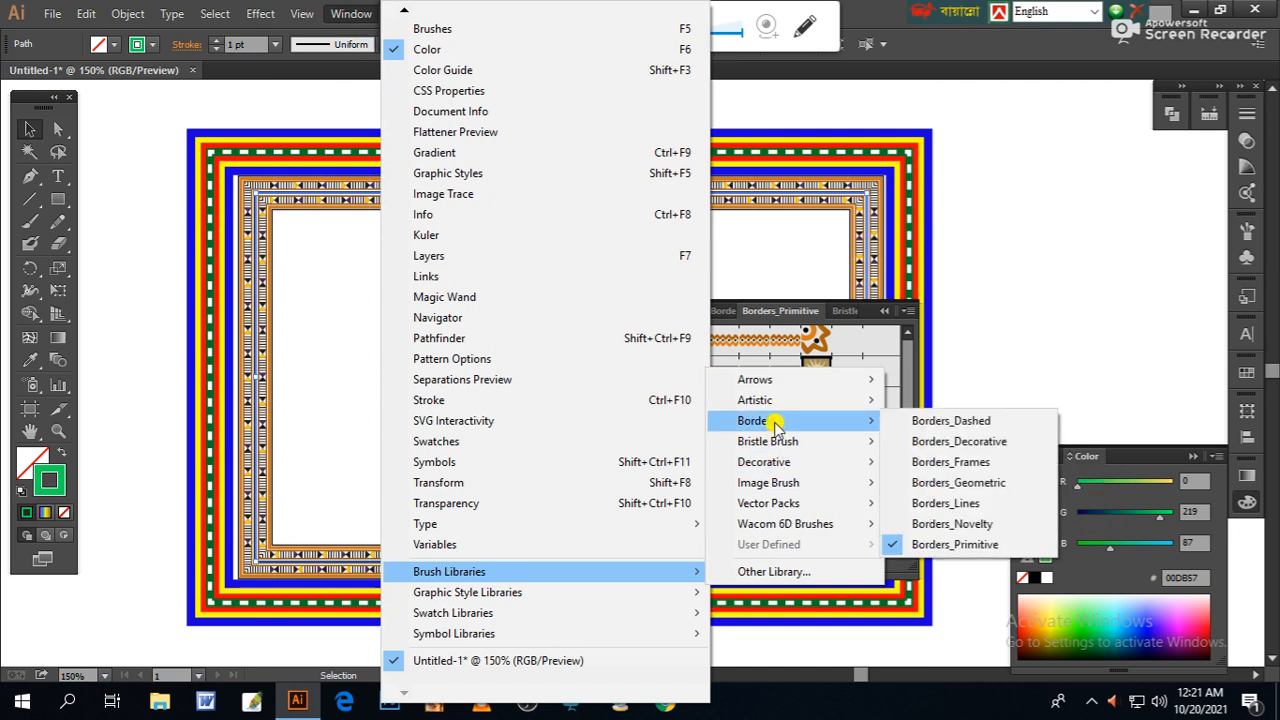
{"action": "left_click", "coordinate": [931, 508]}
{"action": "mouse_move", "coordinate": [904, 409]}
{"action": "left_mouse_down"}
{"action": "mouse_move", "coordinate": [906, 523]}
{"action": "mouse_move", "coordinate": [909, 366]}
{"action": "left_mouse_up"}
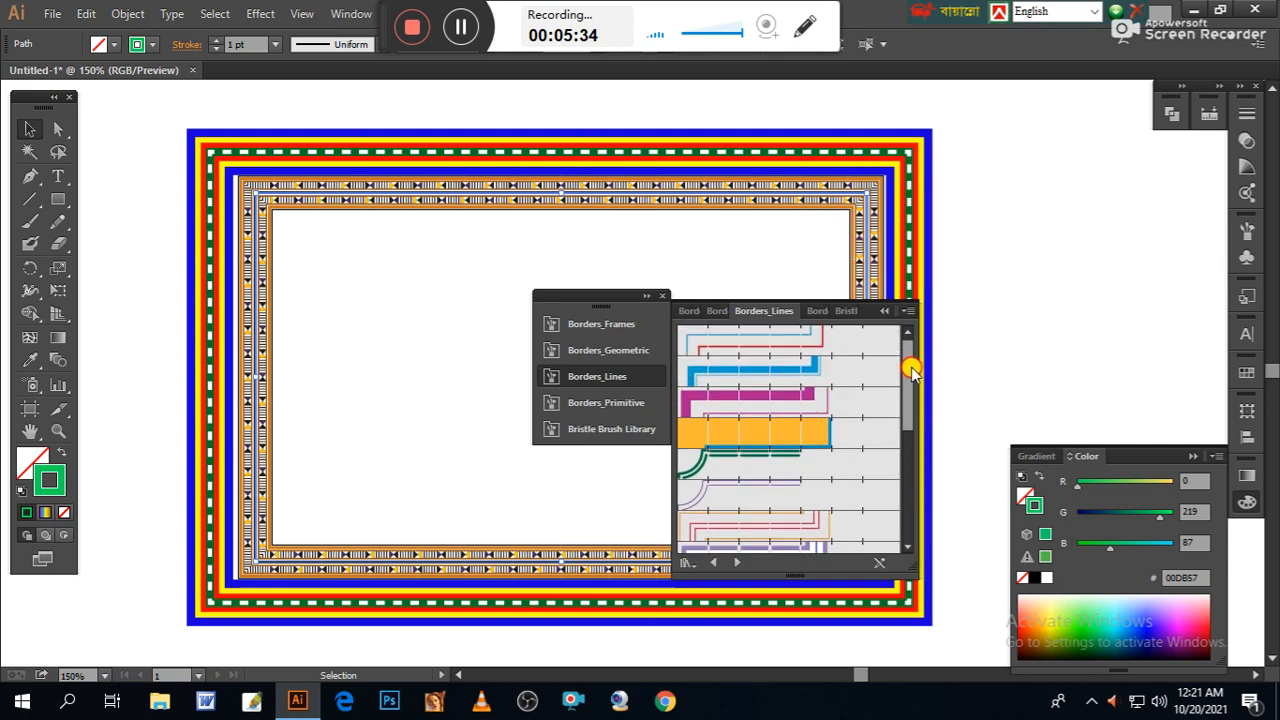
{"action": "left_click", "coordinate": [818, 311]}
{"action": "left_click", "coordinate": [845, 311]}
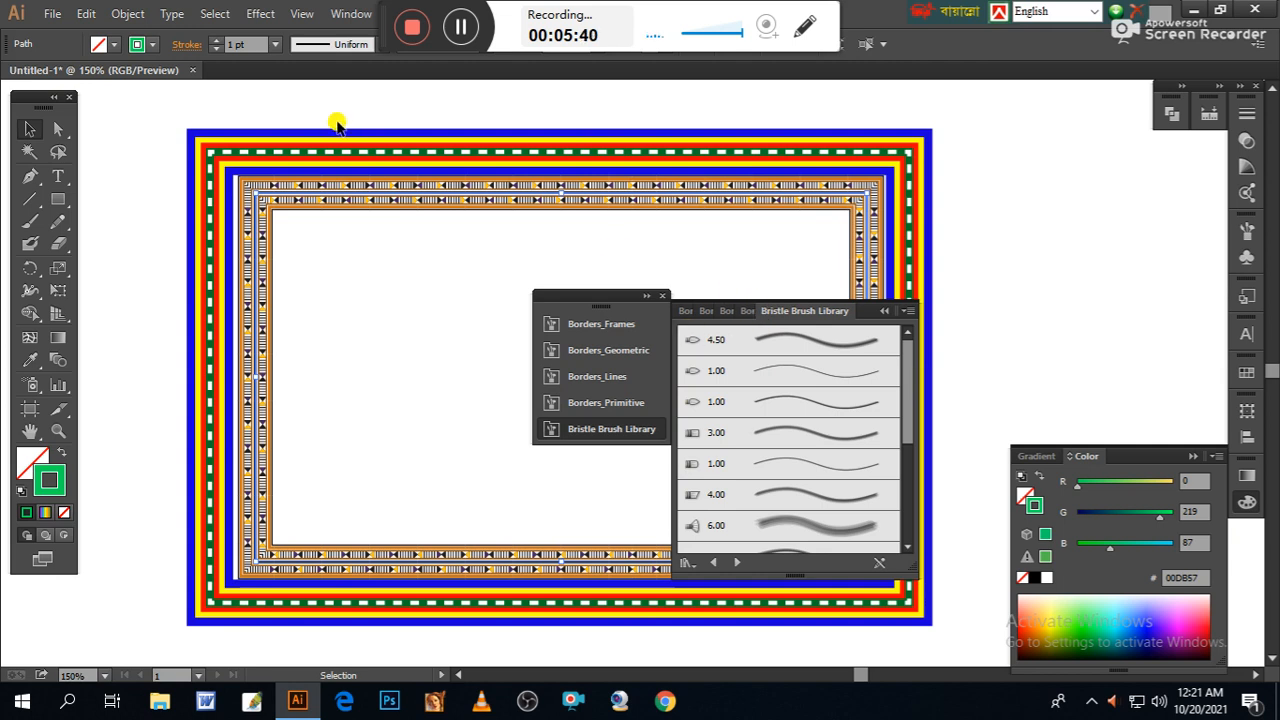
Step: Bring up the Borders_Frames brush library again and look through its frame patterns
{"action": "left_click", "coordinate": [350, 14]}
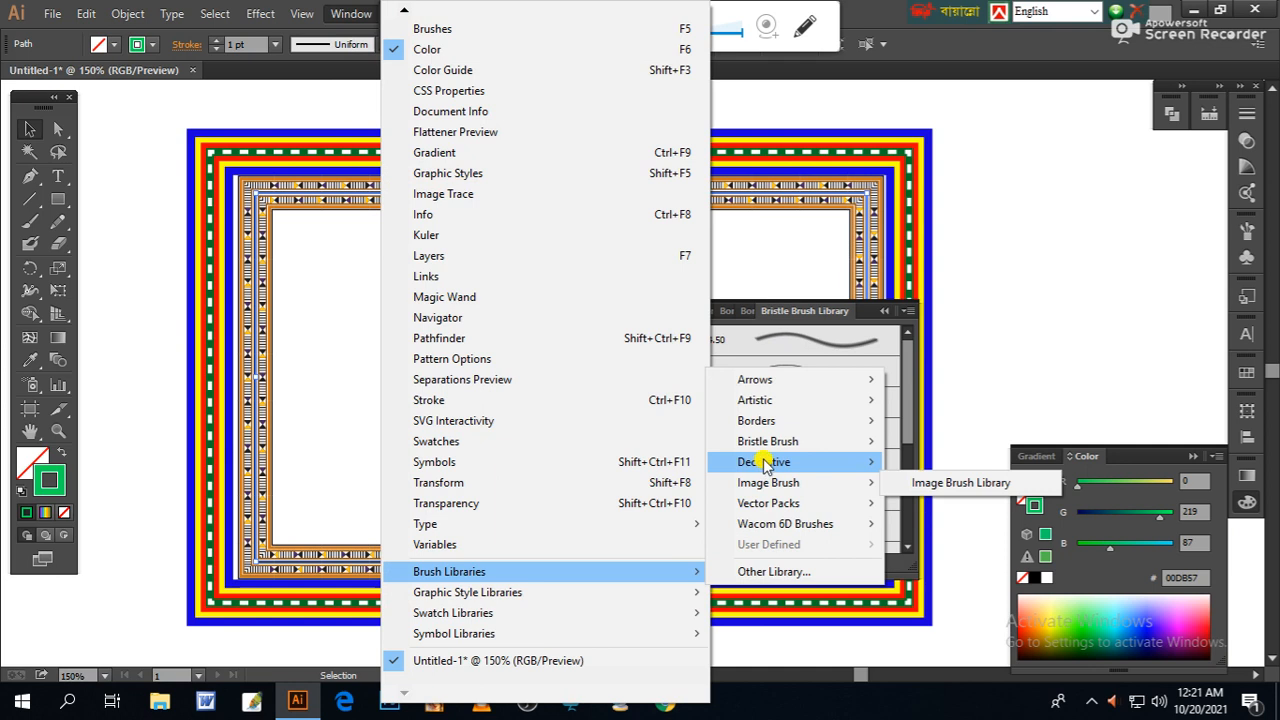
{"action": "mouse_move", "coordinate": [765, 467]}
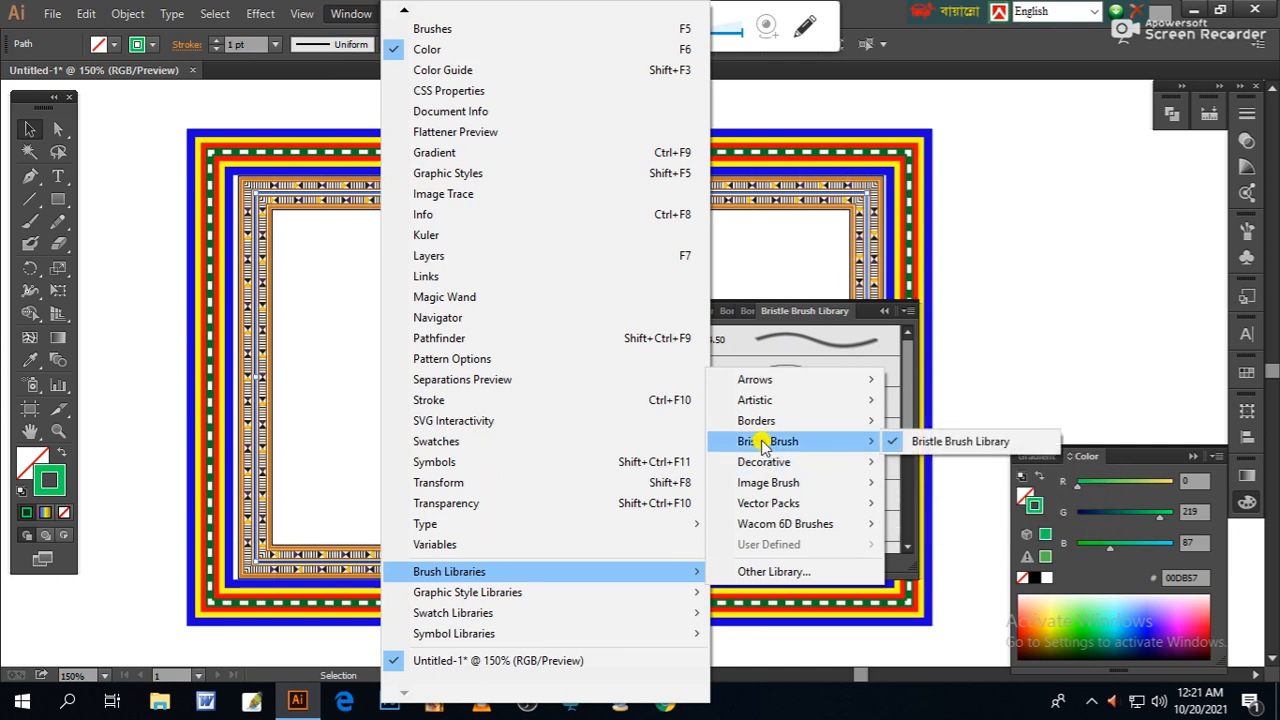
{"action": "mouse_move", "coordinate": [760, 425]}
{"action": "mouse_move", "coordinate": [765, 400]}
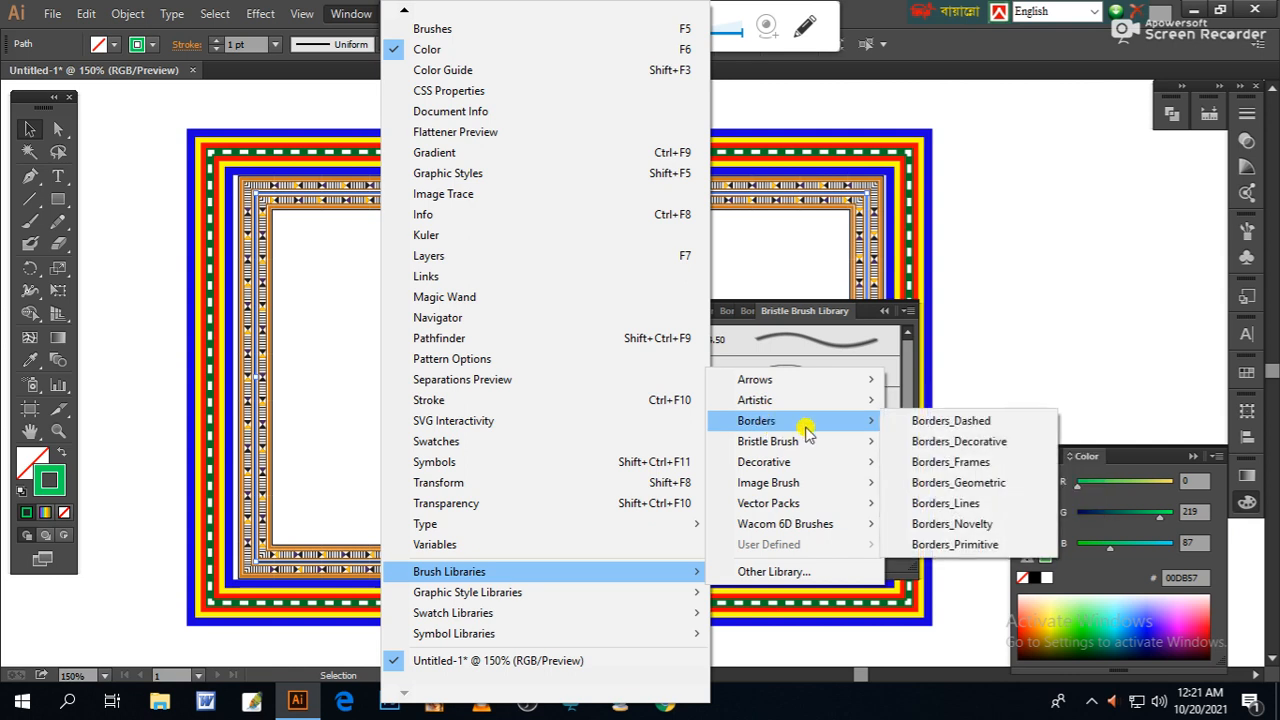
{"action": "left_click", "coordinate": [966, 463]}
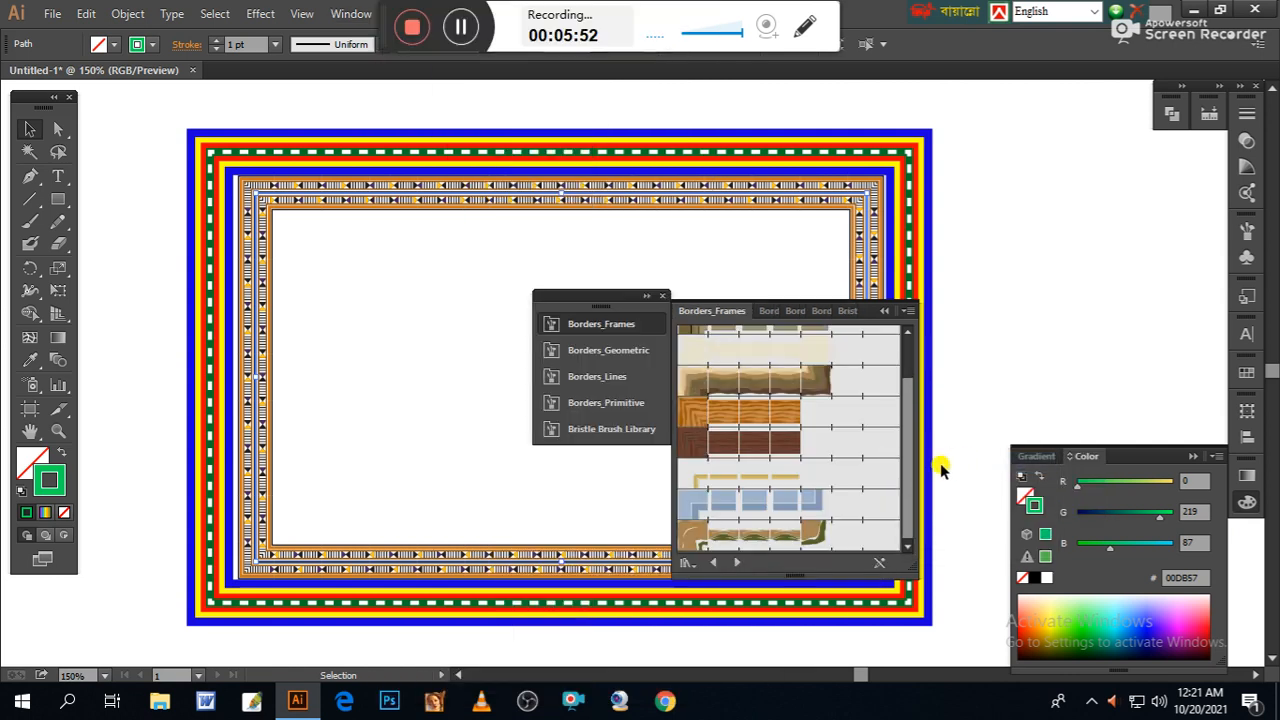
{"action": "scroll", "coordinate": [908, 420], "scroll_direction": "up", "scroll_amount": 2}
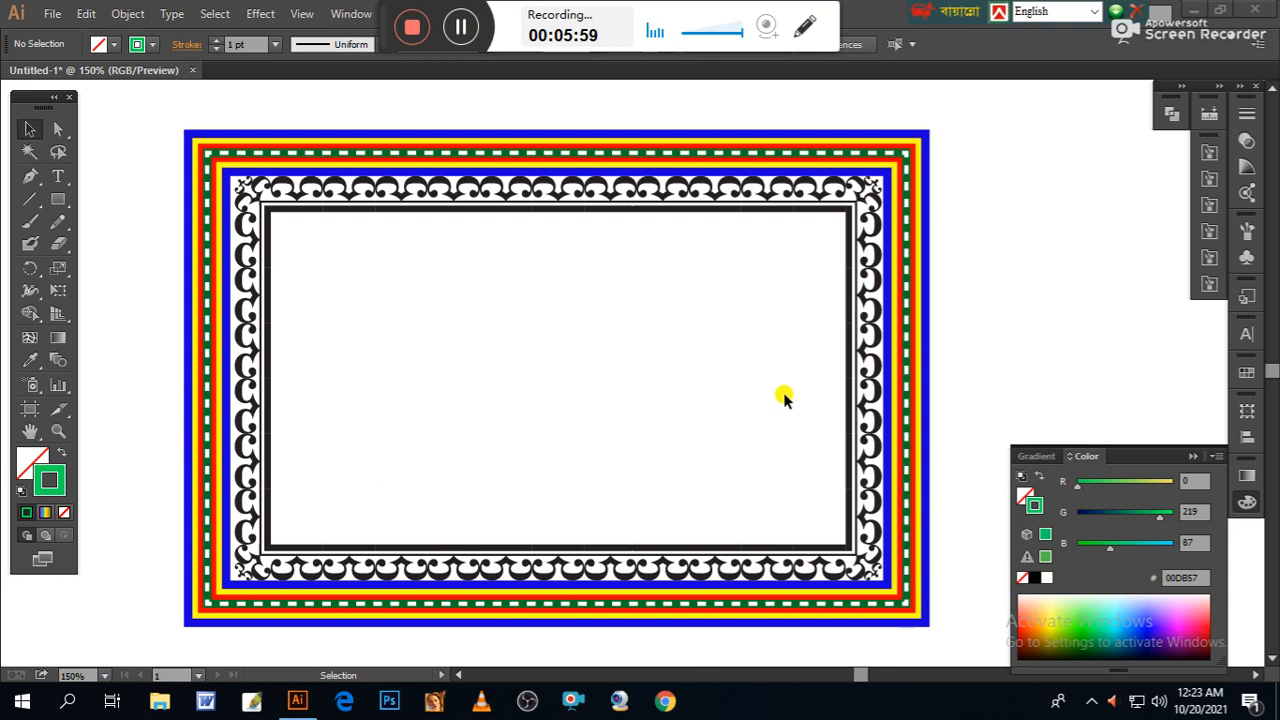
Step: Draw a rectangle just inside the black scroll frame and nudge it slightly to the right
{"action": "left_click_drag", "start_coordinate": [711, 414], "coordinate": [654, 374]}
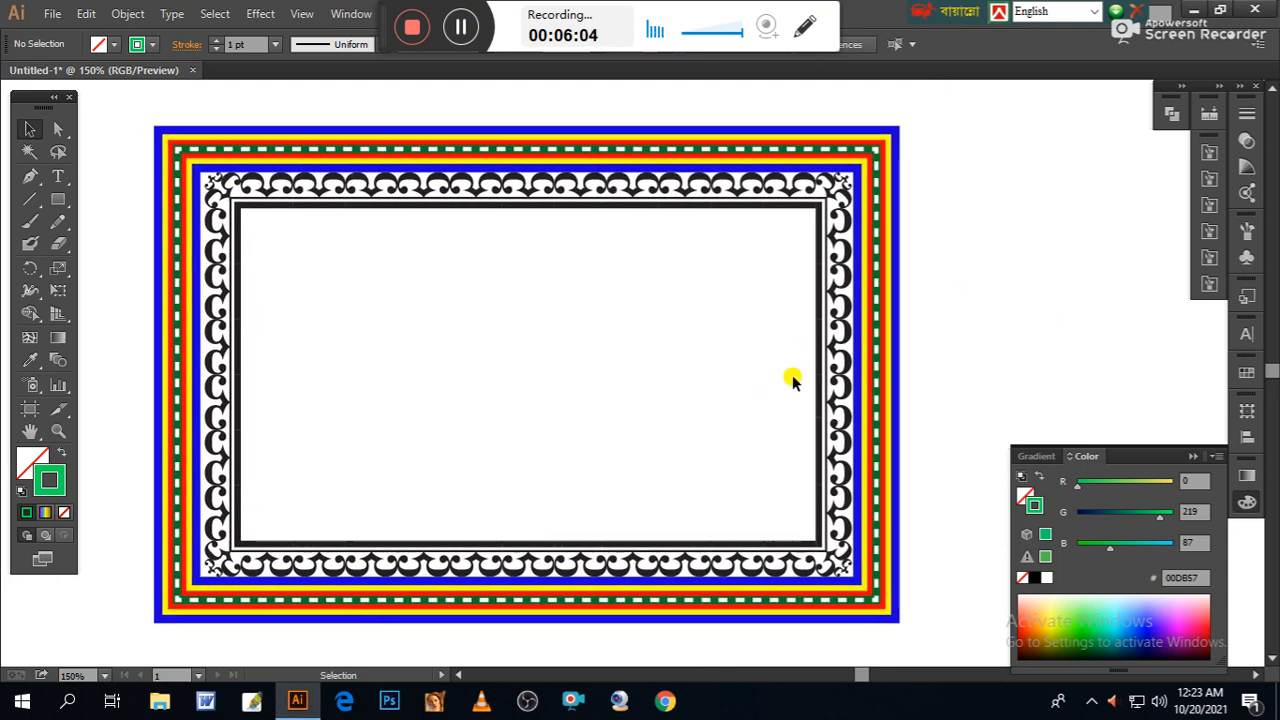
{"action": "left_click", "coordinate": [58, 199]}
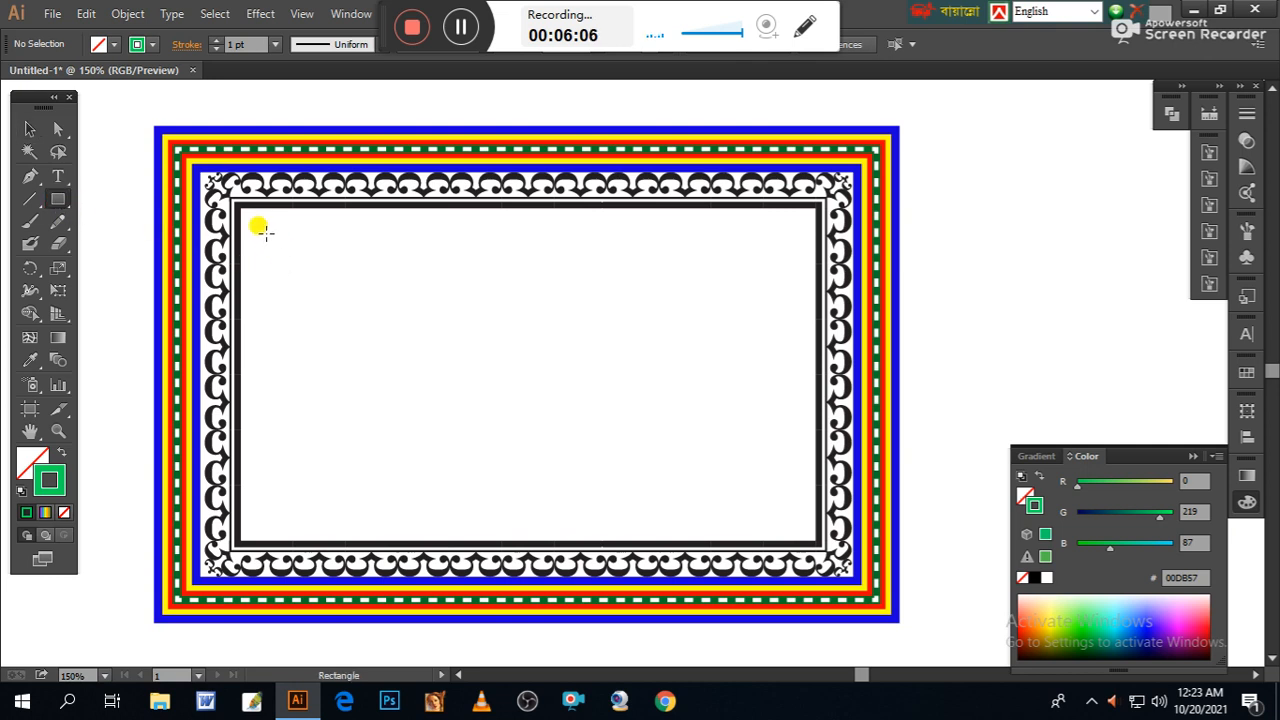
{"action": "left_click_drag", "start_coordinate": [260, 226], "coordinate": [791, 519]}
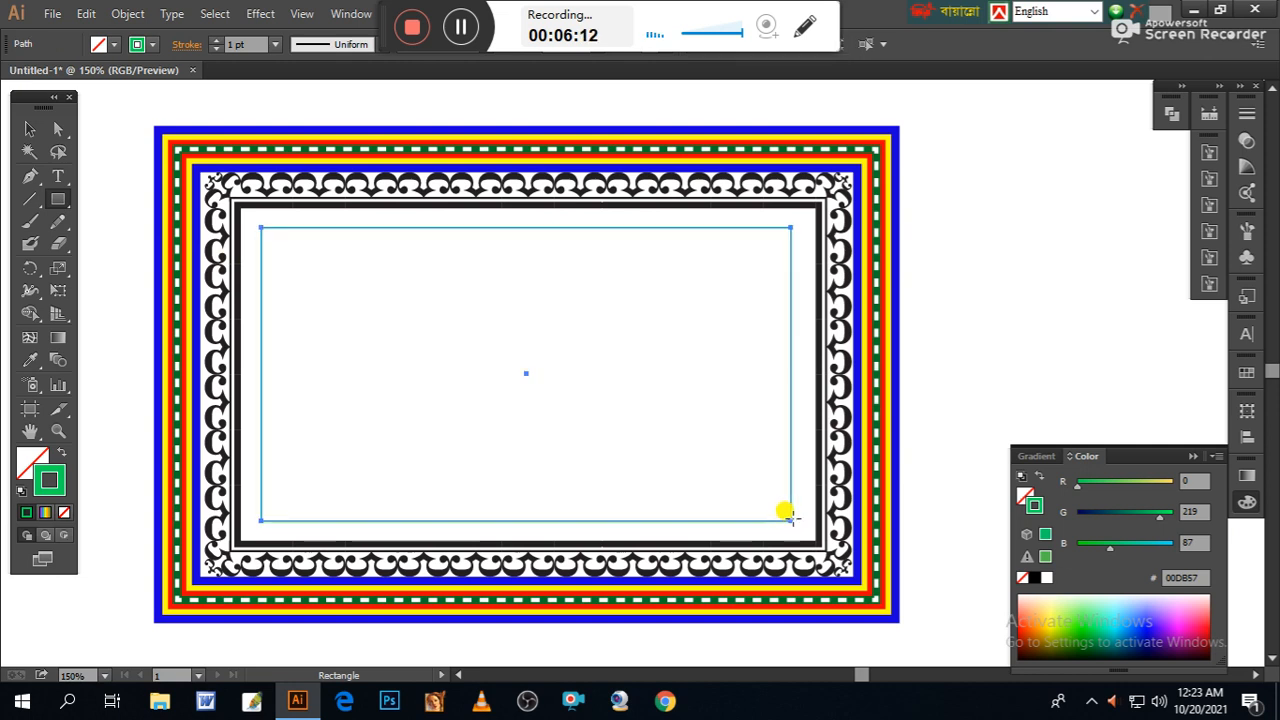
{"action": "key", "text": "Right"}
{"action": "key", "text": "Right"}
{"action": "key", "text": "Right"}
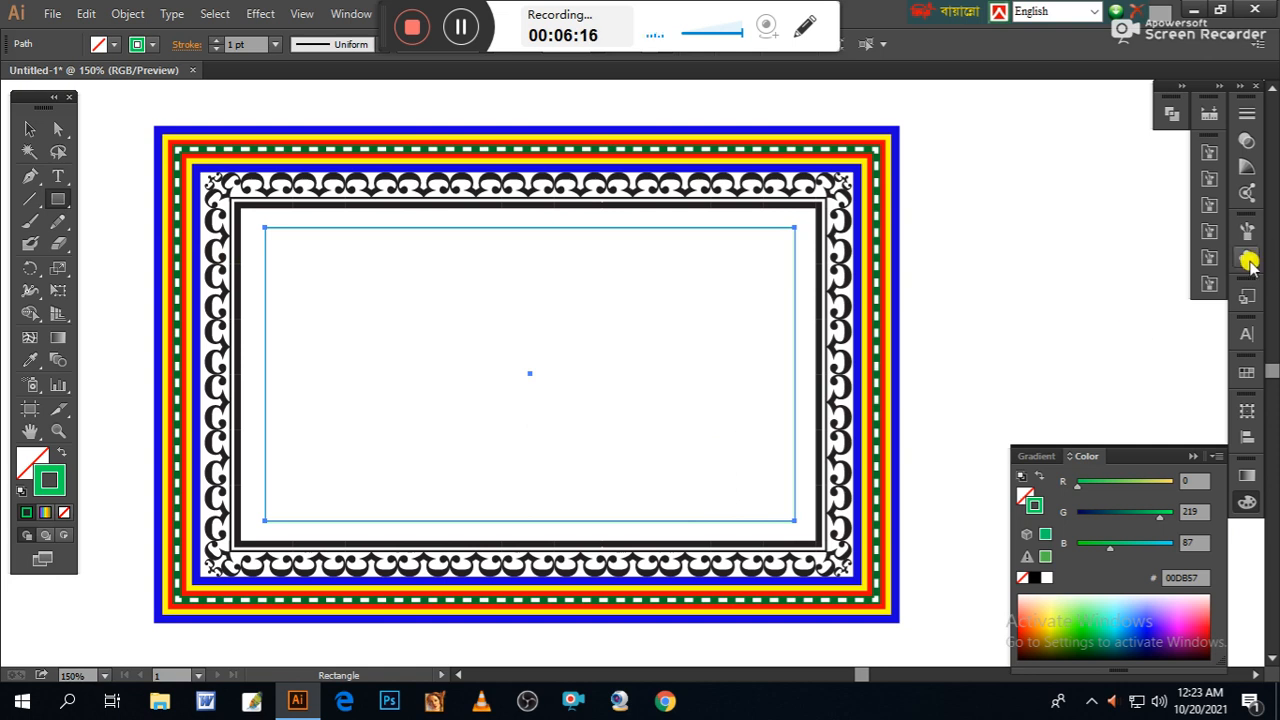
Step: Try several Borders_Decorative brushes on the new inner rectangle, including the stained-glass, red-spiked, Victorian, Sonata and black scroll patterns
{"action": "left_click", "coordinate": [1209, 152]}
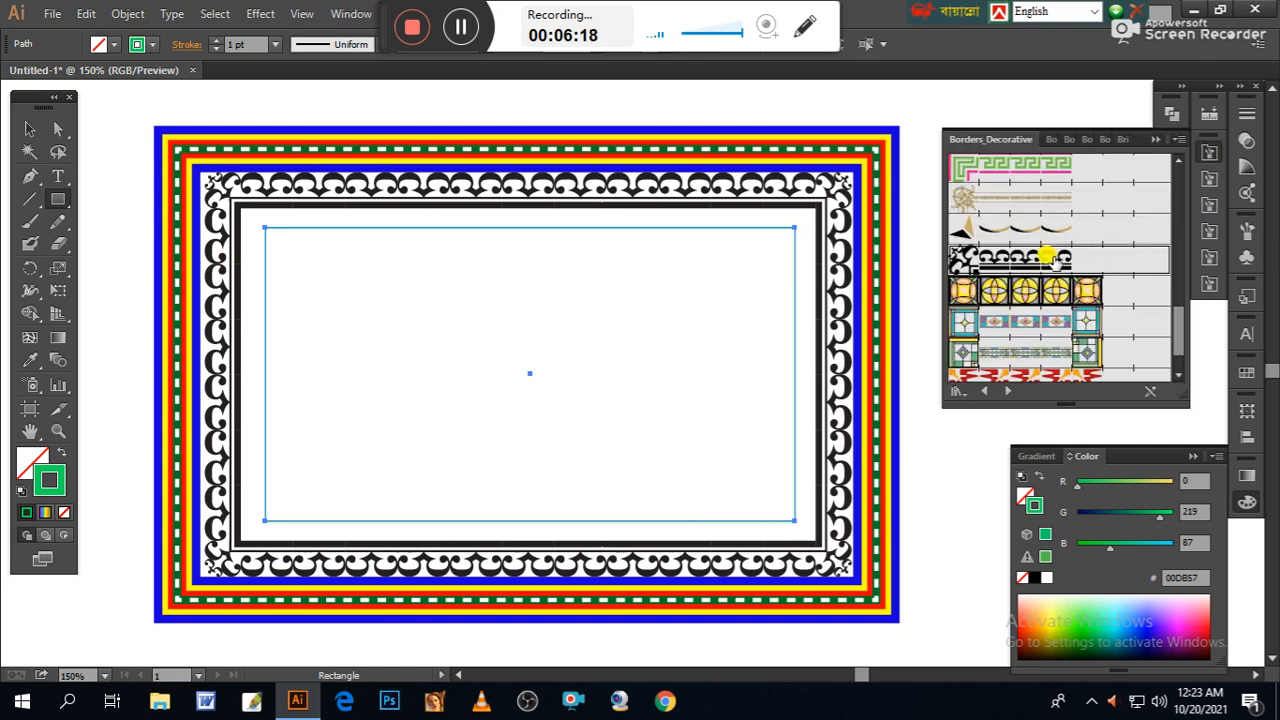
{"action": "left_click", "coordinate": [1032, 228]}
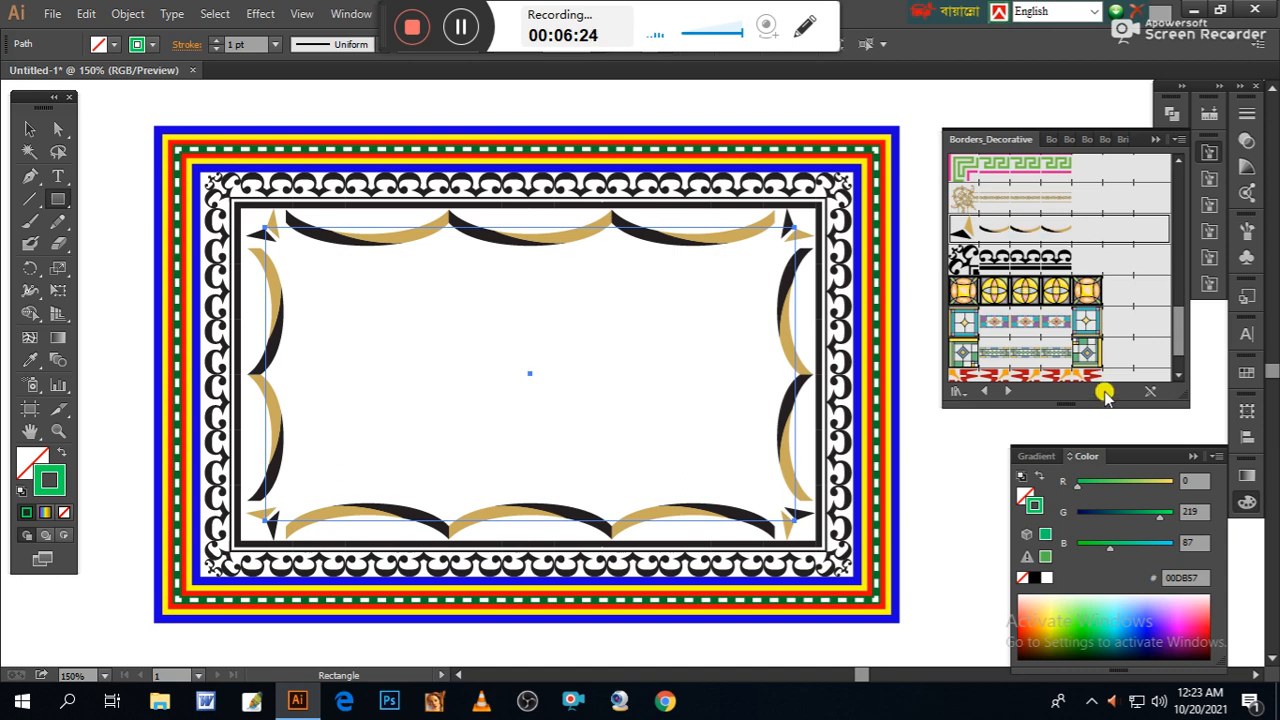
{"action": "left_click", "coordinate": [1011, 353]}
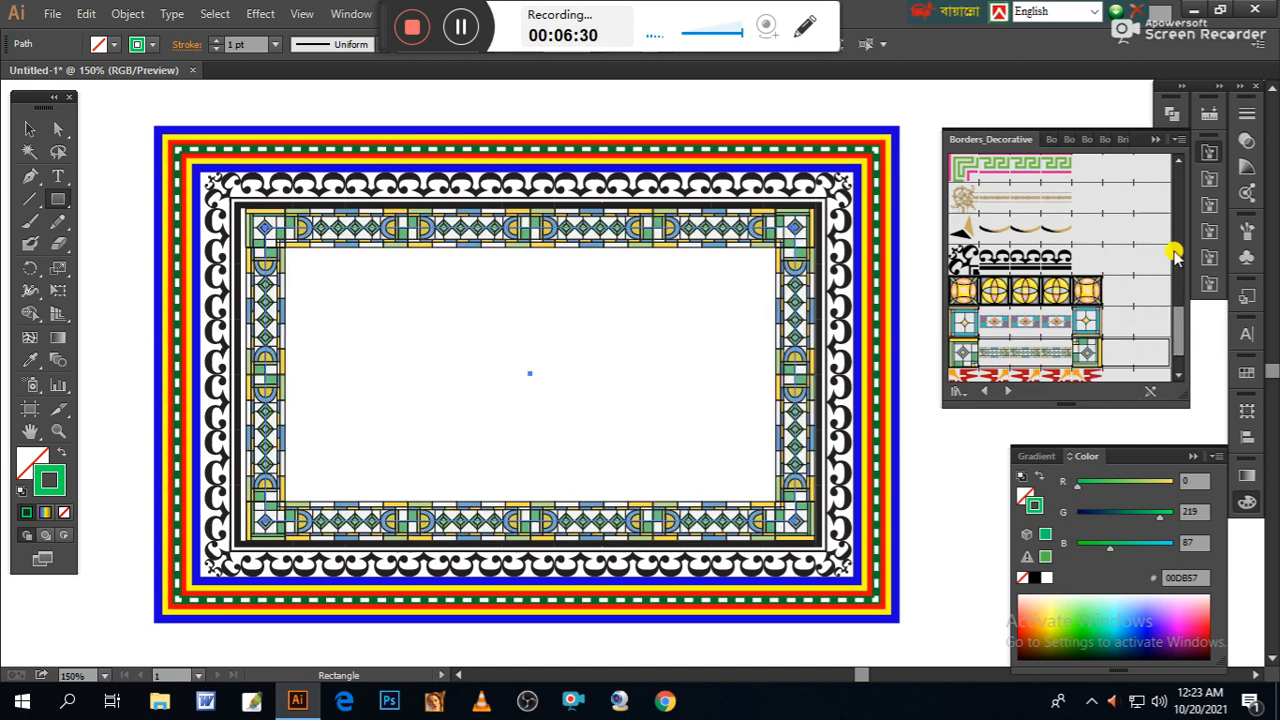
{"action": "scroll", "coordinate": [1113, 288], "scroll_direction": "down", "scroll_amount": 1}
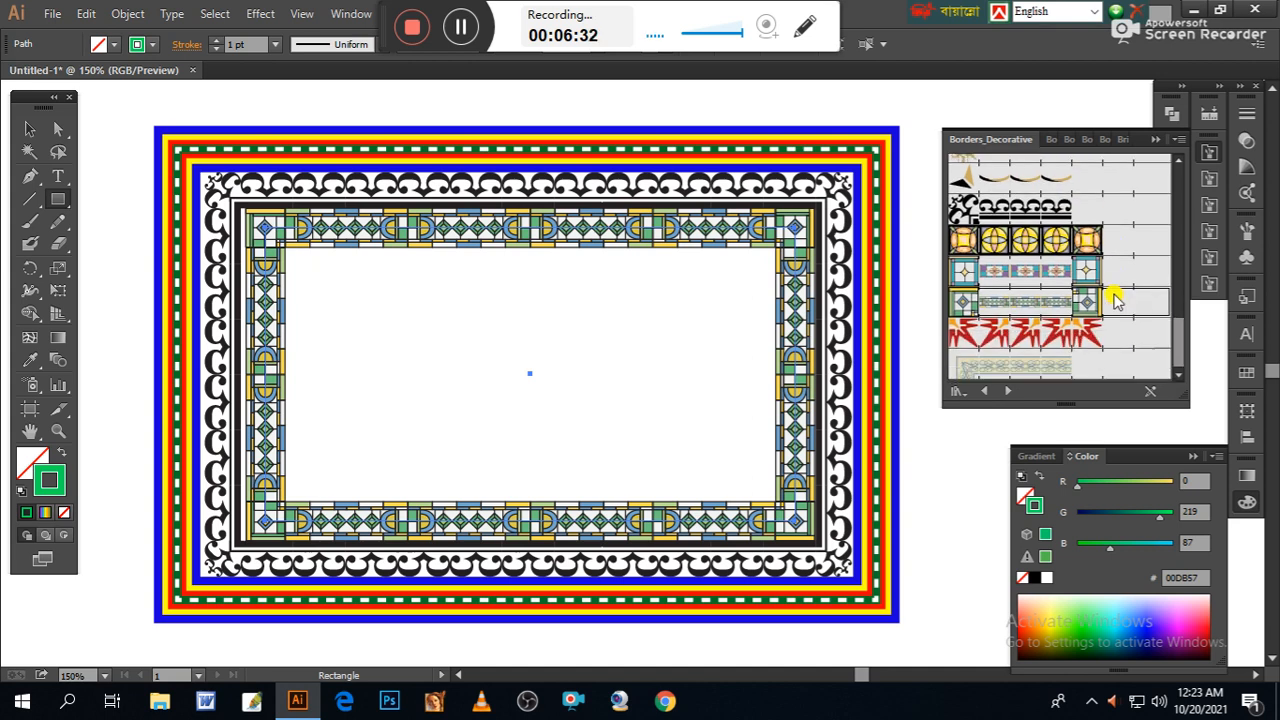
{"action": "left_click", "coordinate": [1058, 332]}
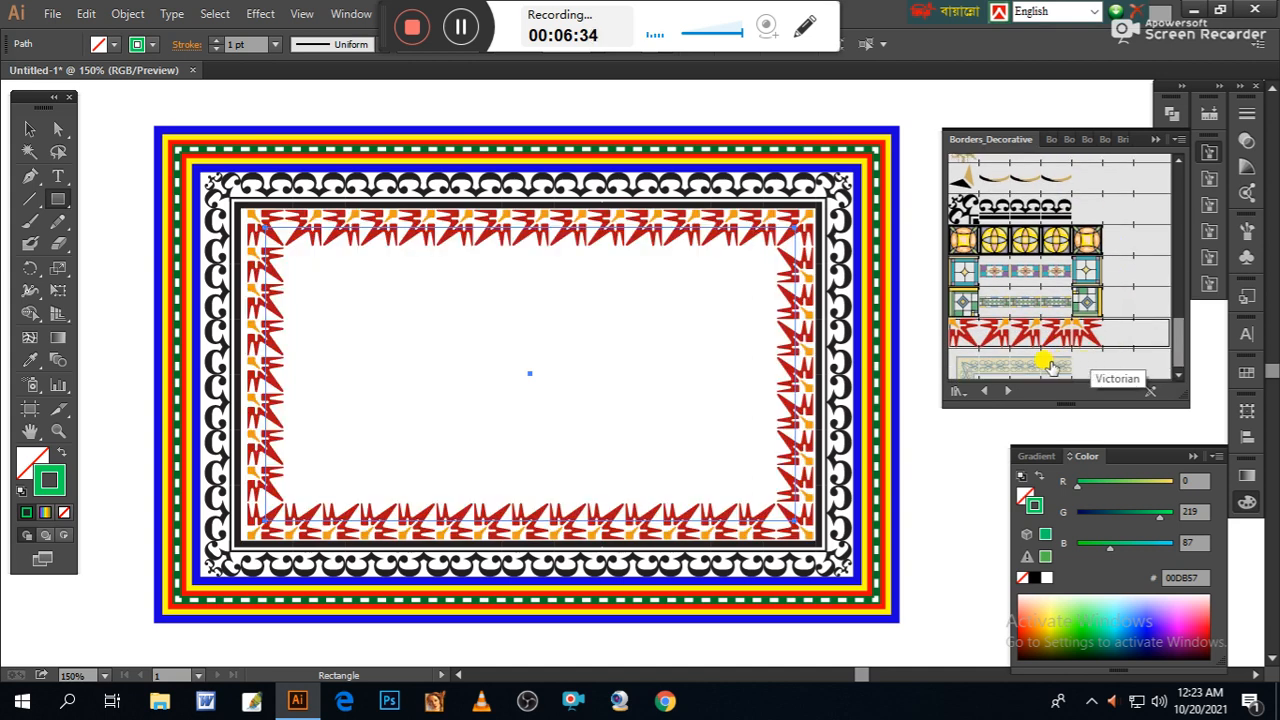
{"action": "left_click", "coordinate": [1048, 365]}
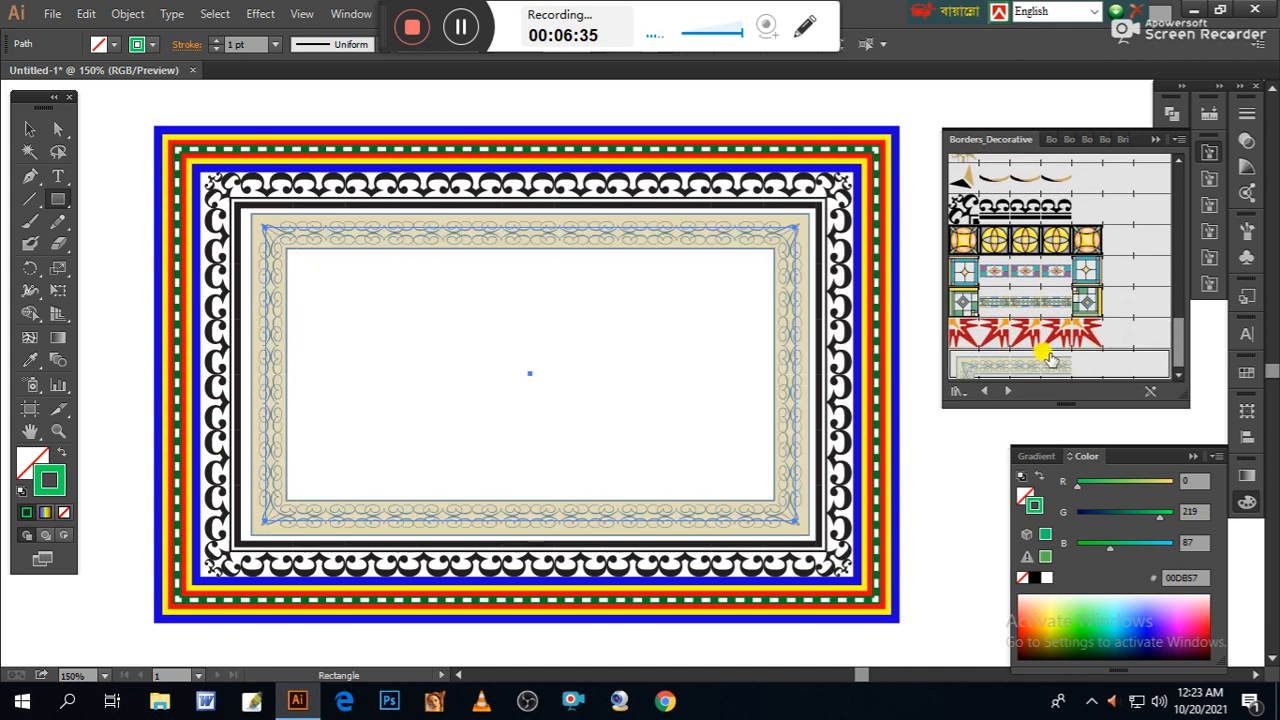
{"action": "left_click", "coordinate": [988, 238]}
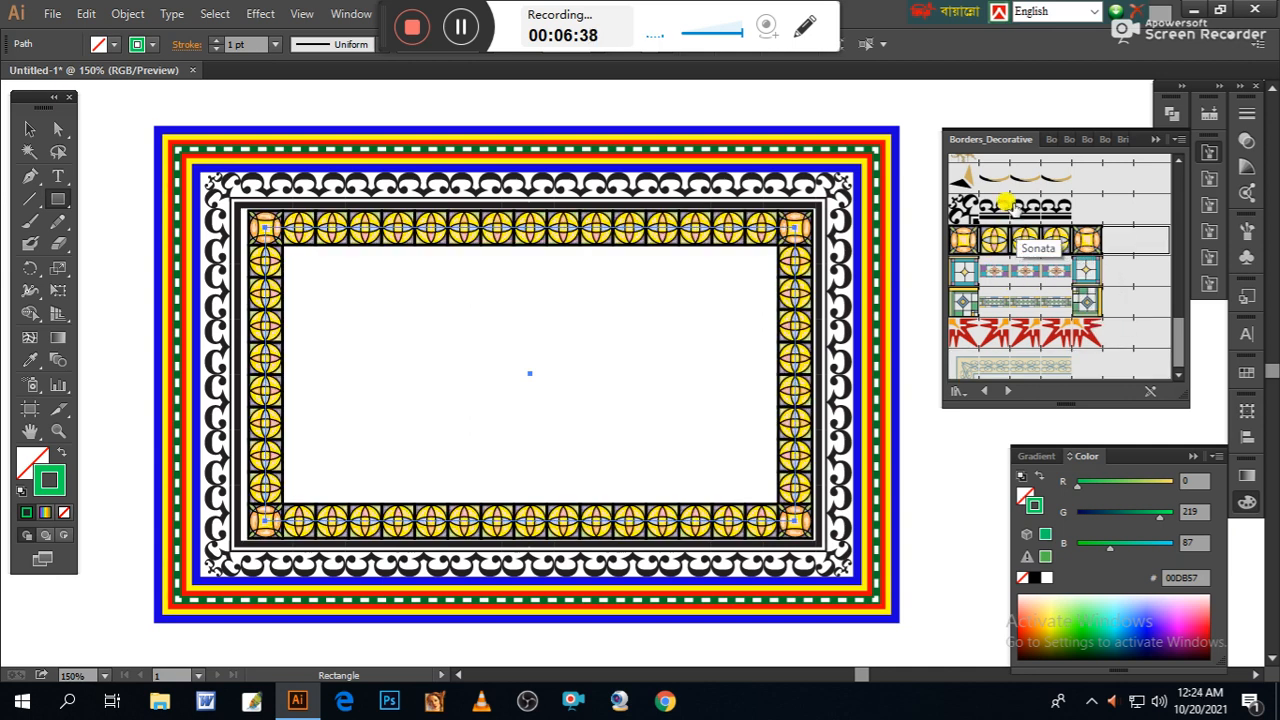
{"action": "left_click", "coordinate": [1022, 205]}
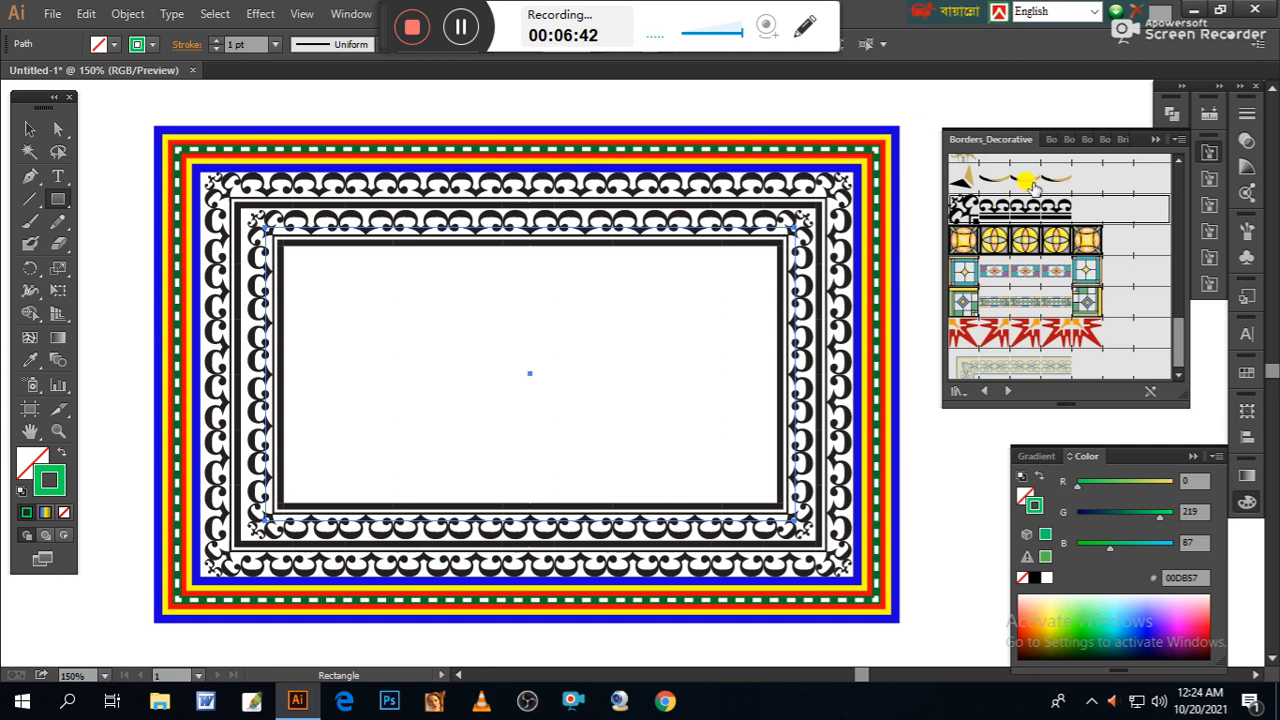
{"action": "left_click", "coordinate": [1030, 184]}
Step: Apply the Floral 1 brush to the innermost rectangle and collapse the brush library and color settings
{"action": "left_click_drag", "start_coordinate": [1178, 342], "coordinate": [1176, 238]}
{"action": "left_click", "coordinate": [1052, 245]}
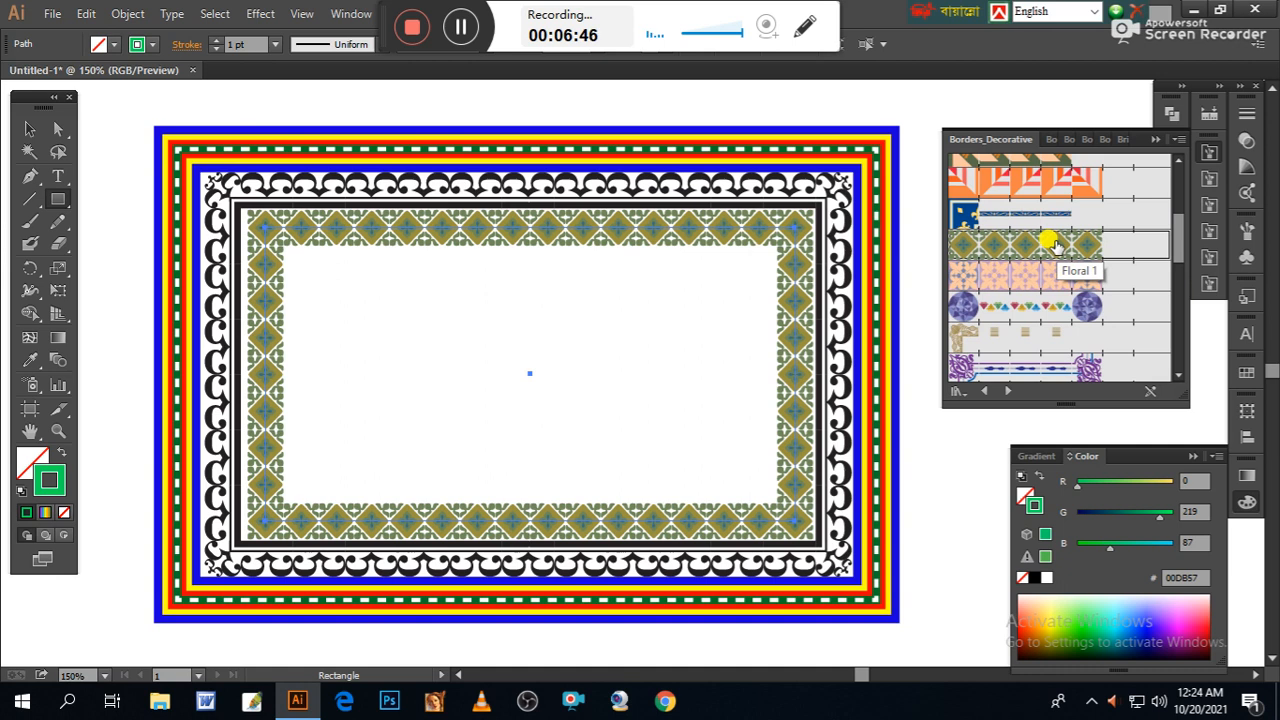
{"action": "left_click", "coordinate": [1005, 277]}
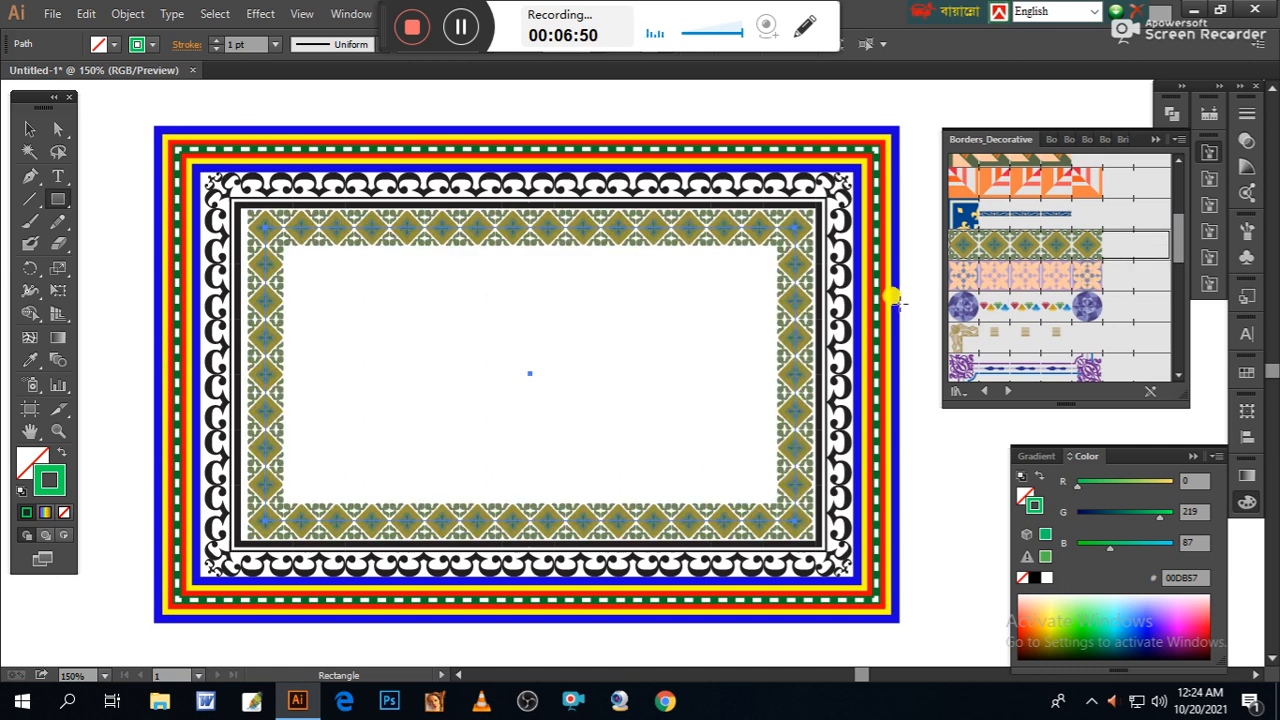
{"action": "left_click", "coordinate": [31, 128]}
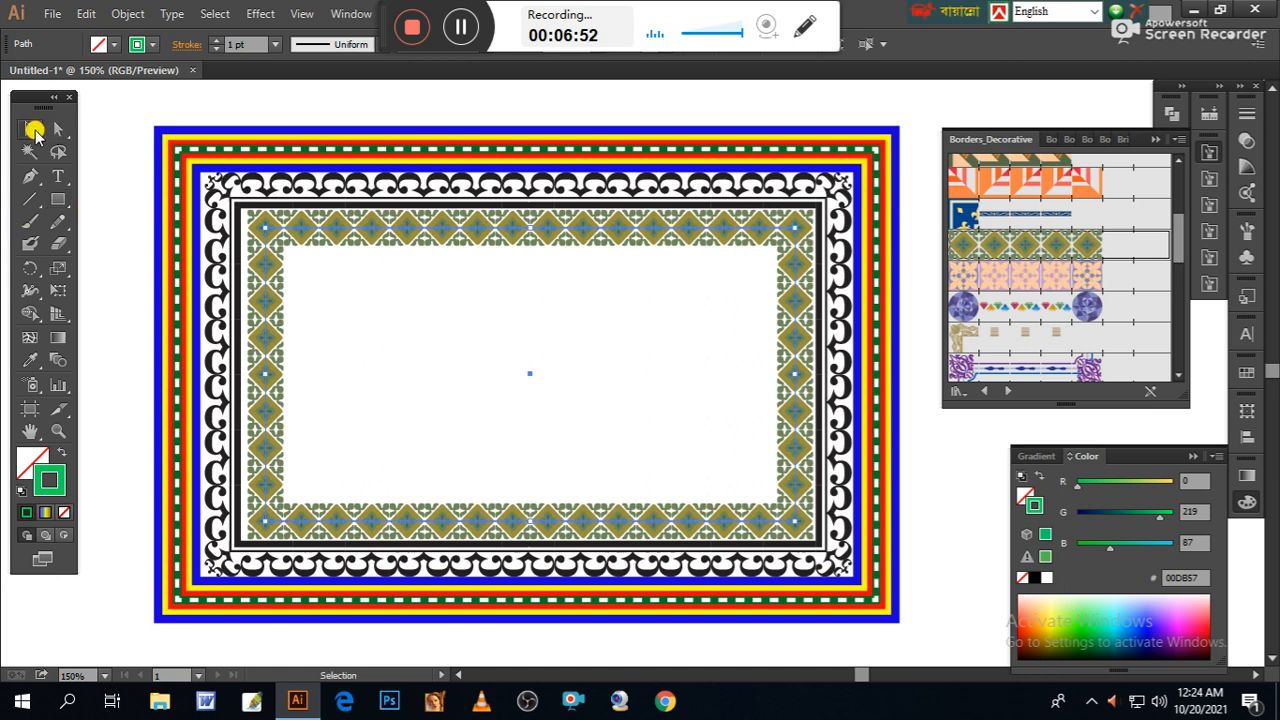
{"action": "left_click", "coordinate": [1151, 140]}
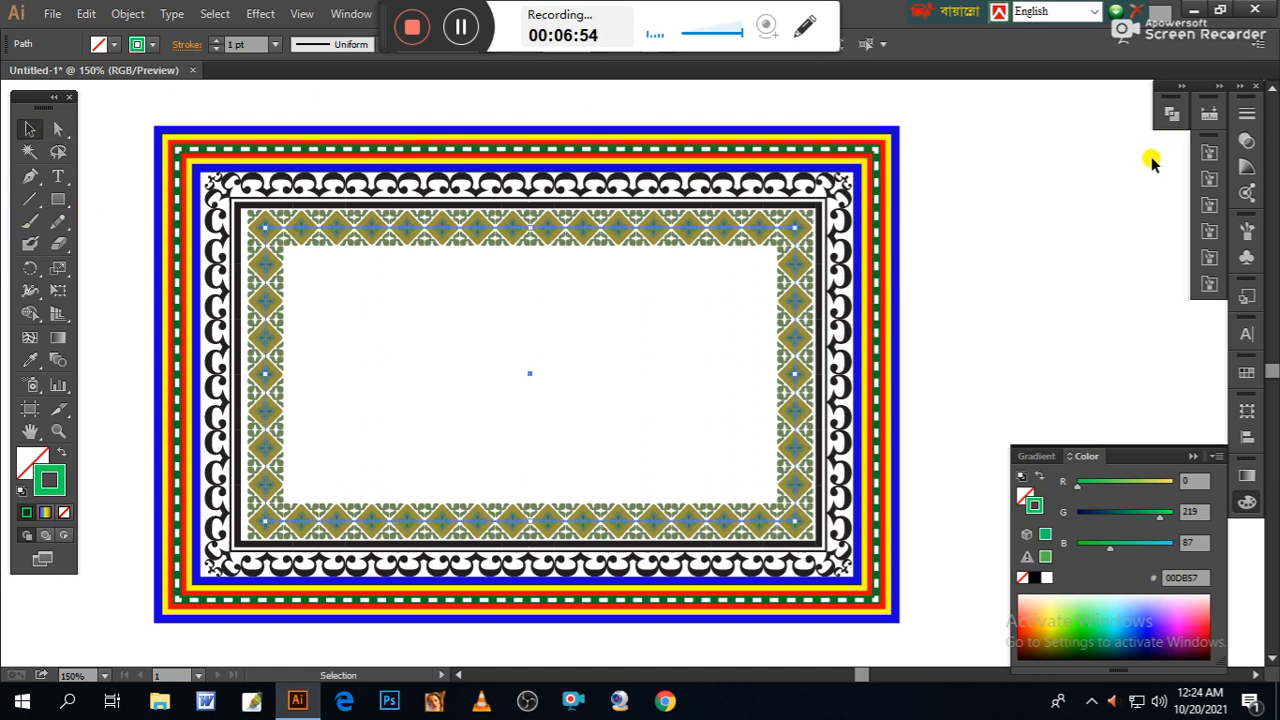
{"action": "left_click", "coordinate": [1192, 457]}
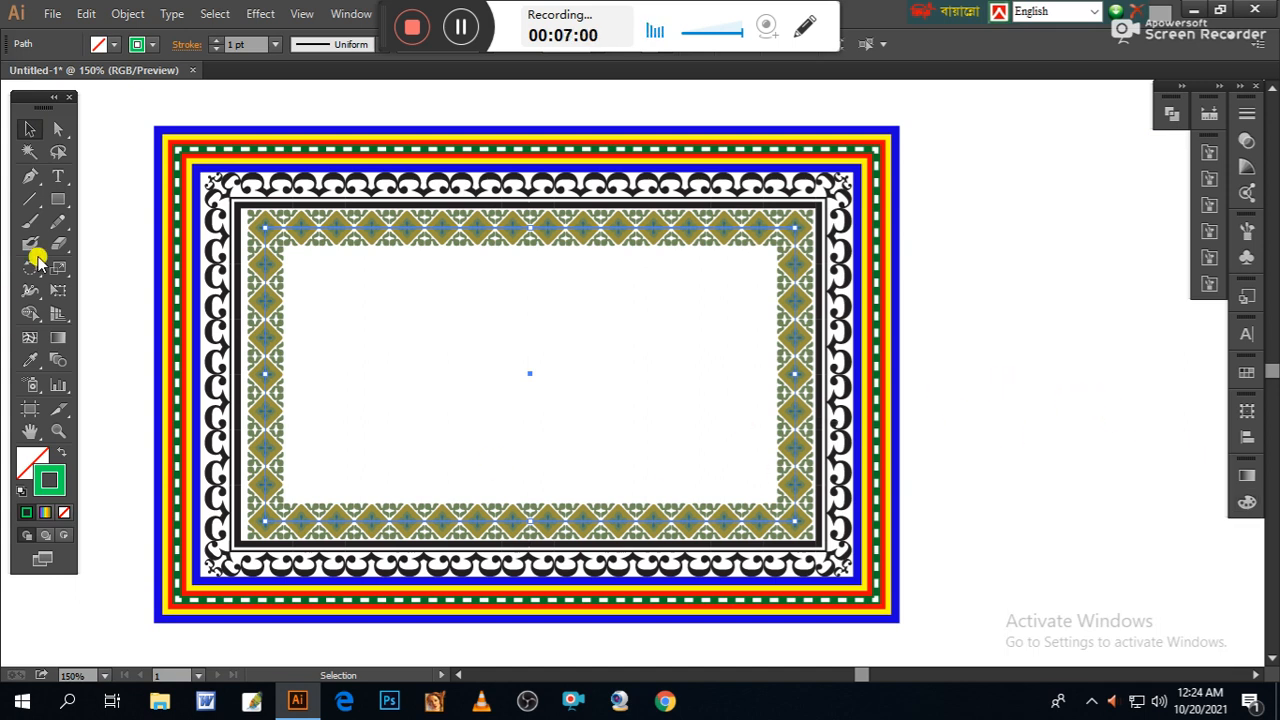
Step: Add a text line reading "design & Art" plus the artist's name inside the floral frame, enlarged to about 43 pt and widened
{"action": "left_click", "coordinate": [58, 178]}
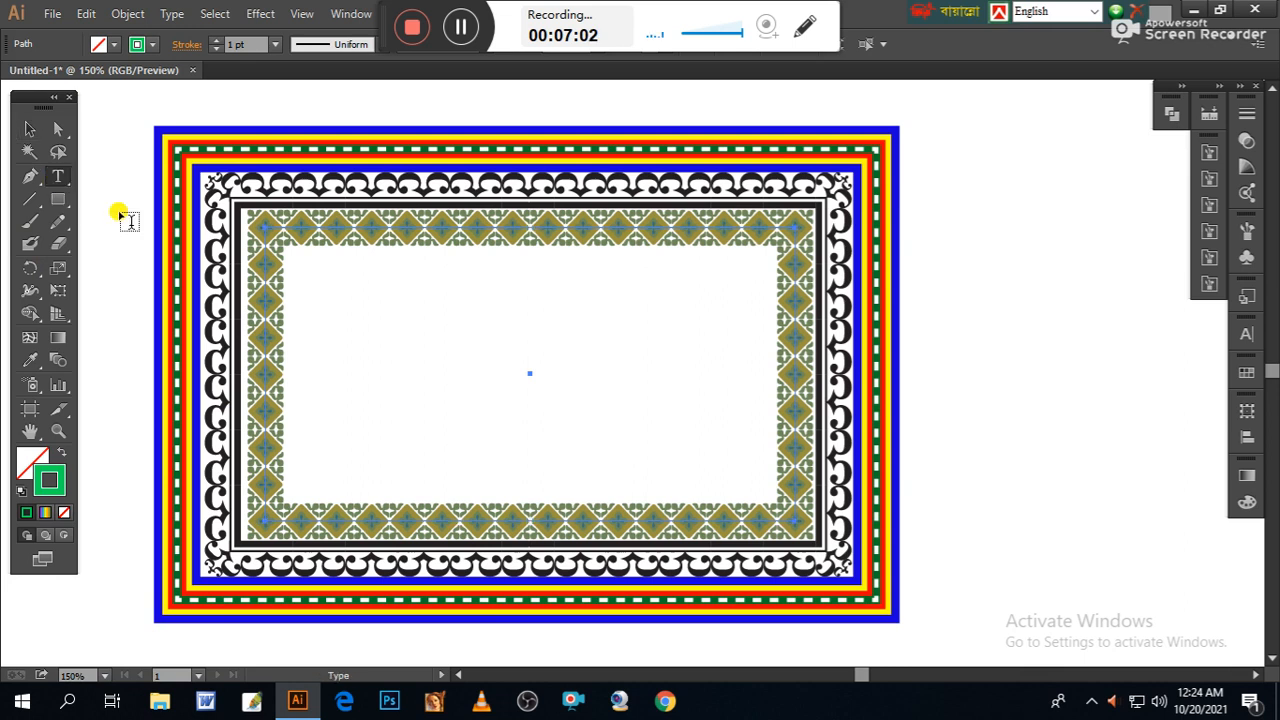
{"action": "left_click", "coordinate": [426, 380]}
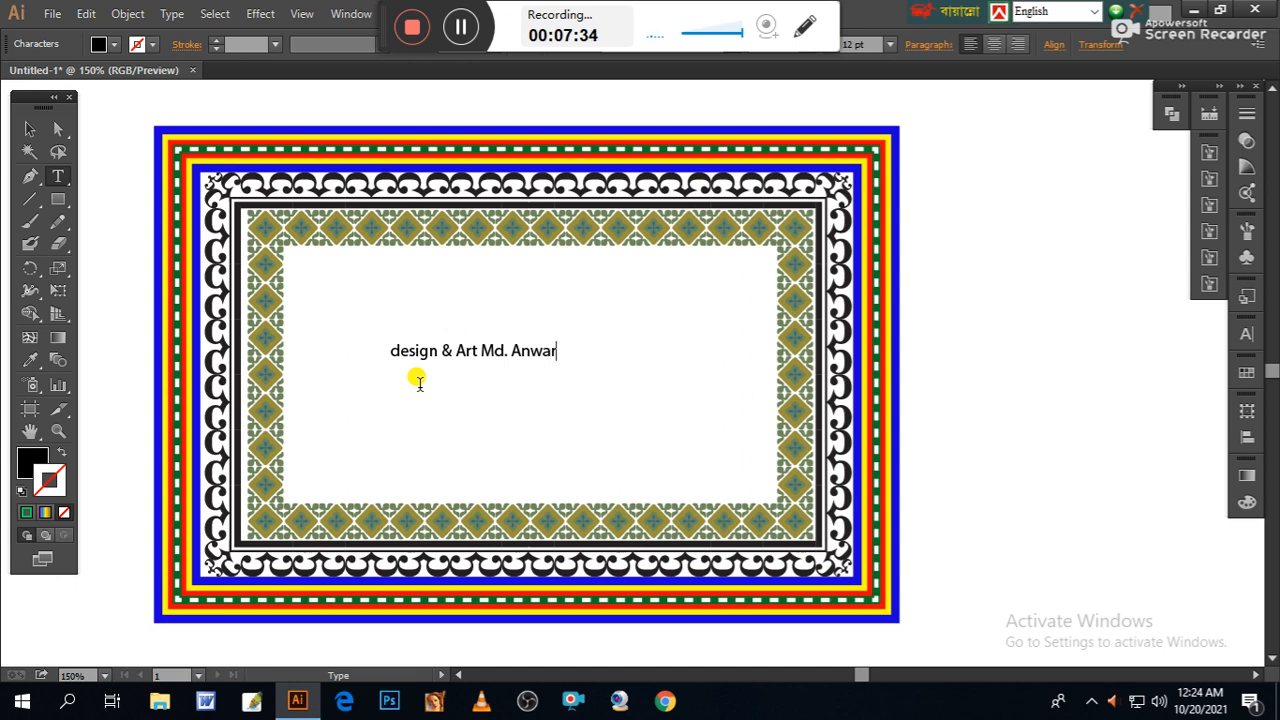
{"action": "left_click", "coordinate": [29, 128]}
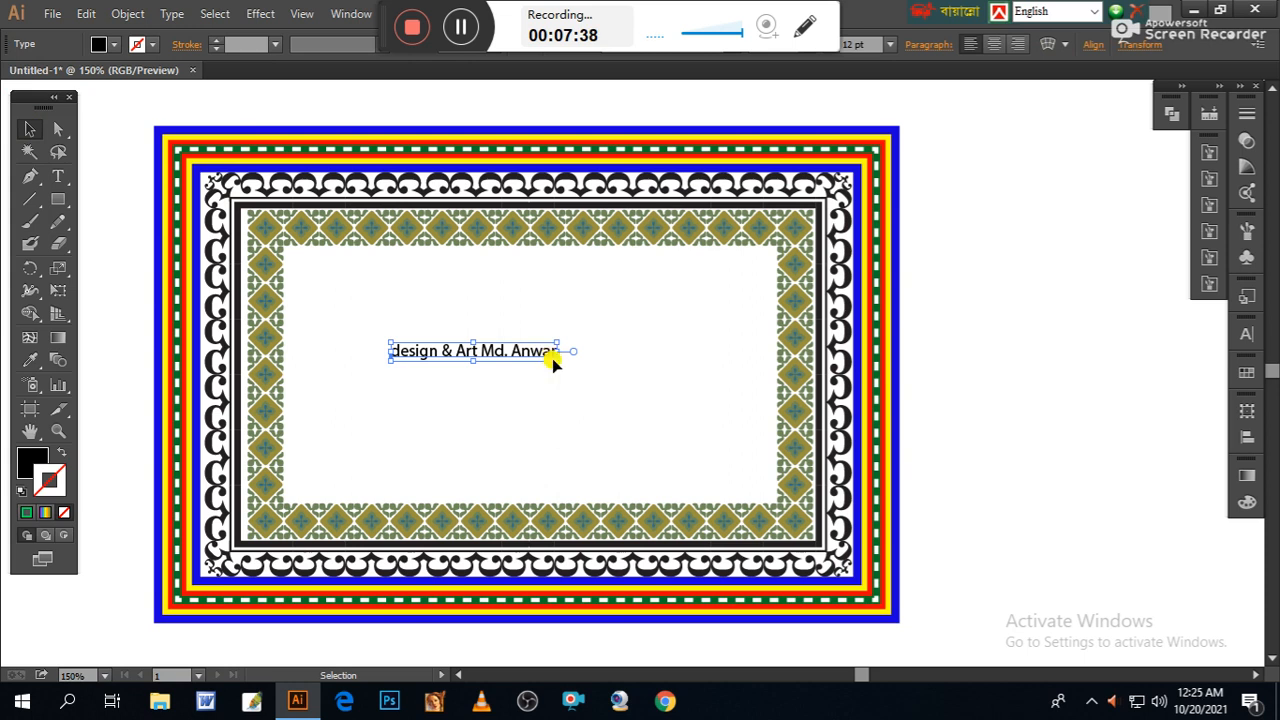
{"action": "left_click_drag", "start_coordinate": [556, 359], "coordinate": [735, 408]}
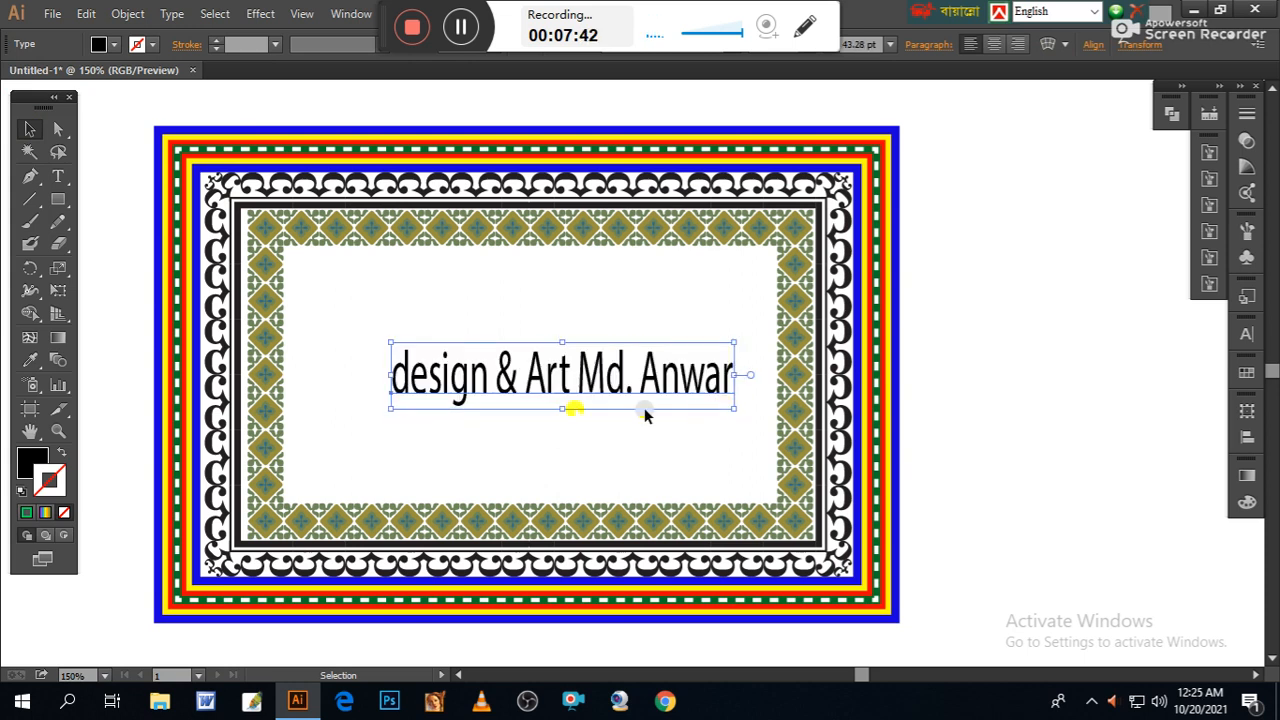
{"action": "left_click_drag", "start_coordinate": [392, 375], "coordinate": [321, 375]}
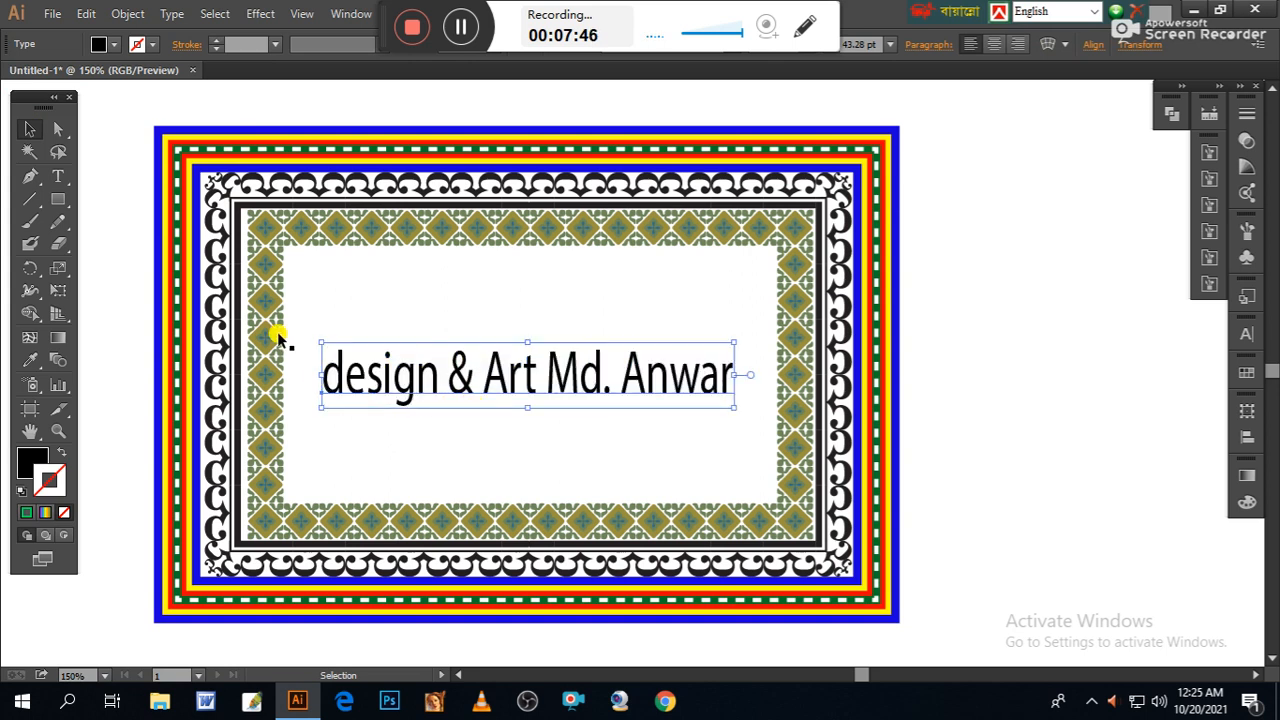
Step: Replace the first letter of the text line with a capital D
{"action": "left_click", "coordinate": [58, 177]}
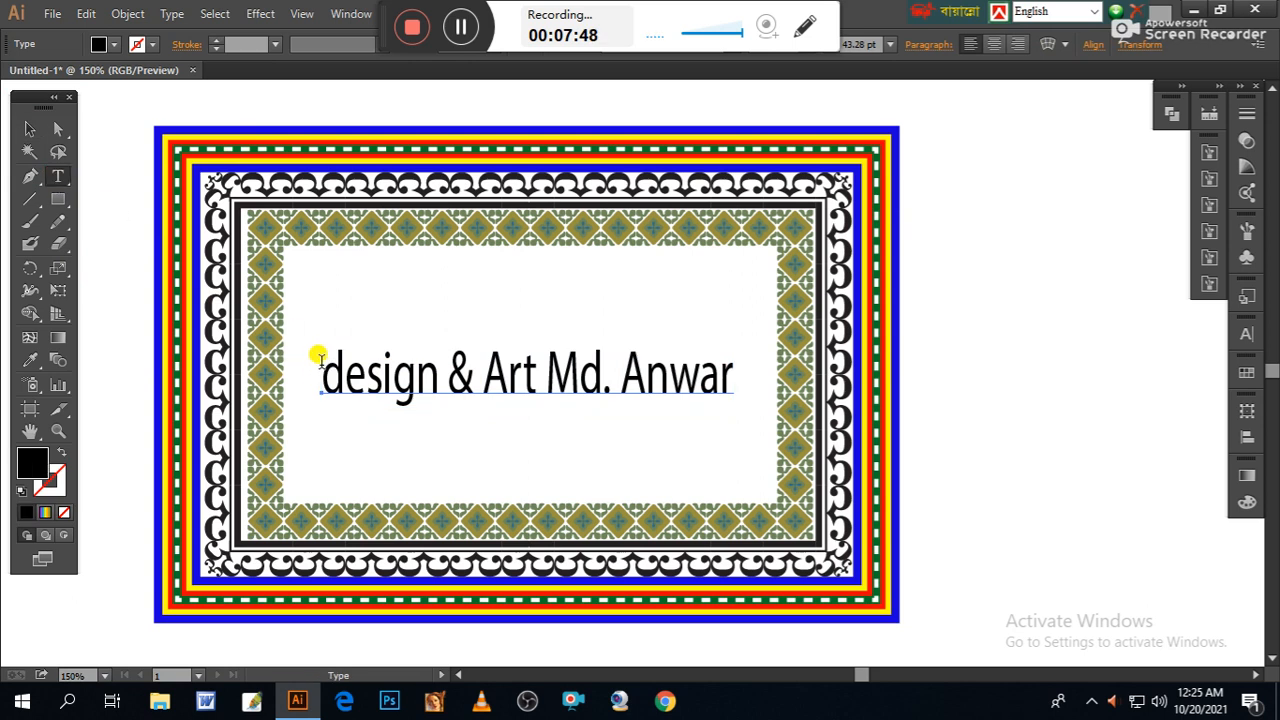
{"action": "left_click_drag", "start_coordinate": [337, 374], "coordinate": [321, 374]}
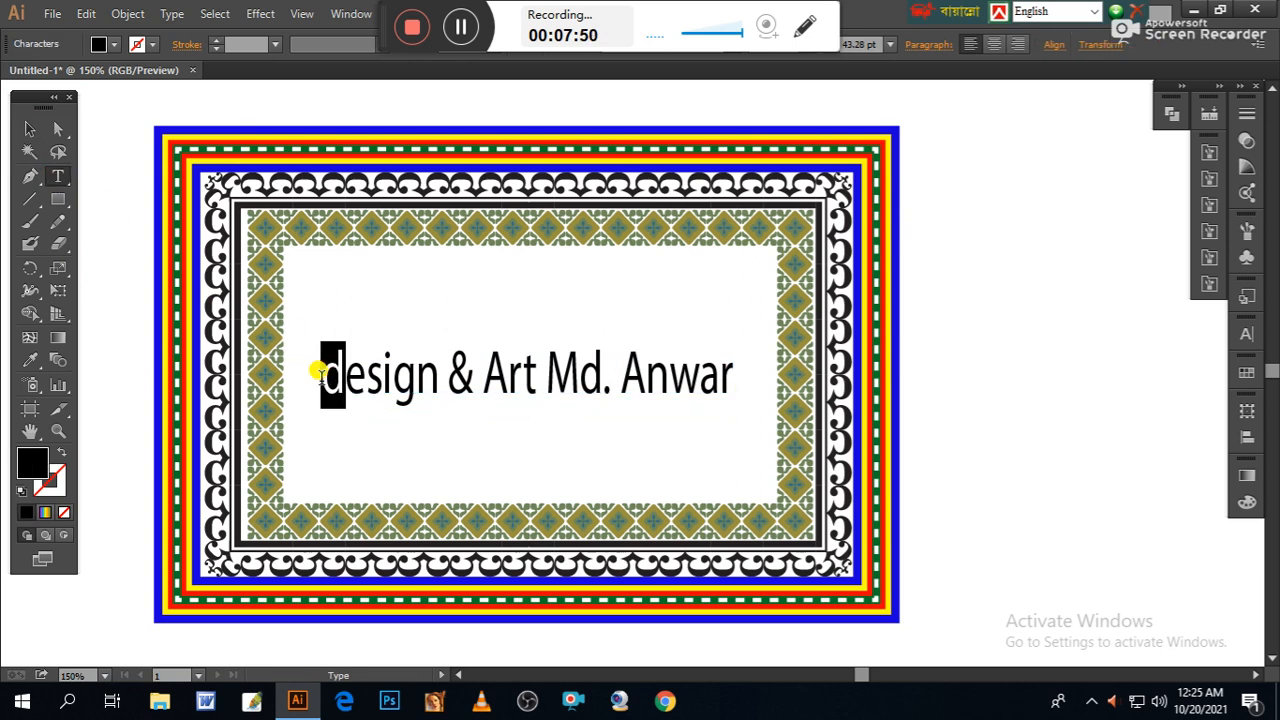
{"action": "type", "text": "D"}
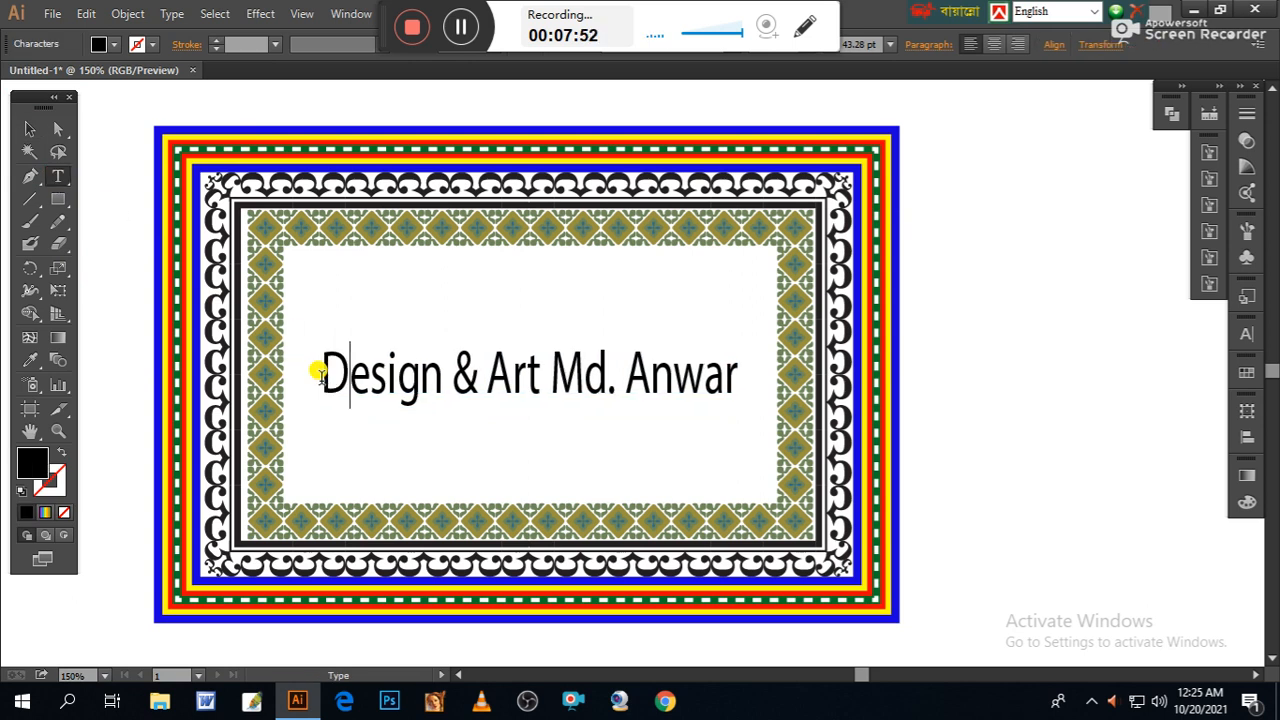
Step: Change the text line's font to BlackChancery and move the line up into the upper part of the floral frame
{"action": "left_click", "coordinate": [29, 128]}
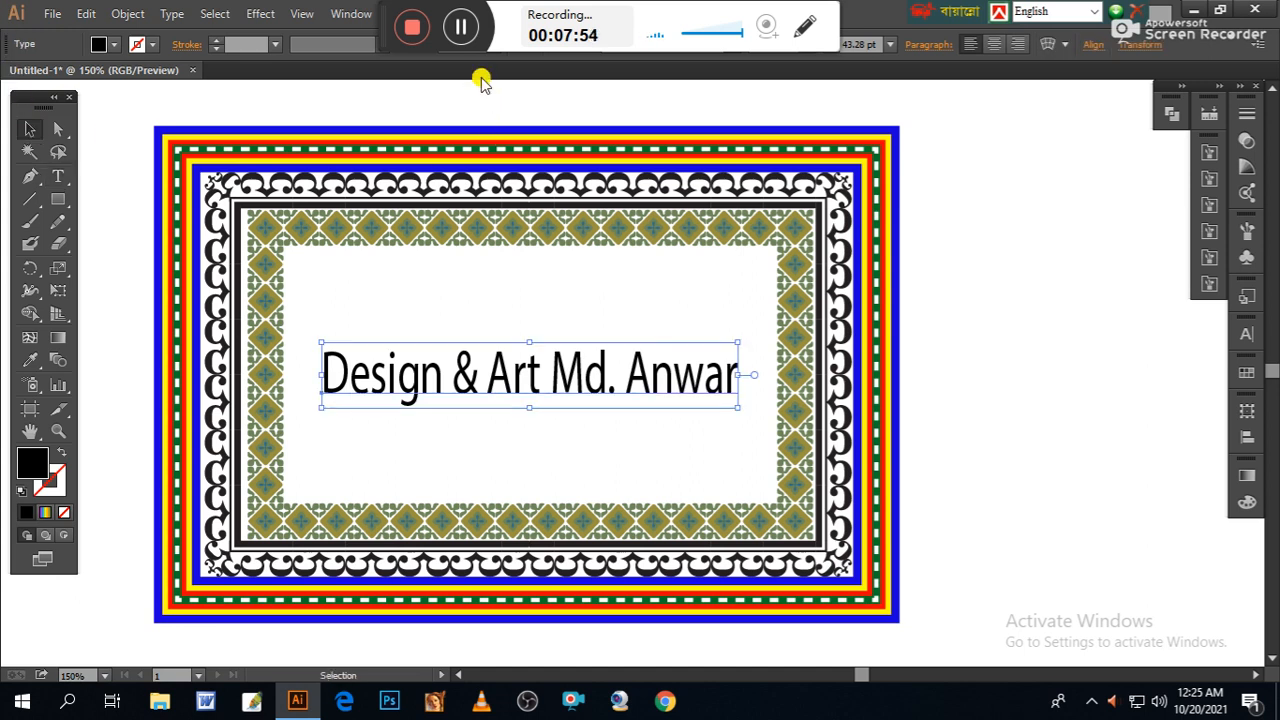
{"action": "left_click", "coordinate": [460, 27]}
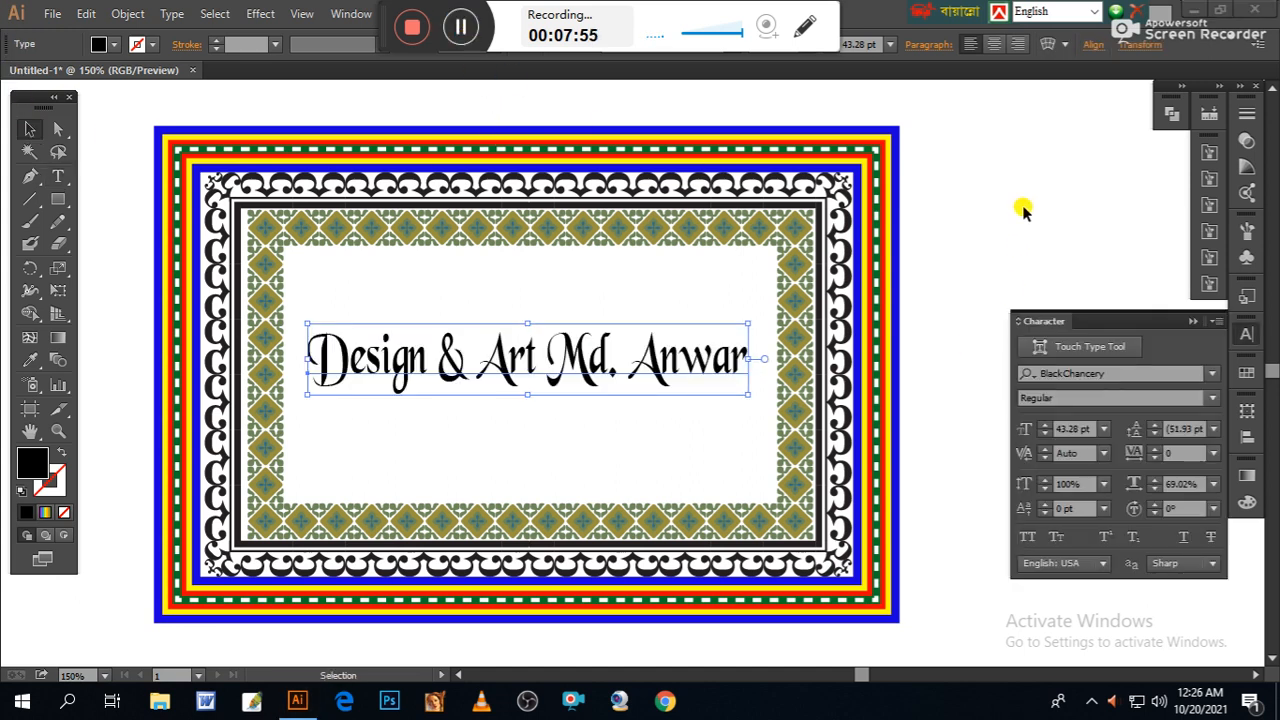
{"action": "left_click", "coordinate": [1024, 228]}
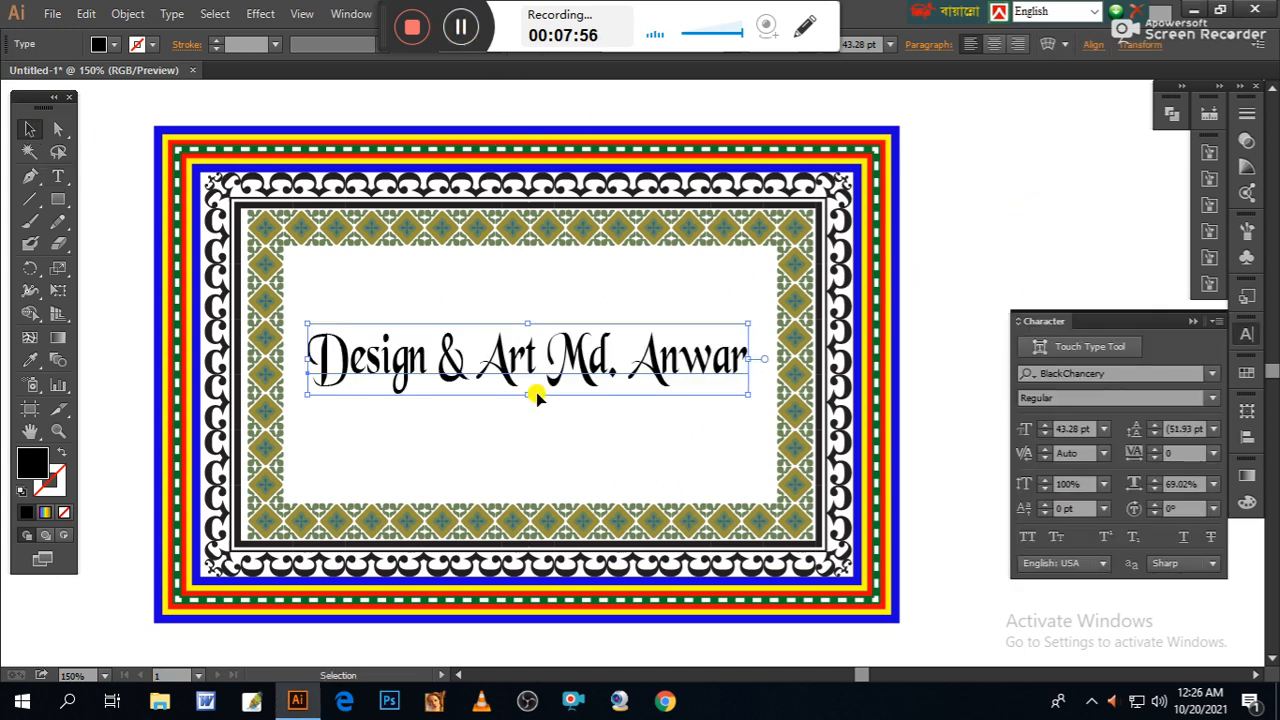
{"action": "left_click_drag", "start_coordinate": [390, 360], "coordinate": [381, 288]}
{"action": "left_click", "coordinate": [114, 335]}
Step: Draw a wide rectangle across the frame below the text and fill it with the multicolored linear gradient
{"action": "left_click", "coordinate": [58, 198]}
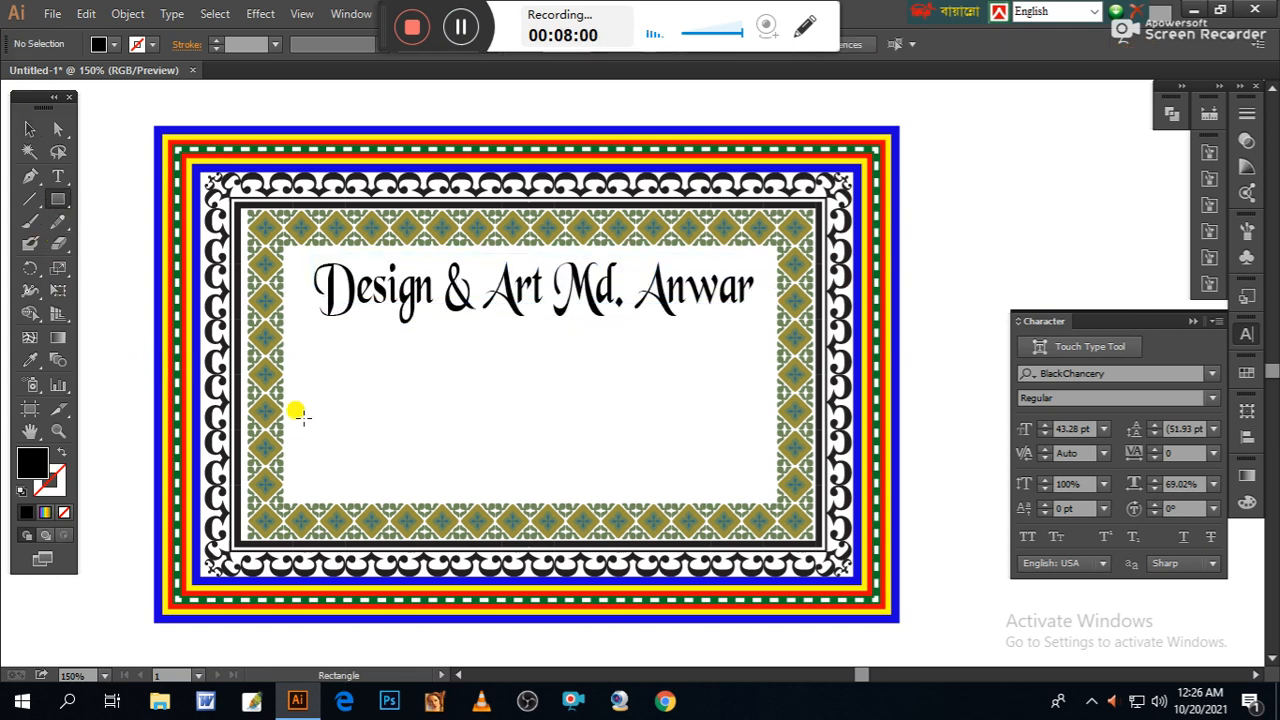
{"action": "left_click_drag", "start_coordinate": [286, 337], "coordinate": [772, 433]}
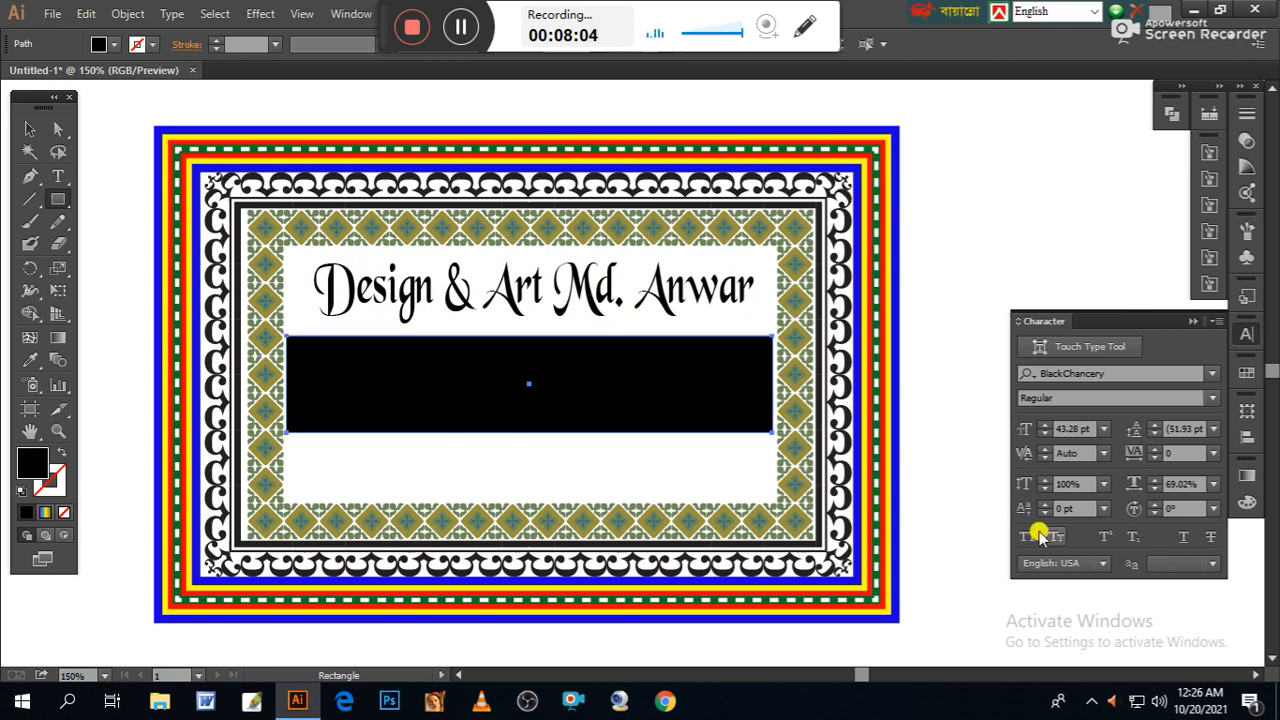
{"action": "left_click", "coordinate": [1246, 476]}
{"action": "left_click", "coordinate": [1100, 586]}
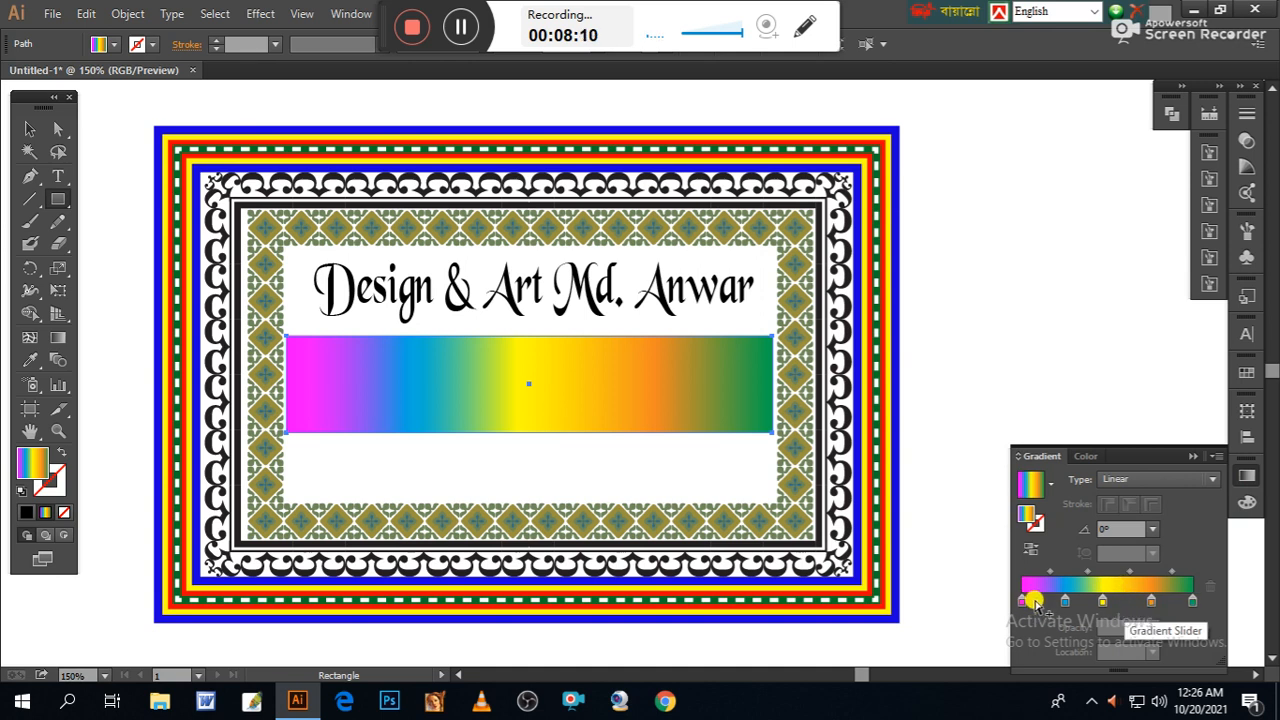
Step: Remove the blue, orange and green color stops from the rectangle's gradient, keeping magenta and yellow
{"action": "left_click_drag", "start_coordinate": [1065, 601], "coordinate": [1073, 632]}
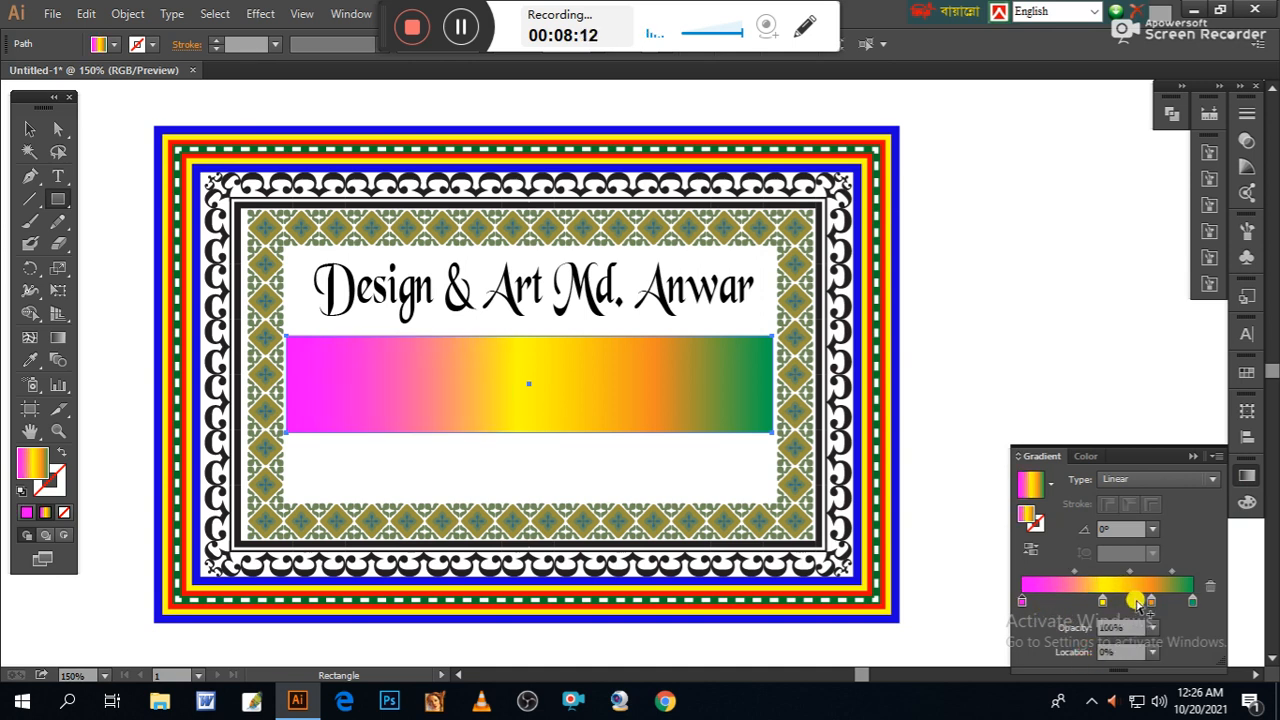
{"action": "left_click_drag", "start_coordinate": [1151, 601], "coordinate": [1178, 657]}
{"action": "left_click_drag", "start_coordinate": [1192, 601], "coordinate": [1211, 660]}
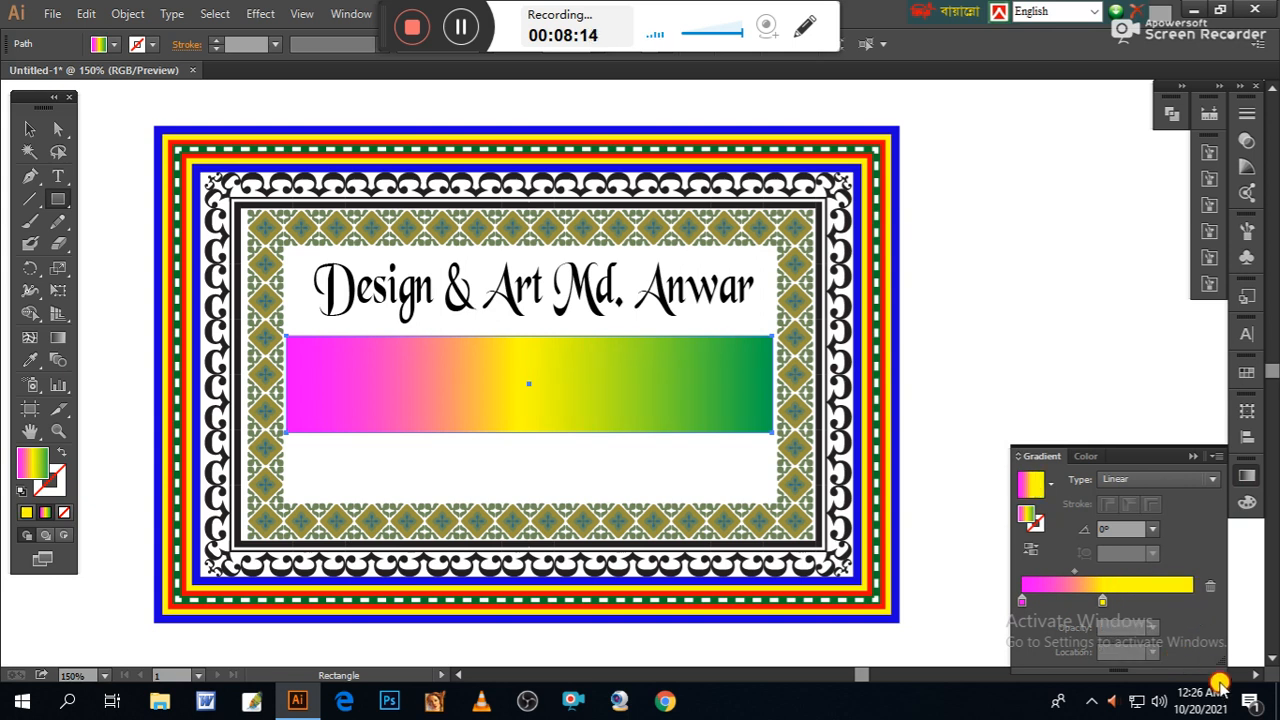
Step: Move the yellow stop to the far end of the gradient and shift the midpoint to about 22%
{"action": "left_click", "coordinate": [1104, 601]}
{"action": "left_click_drag", "start_coordinate": [1104, 601], "coordinate": [1192, 601]}
{"action": "left_click_drag", "start_coordinate": [1106, 571], "coordinate": [1059, 571]}
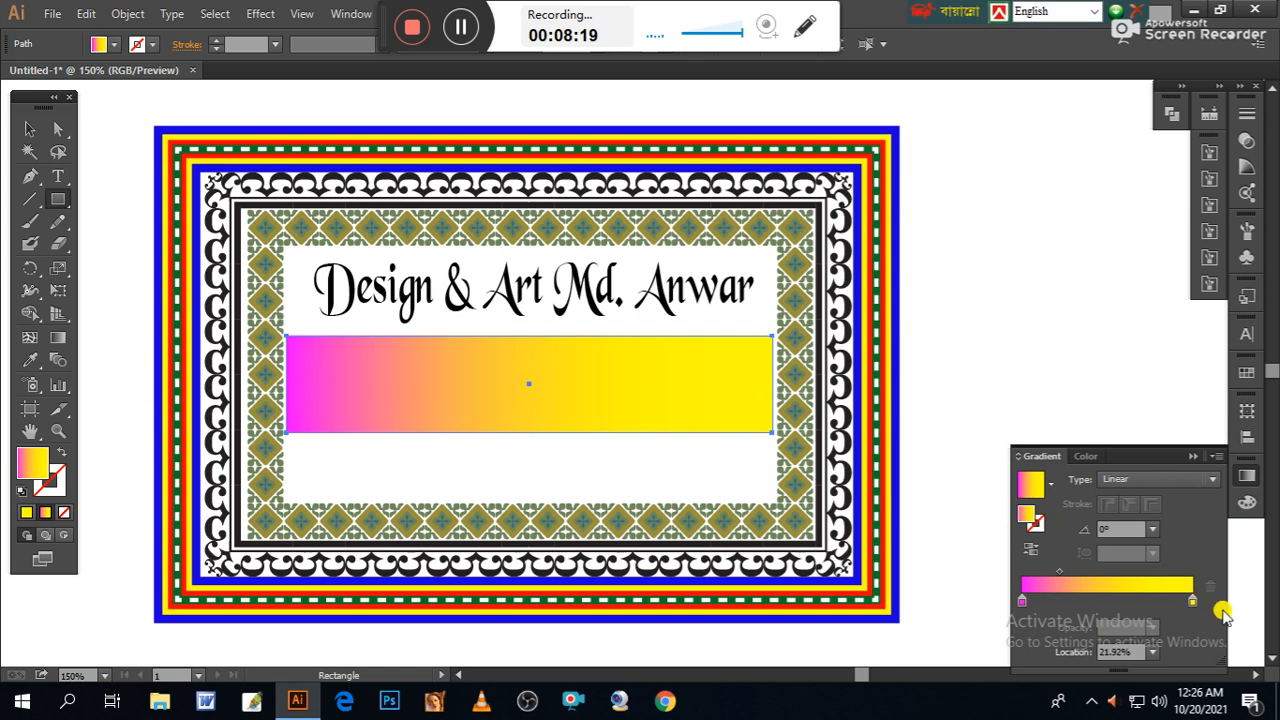
{"action": "left_click", "coordinate": [1246, 476]}
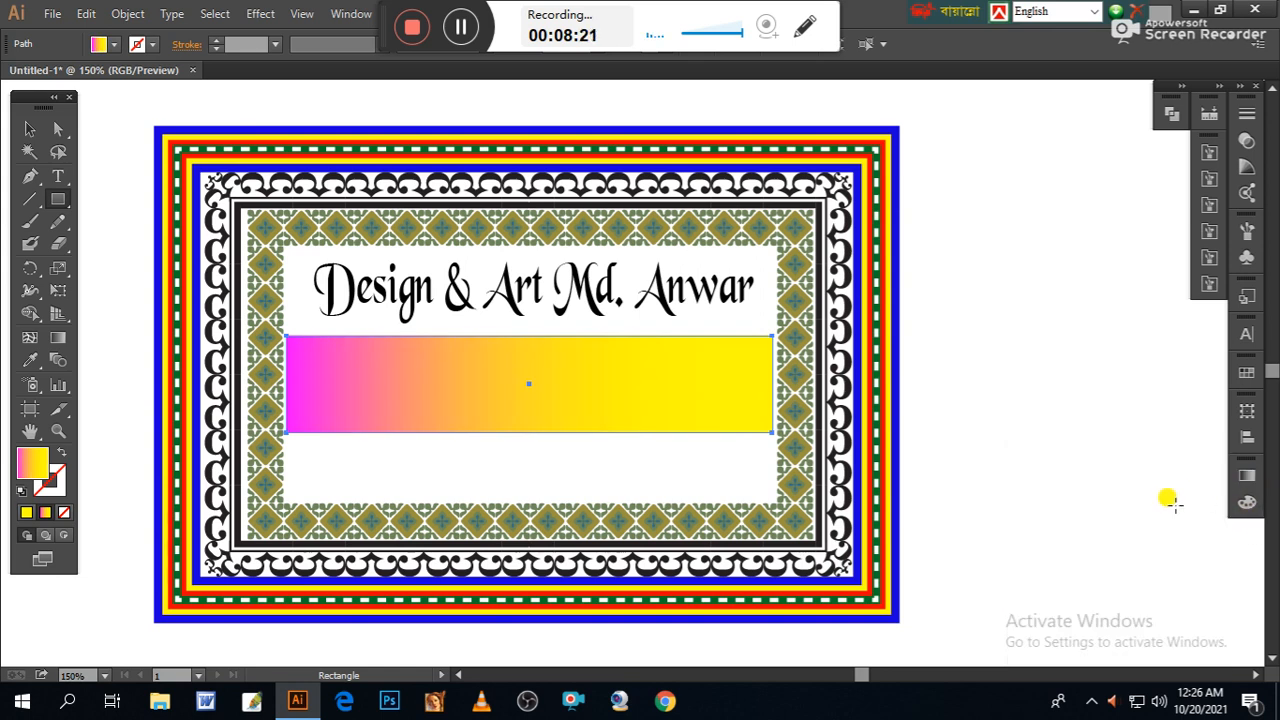
Step: Lighten the gradient's yellow stop to FFFFAF by raising its blue value to 175
{"action": "left_click", "coordinate": [1246, 503]}
{"action": "left_click_drag", "start_coordinate": [1078, 545], "coordinate": [1144, 551]}
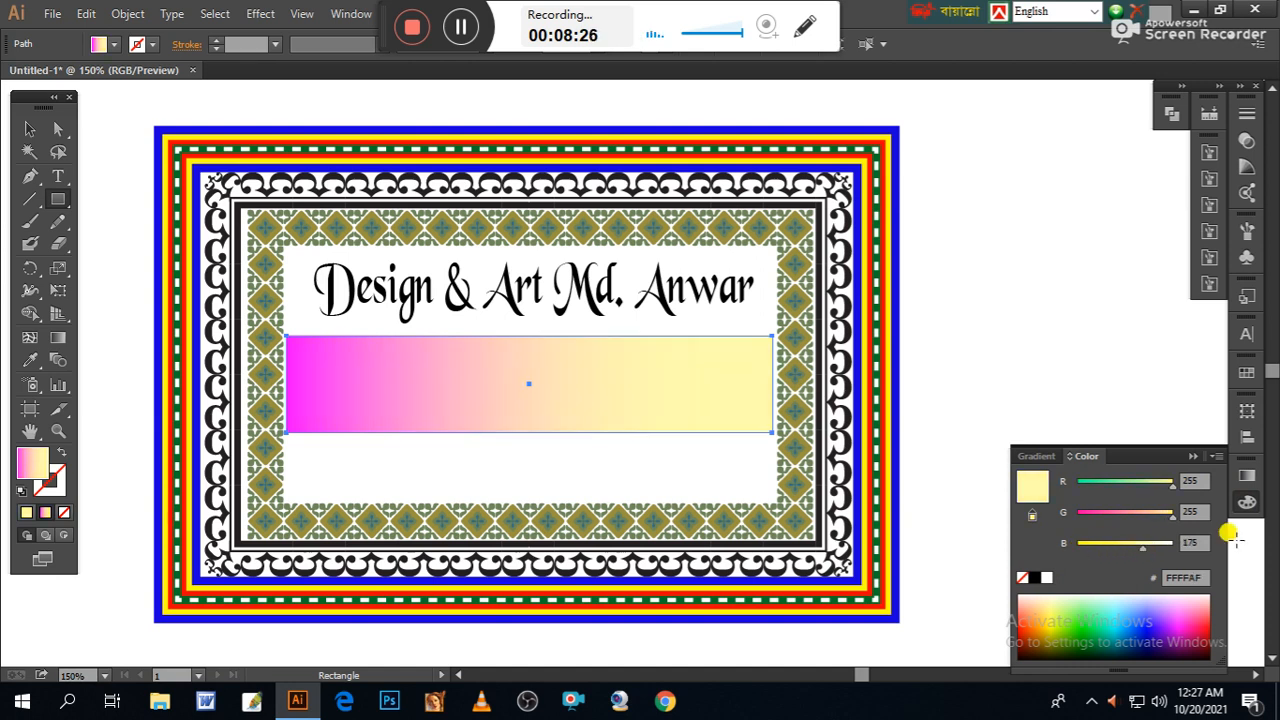
{"action": "left_click", "coordinate": [1086, 402]}
{"action": "left_click", "coordinate": [650, 358]}
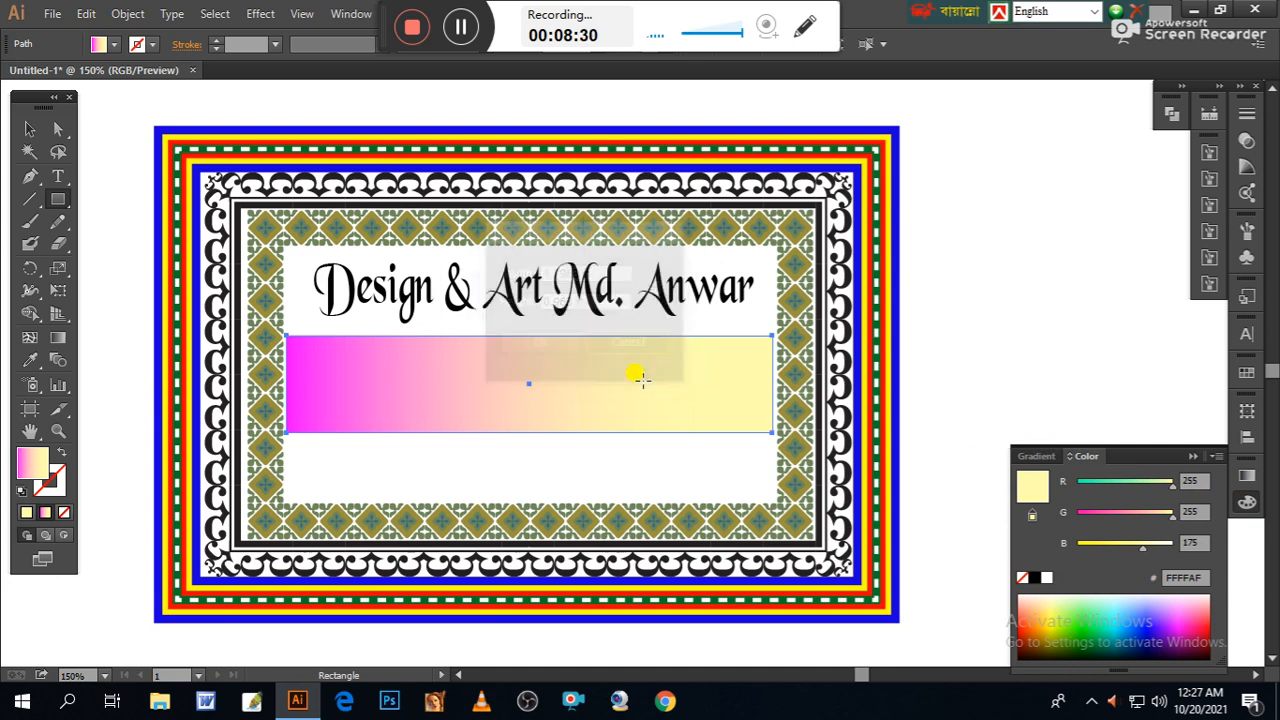
{"action": "left_click", "coordinate": [30, 127]}
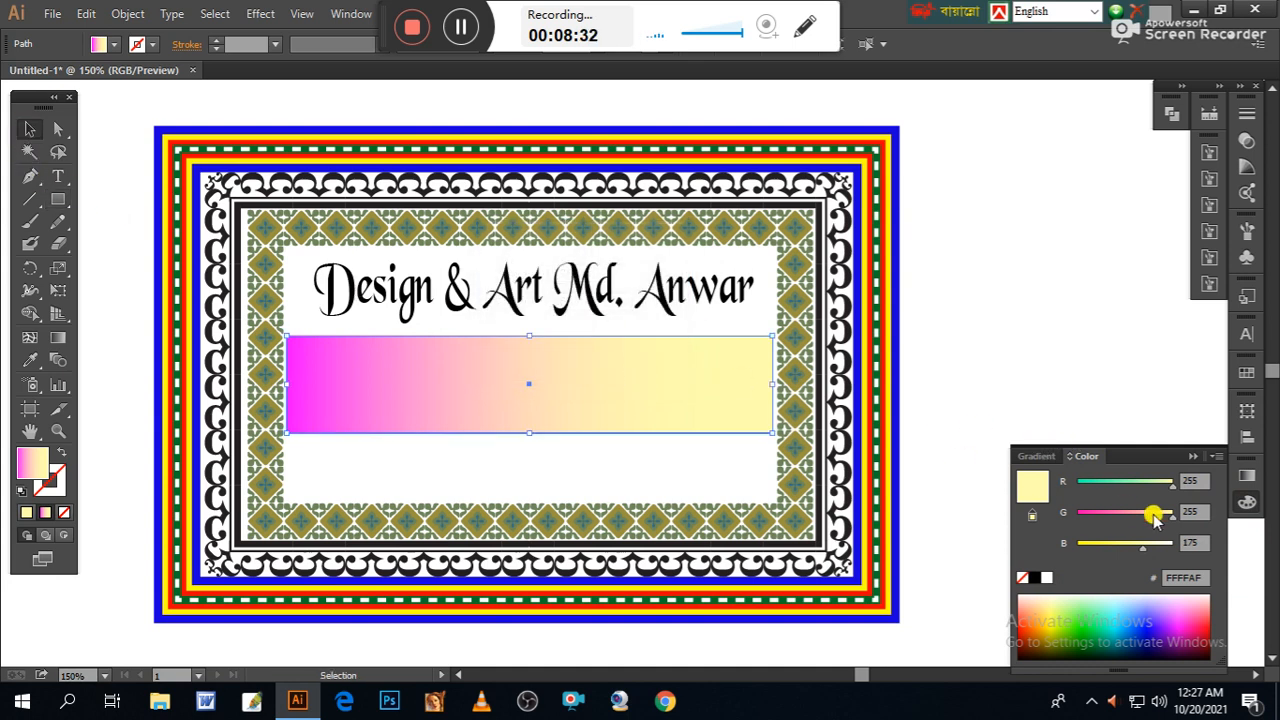
{"action": "left_click", "coordinate": [1188, 457]}
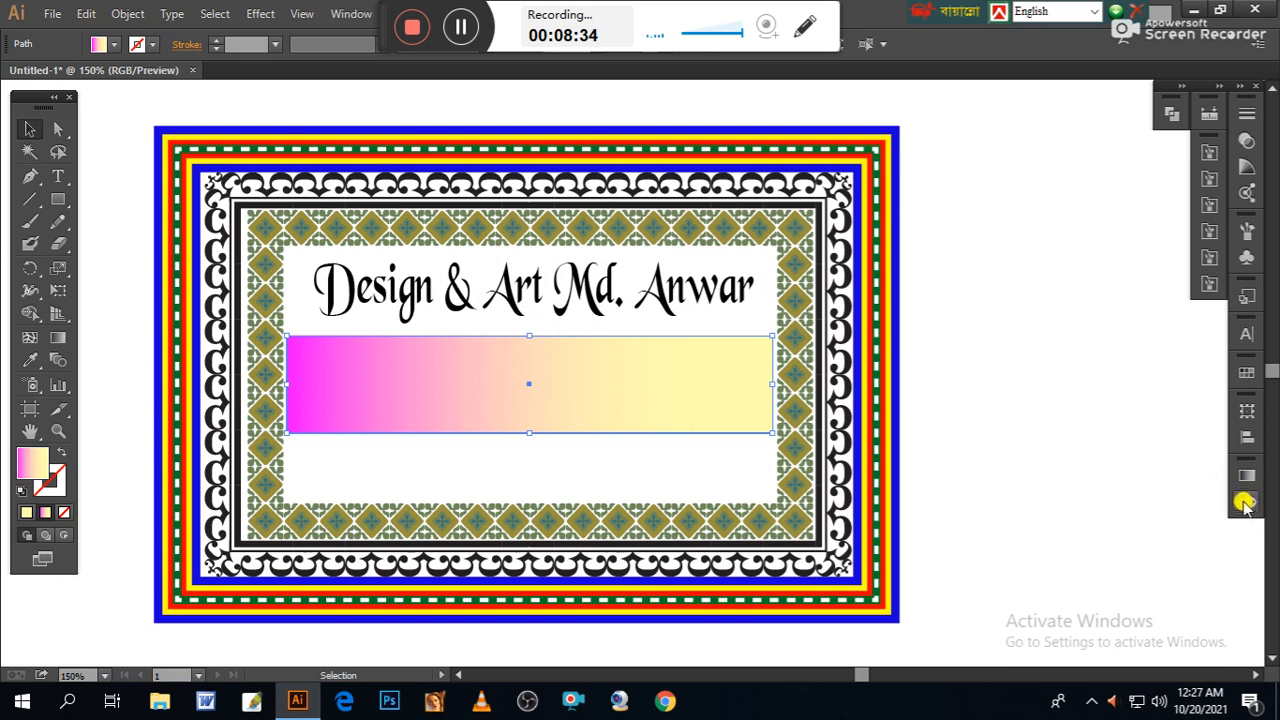
Step: Lighten the gradient's magenta stop to FF8CFF by raising its green value to 140
{"action": "left_click", "coordinate": [1246, 476]}
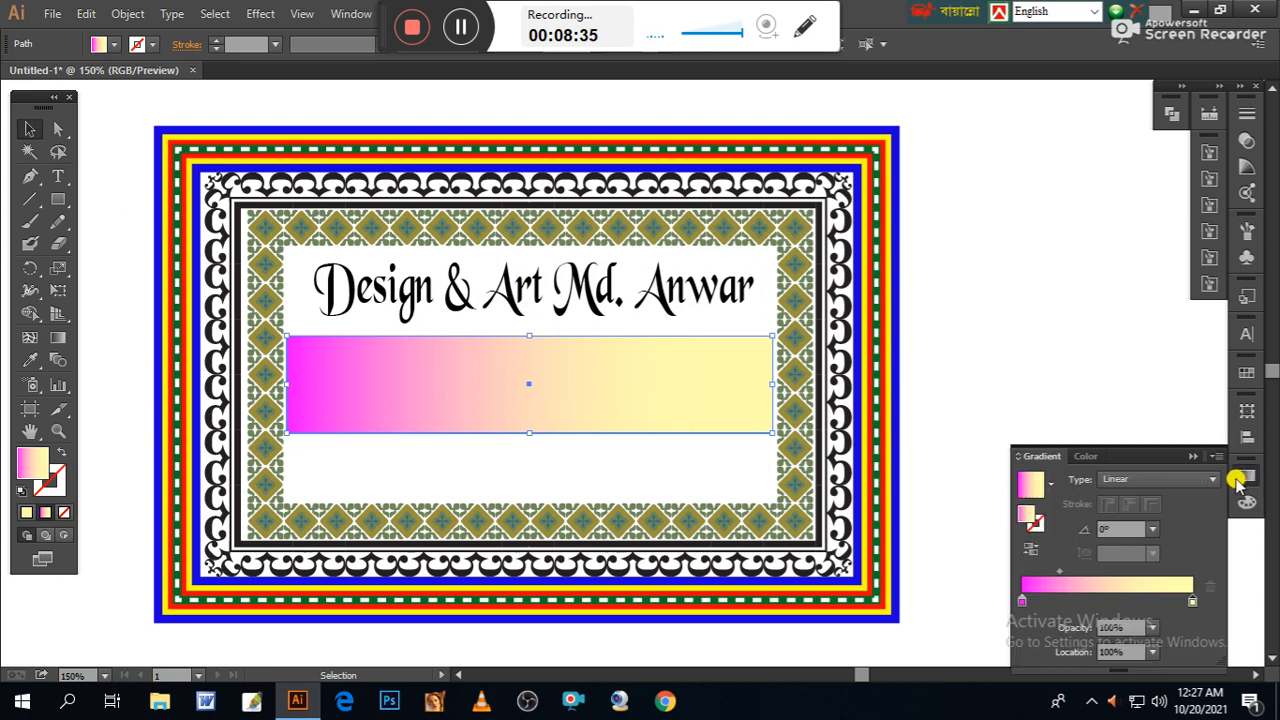
{"action": "left_click", "coordinate": [1021, 600]}
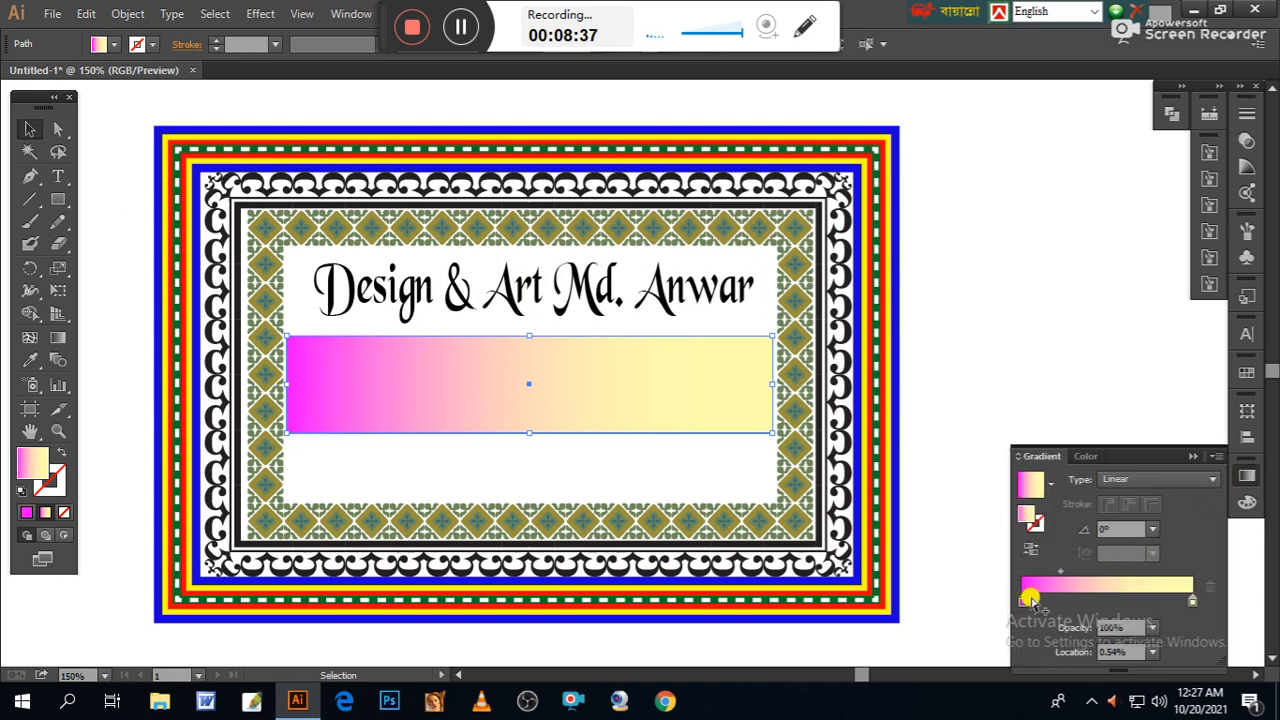
{"action": "left_click", "coordinate": [1246, 502]}
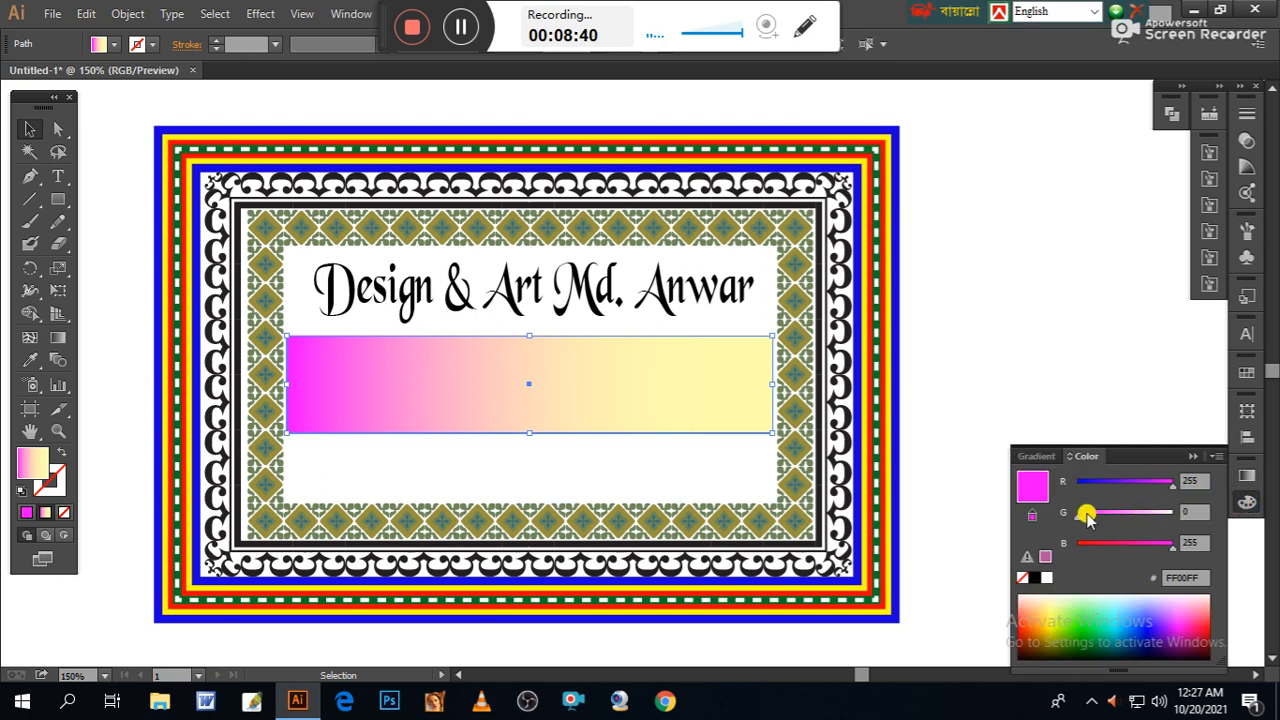
{"action": "left_click_drag", "start_coordinate": [1077, 516], "coordinate": [1132, 520]}
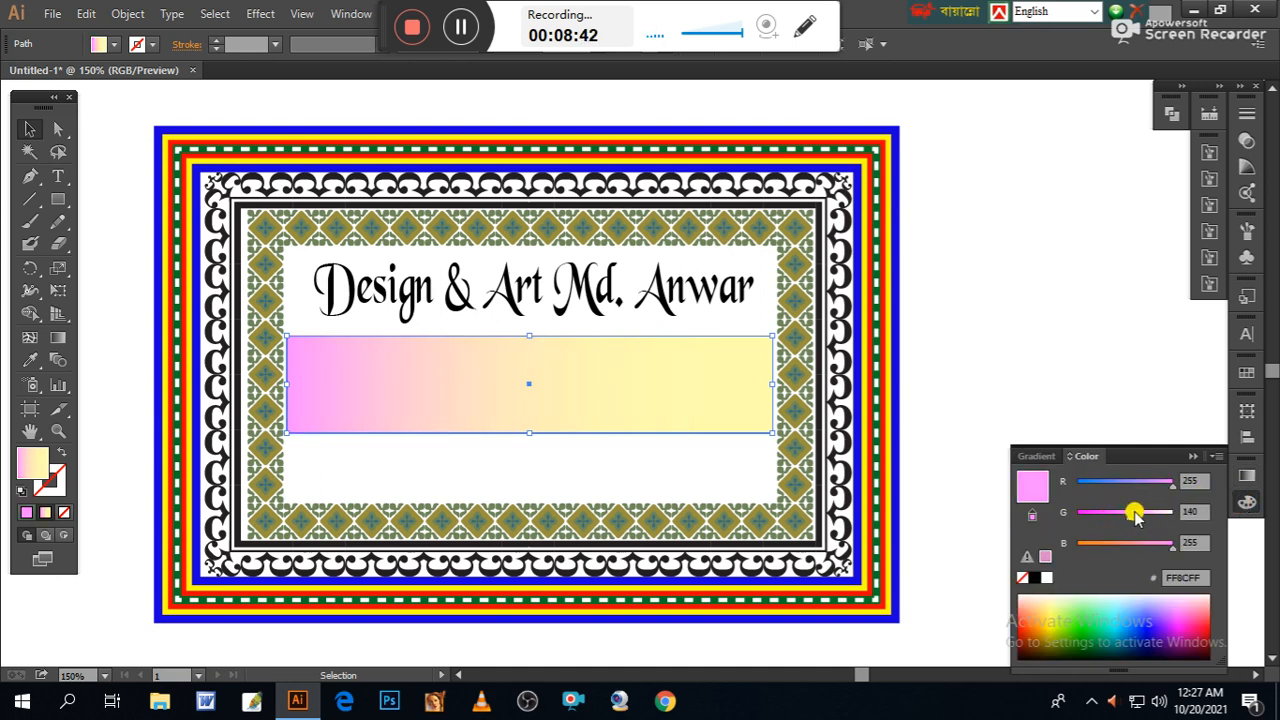
{"action": "left_click", "coordinate": [988, 396]}
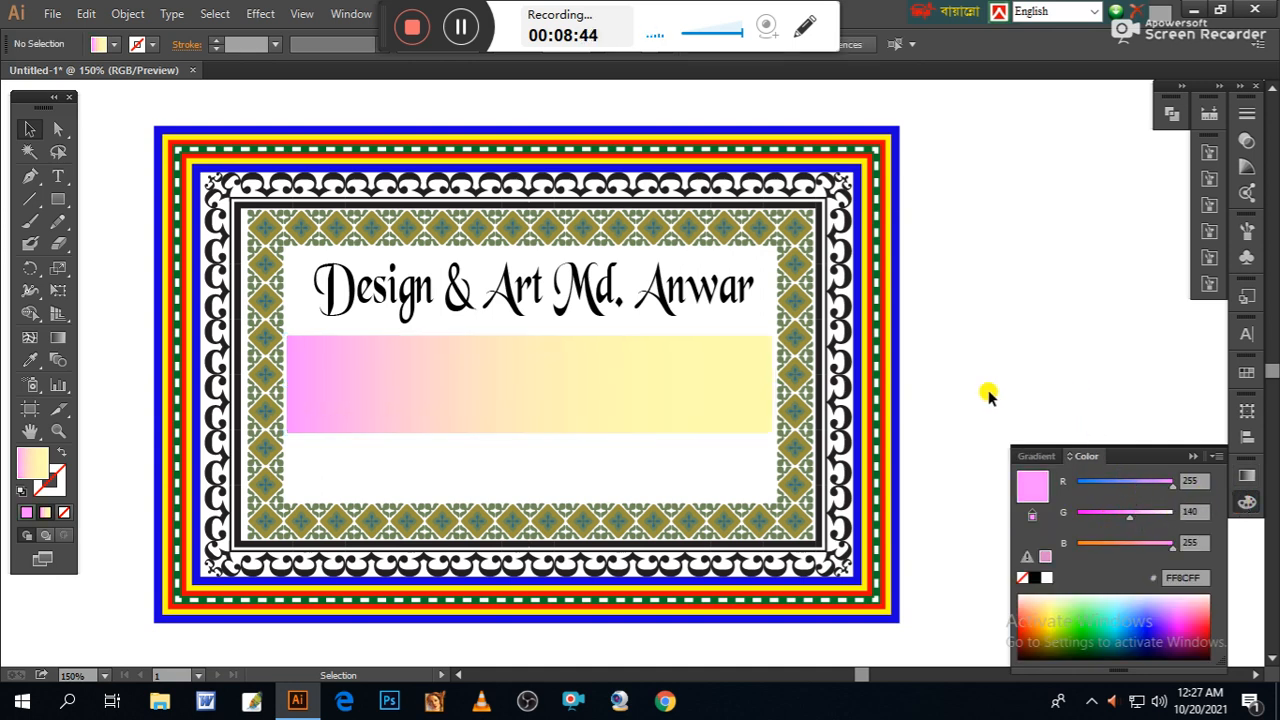
Step: Soften the gradient's yellow stop to a pale cream, FFFFE6, with a blue value of 230
{"action": "left_click", "coordinate": [752, 398]}
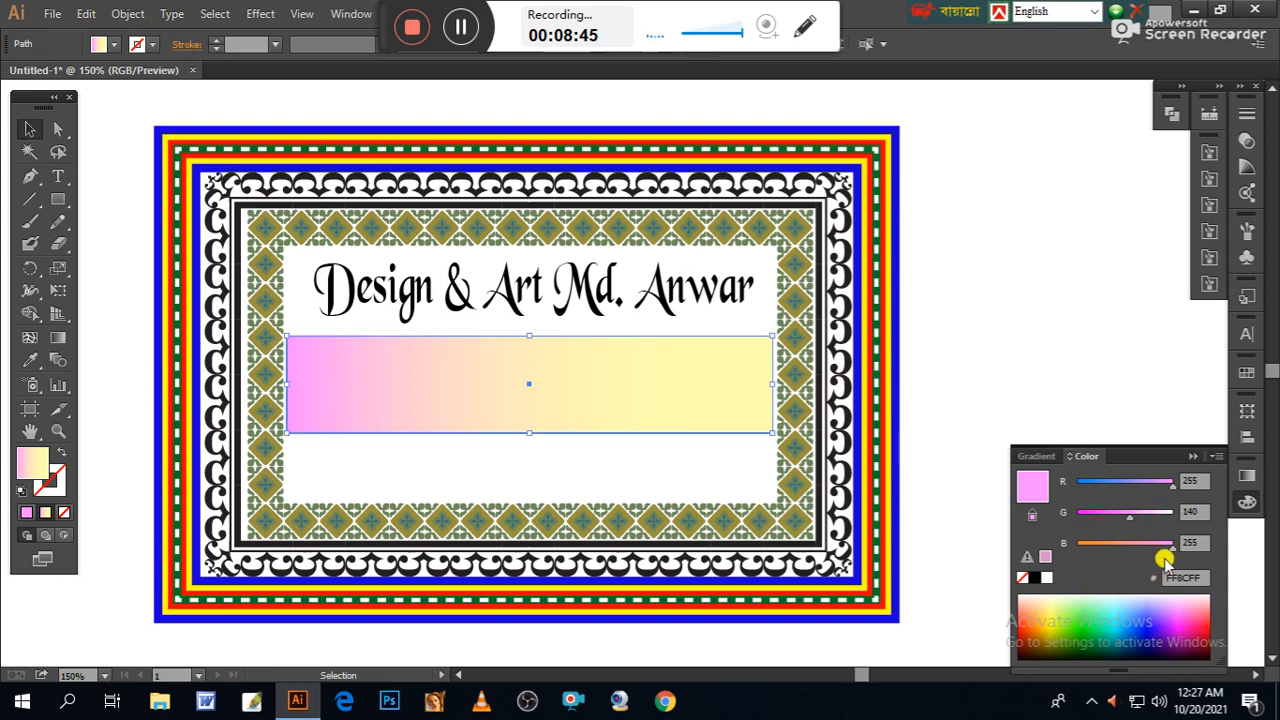
{"action": "left_click", "coordinate": [1247, 480]}
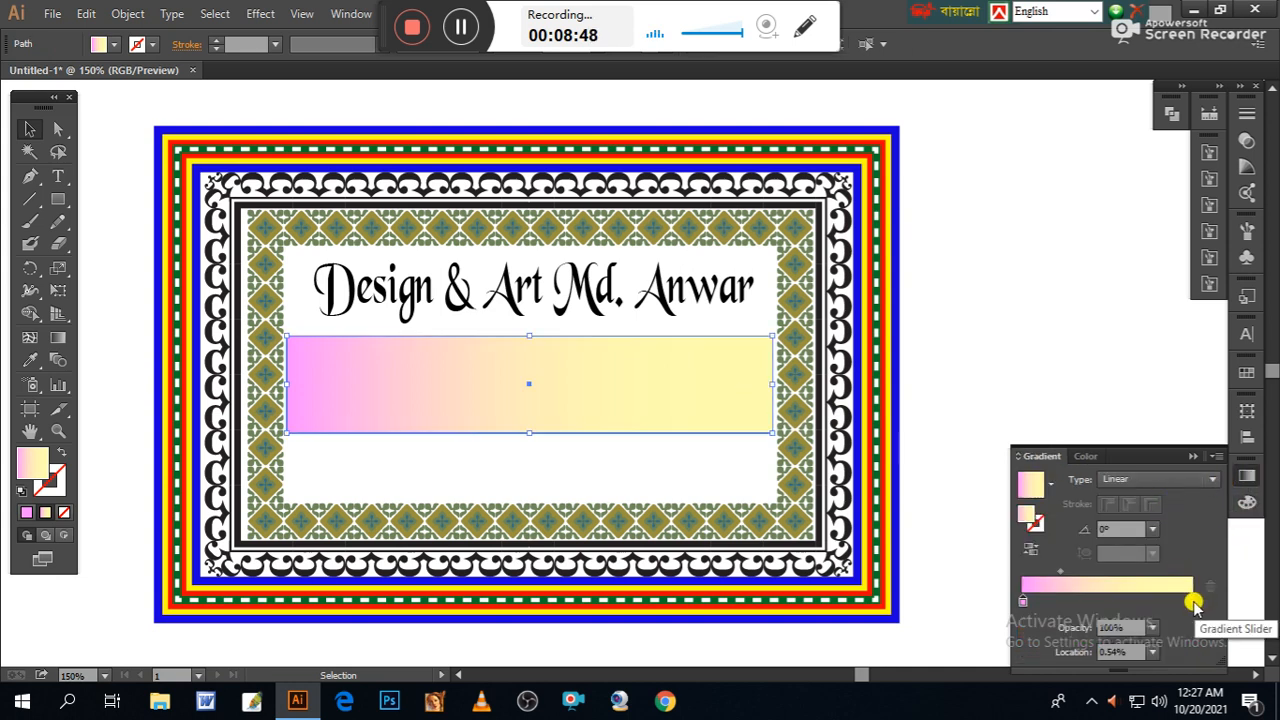
{"action": "left_click", "coordinate": [1247, 503]}
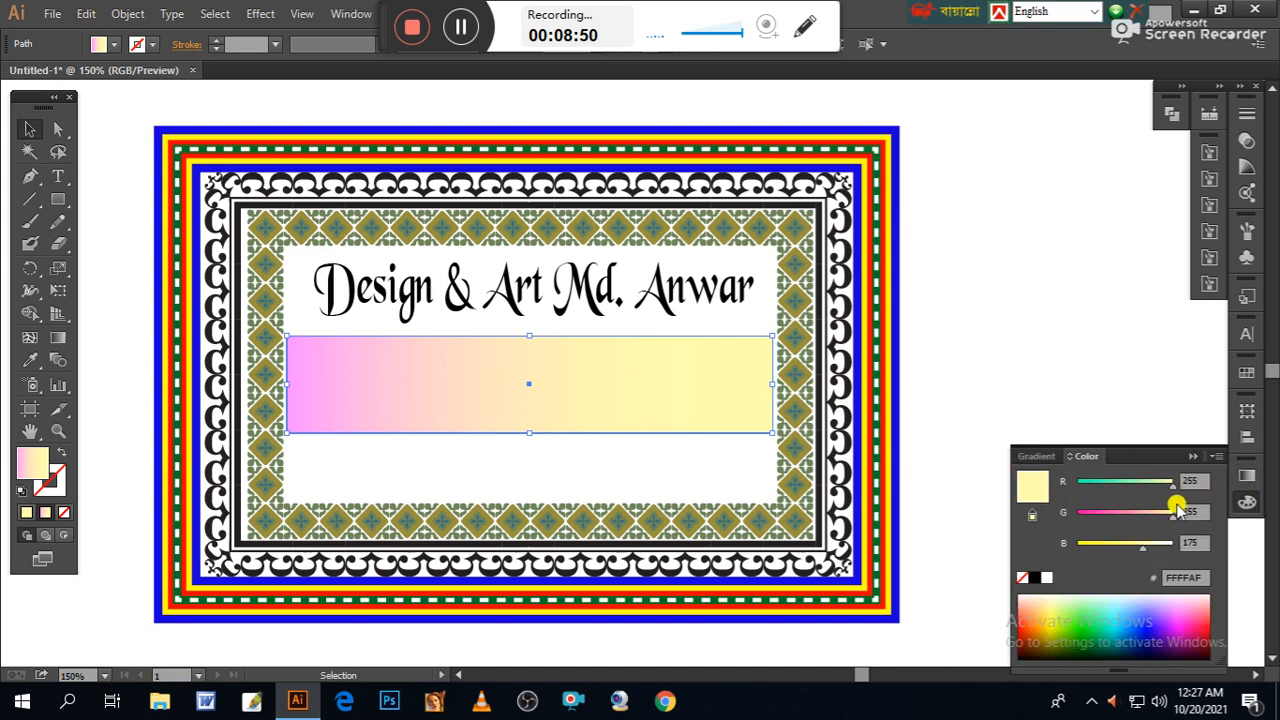
{"action": "left_click_drag", "start_coordinate": [1140, 548], "coordinate": [1165, 549]}
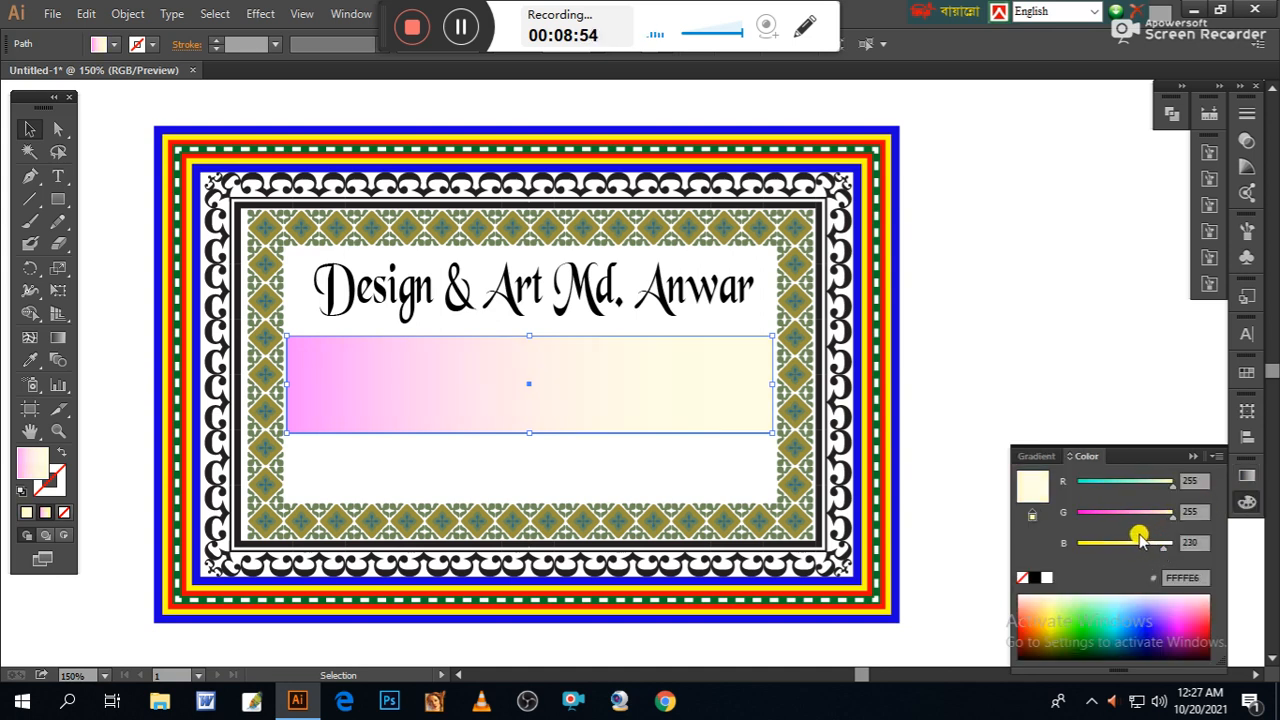
{"action": "left_click", "coordinate": [1030, 440]}
Step: Move the text line down so it sits centered over the pink-to-cream gradient band
{"action": "left_click_drag", "start_coordinate": [595, 310], "coordinate": [579, 386]}
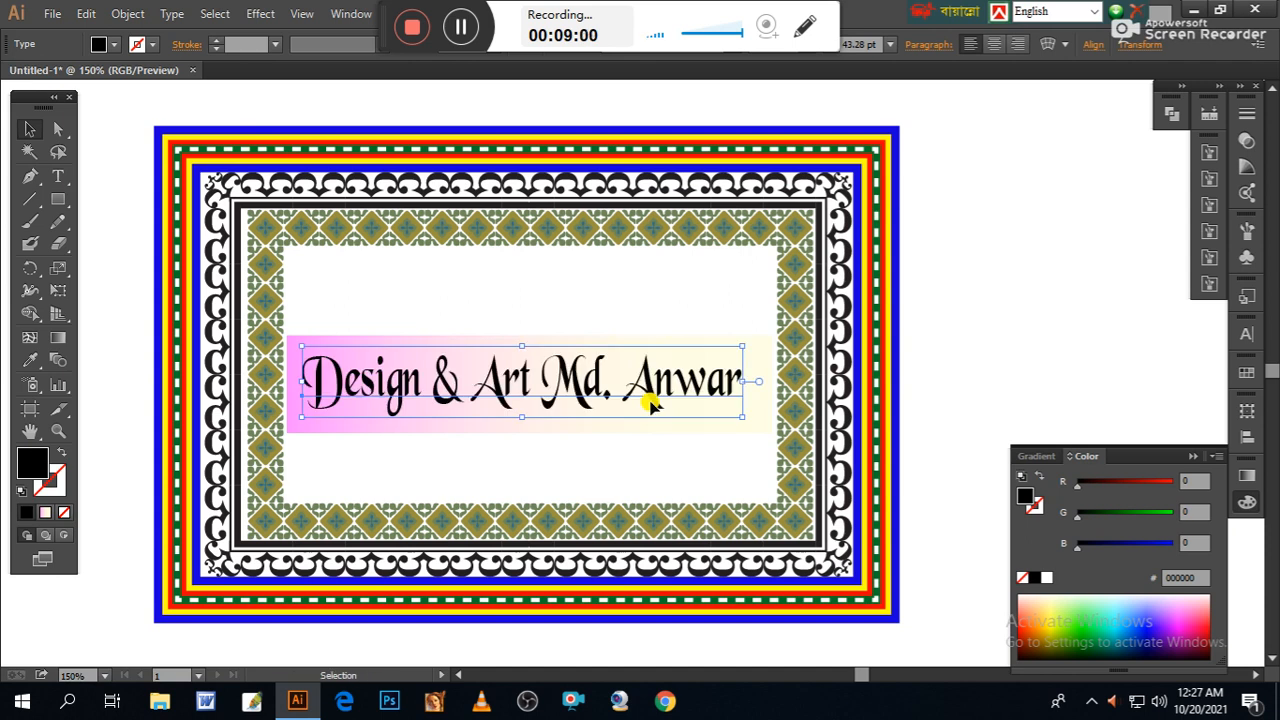
{"action": "left_click", "coordinate": [982, 292]}
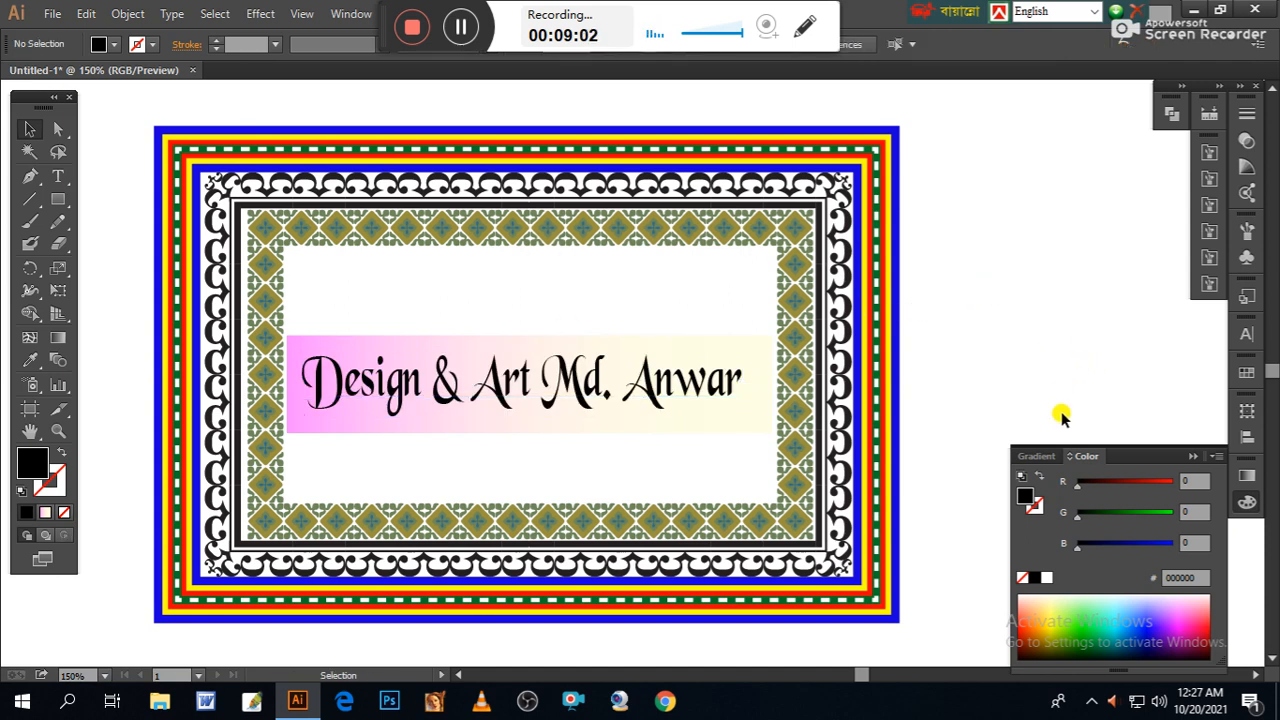
{"action": "key", "text": "ctrl+0"}
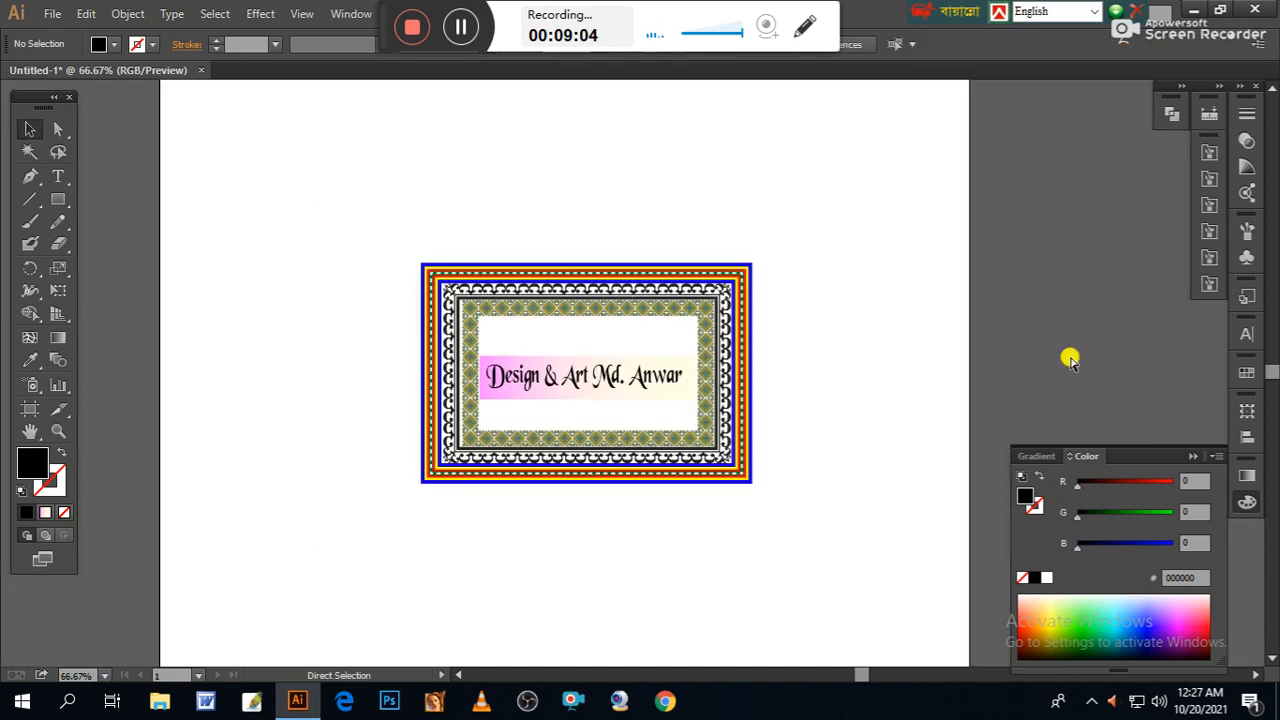
{"action": "key", "text": "ctrl+plus"}
{"action": "key", "text": "ctrl+plus"}
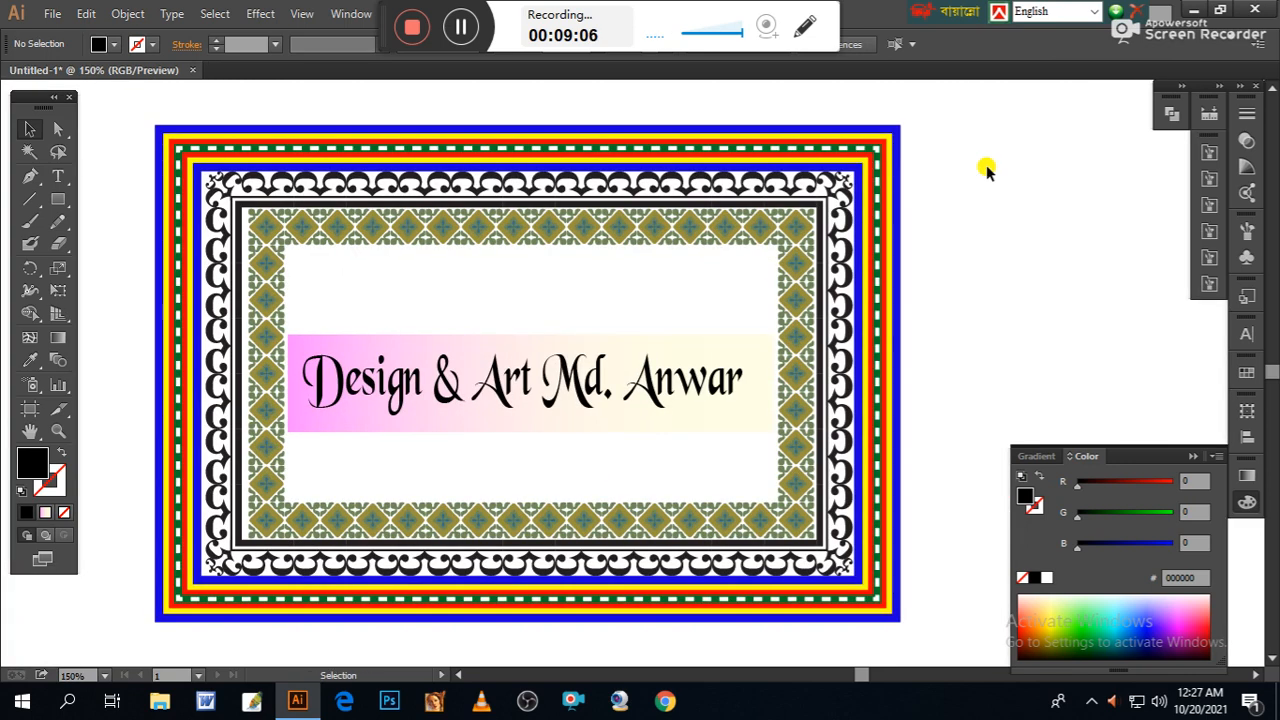